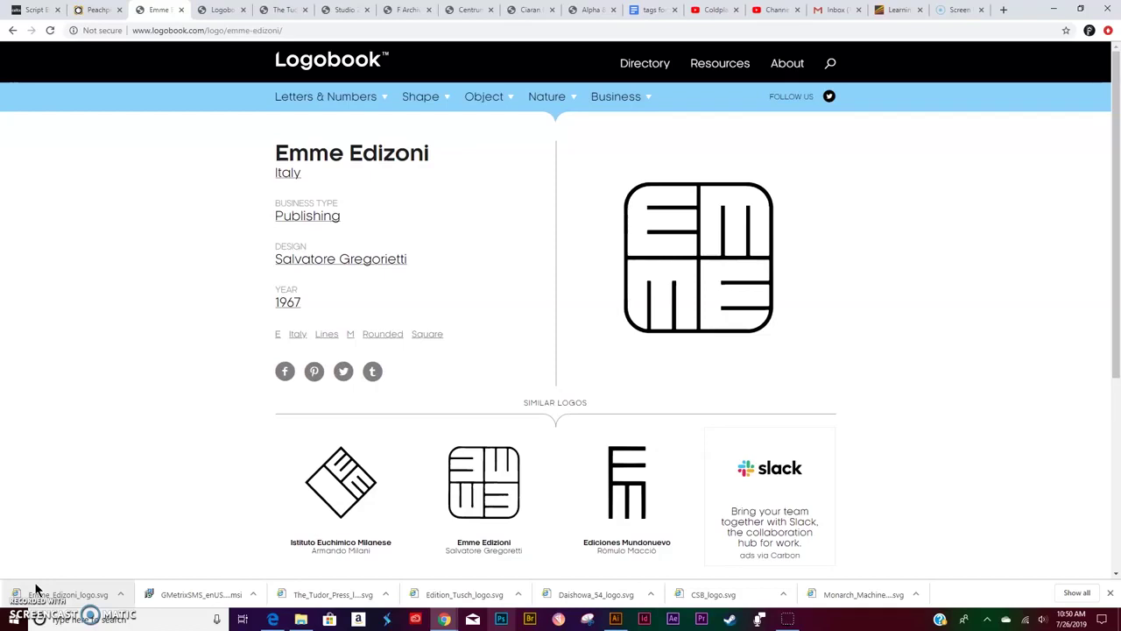
Switch from the Chrome logo reference to Illustrator and start a new document with Ctrl+N
{"action": "left_click", "coordinate": [616, 619]}
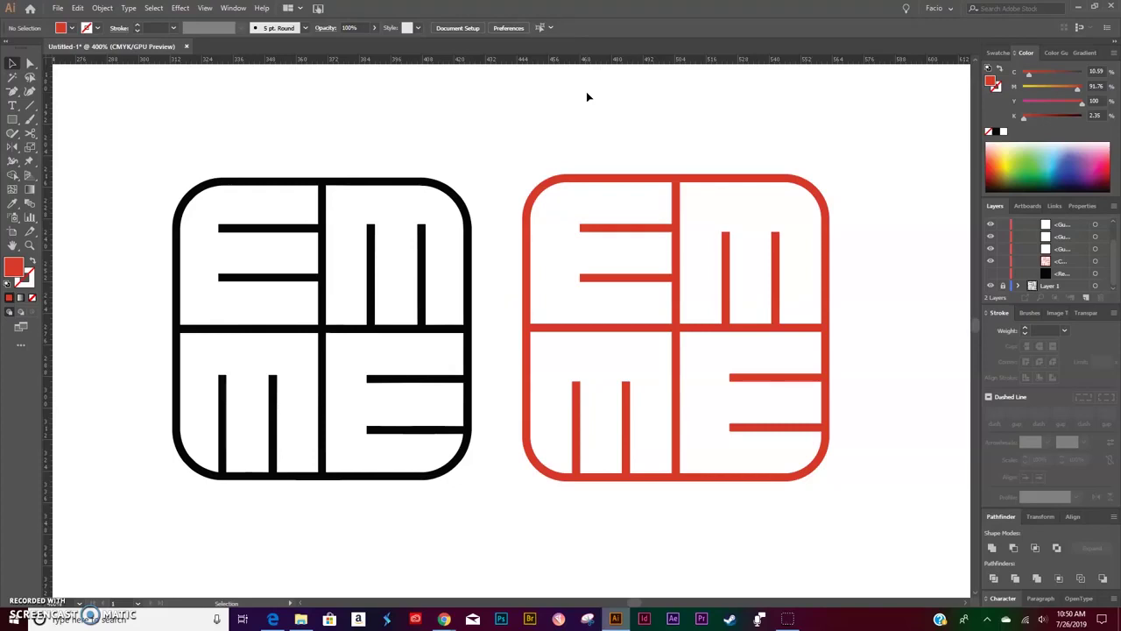
{"action": "left_click", "coordinate": [55, 8]}
{"action": "left_click", "coordinate": [58, 8]}
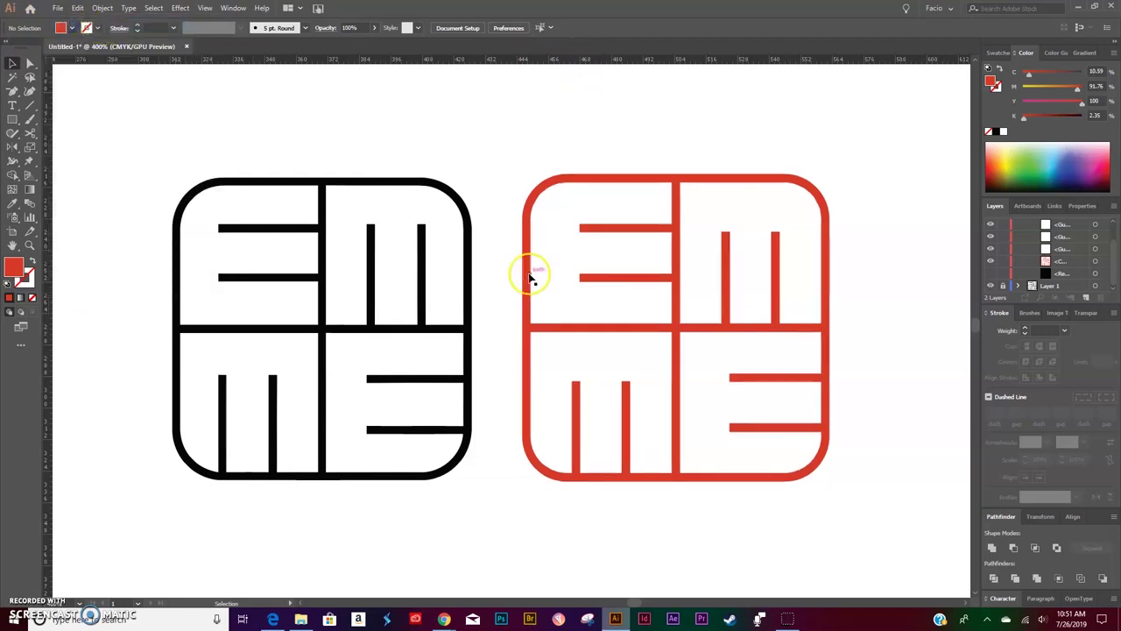
{"action": "key", "text": "ctrl+n"}
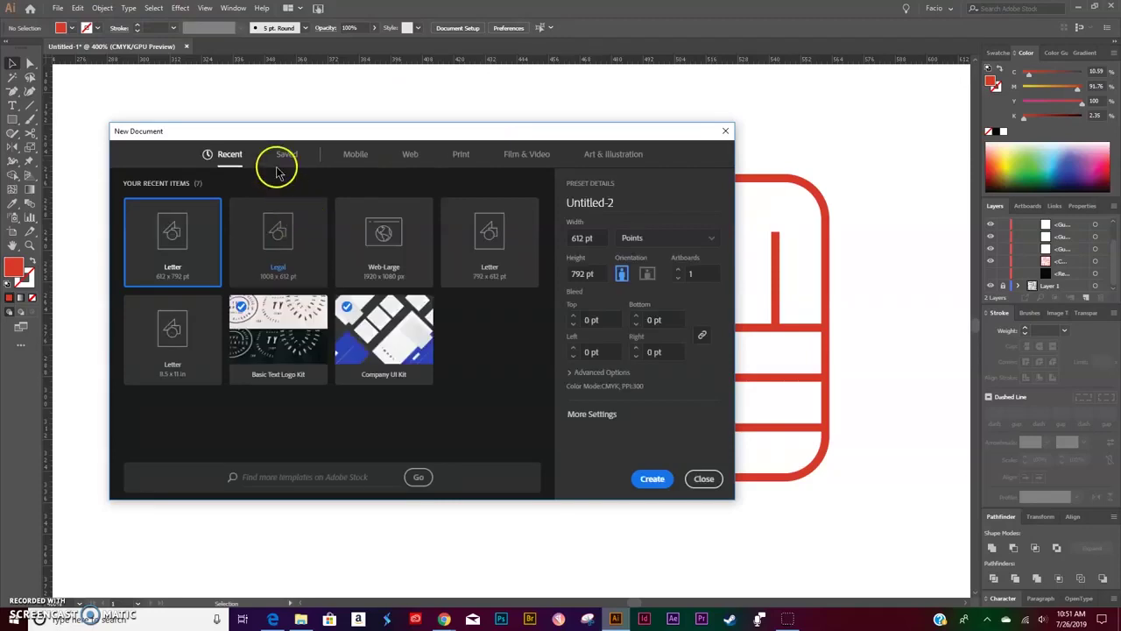
Create a landscape Letter print document measuring 792 × 612 pt
{"action": "left_click", "coordinate": [454, 155]}
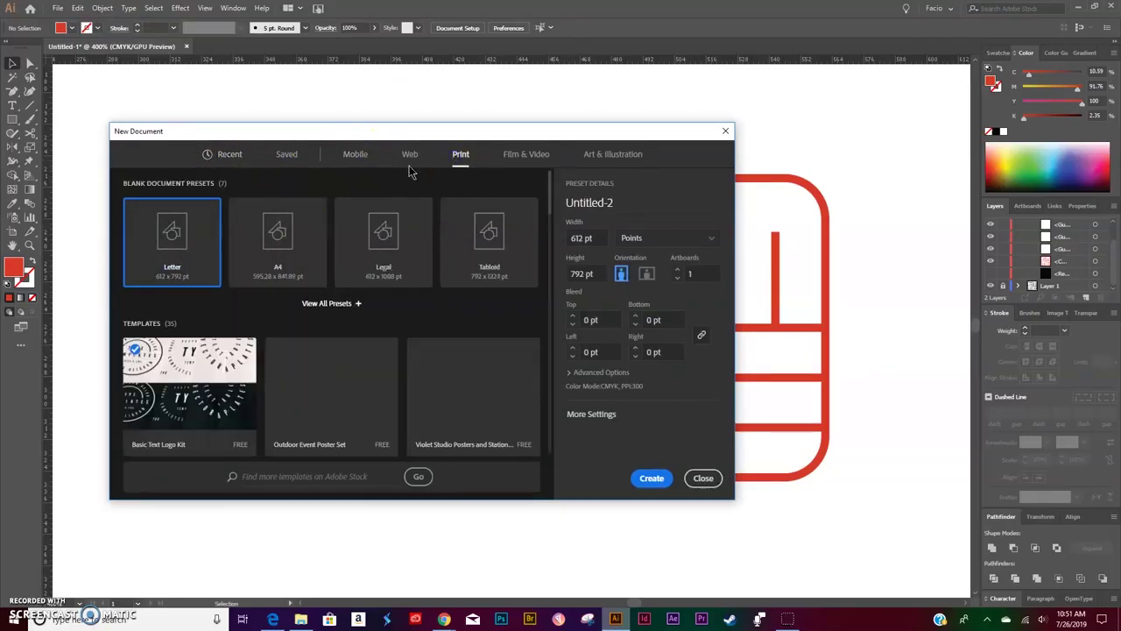
{"action": "left_click", "coordinate": [646, 273]}
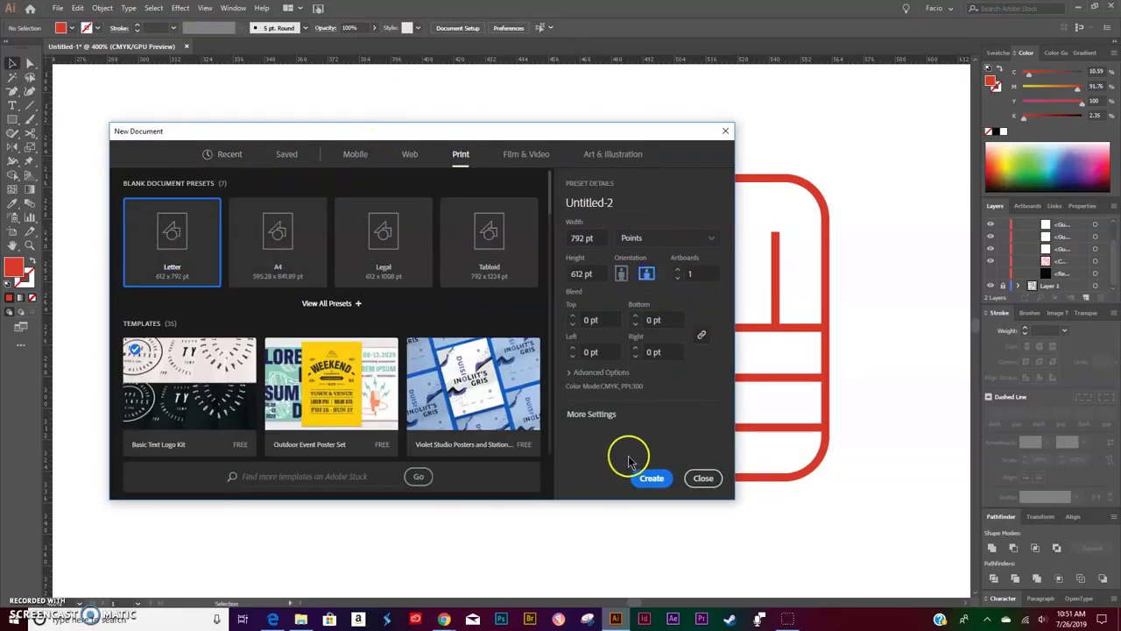
{"action": "left_click", "coordinate": [644, 477]}
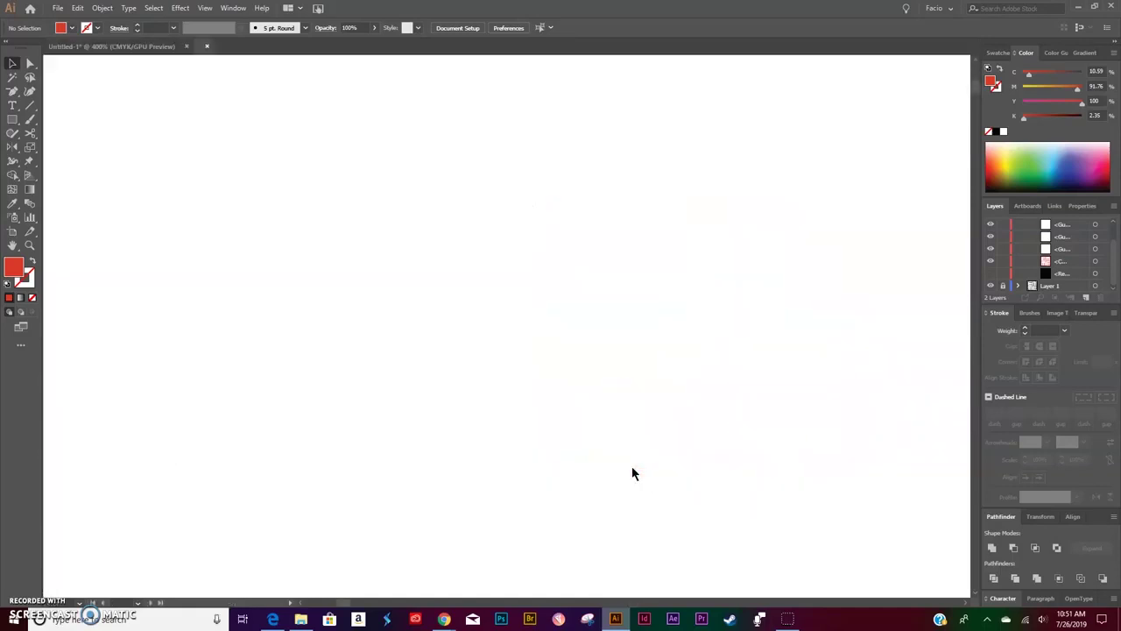
{"action": "left_click", "coordinate": [52, 10]}
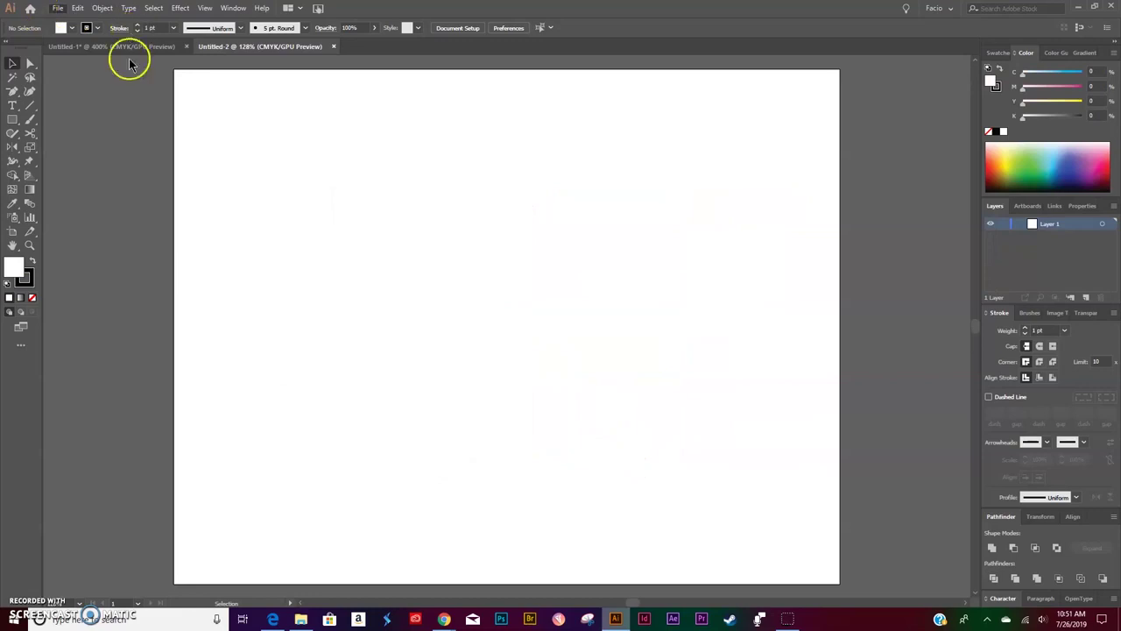
Place the Emme_Edizioni_logo file onto the new artboard
{"action": "left_click", "coordinate": [77, 8]}
{"action": "mouse_move", "coordinate": [53, 8]}
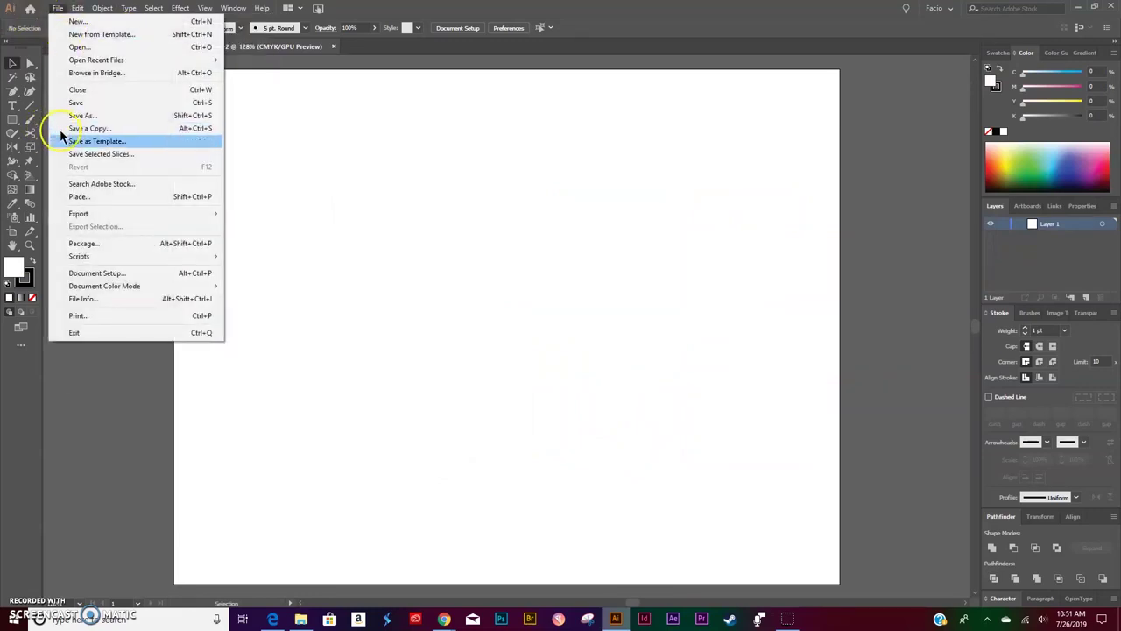
{"action": "left_click", "coordinate": [87, 192]}
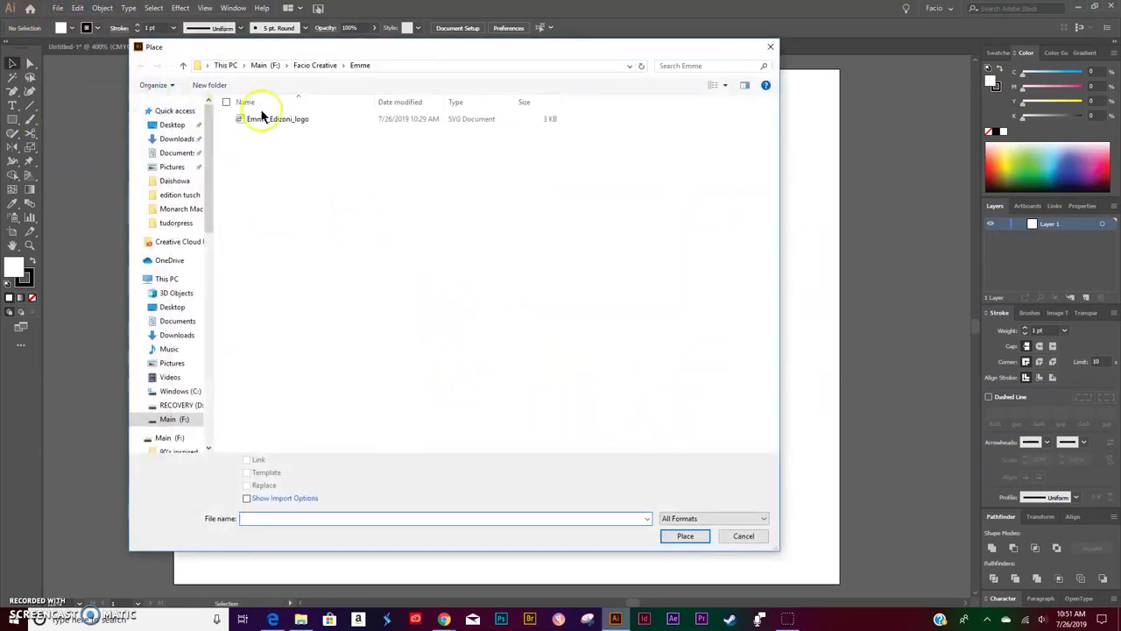
{"action": "left_click", "coordinate": [265, 118]}
{"action": "left_click", "coordinate": [682, 535]}
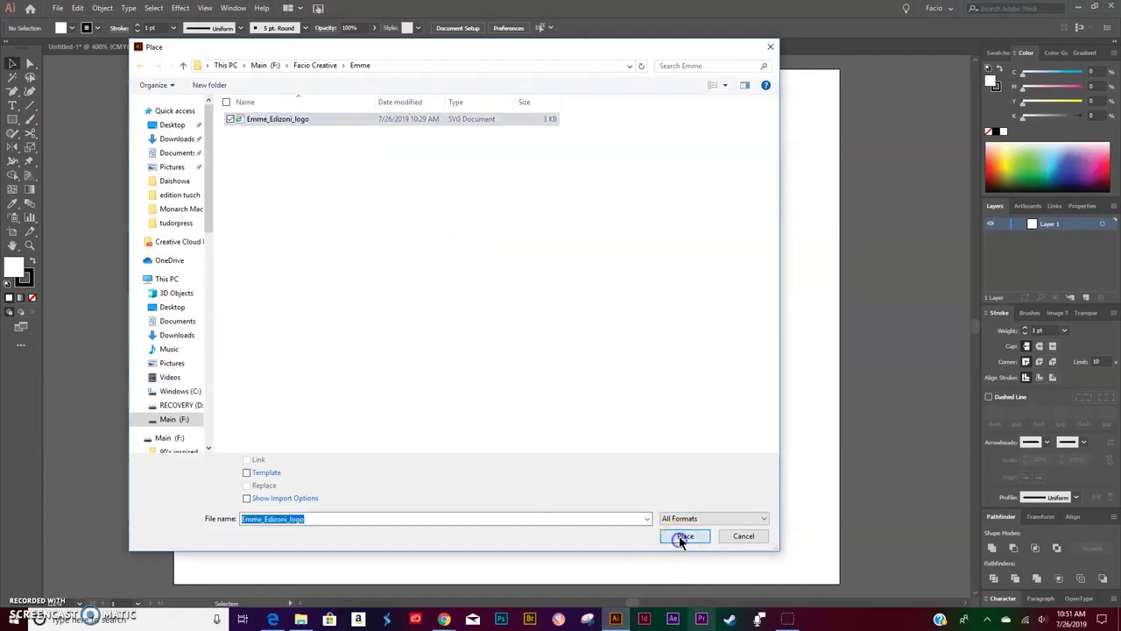
{"action": "left_click", "coordinate": [362, 279]}
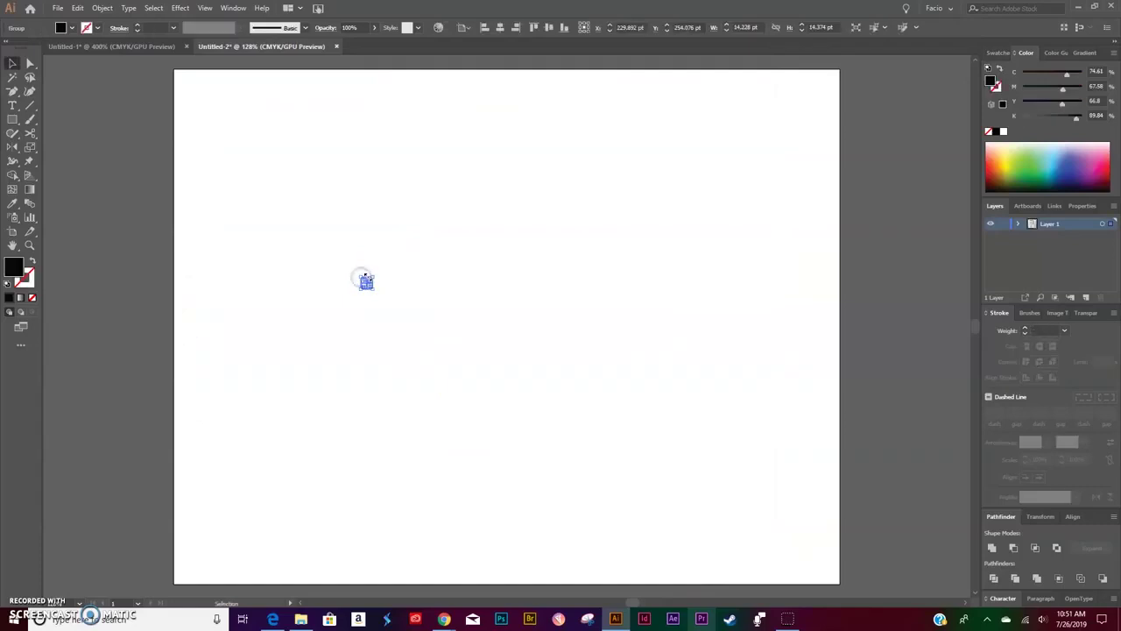
Scale the placed logo uniformly to 800%
{"action": "key", "text": "s"}
{"action": "mouse_move", "coordinate": [366, 278]}
{"action": "left_mouse_down"}
{"action": "mouse_move", "coordinate": [376, 271]}
{"action": "mouse_move", "coordinate": [366, 284]}
{"action": "left_mouse_up"}
{"action": "left_click", "coordinate": [366, 284], "text": "alt"}
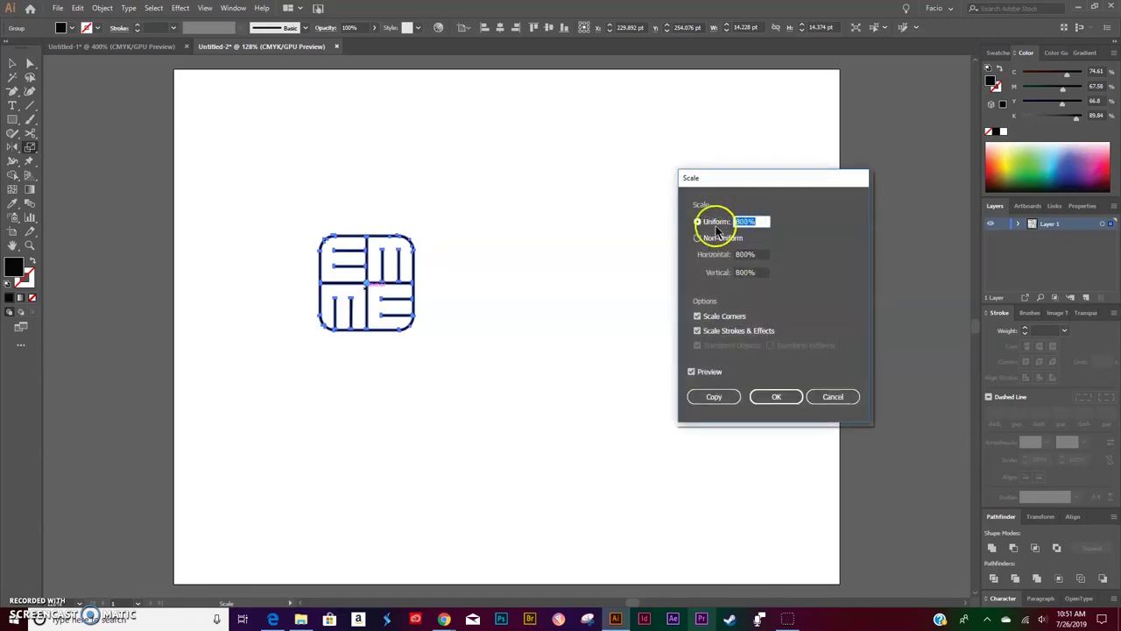
{"action": "left_click", "coordinate": [719, 399]}
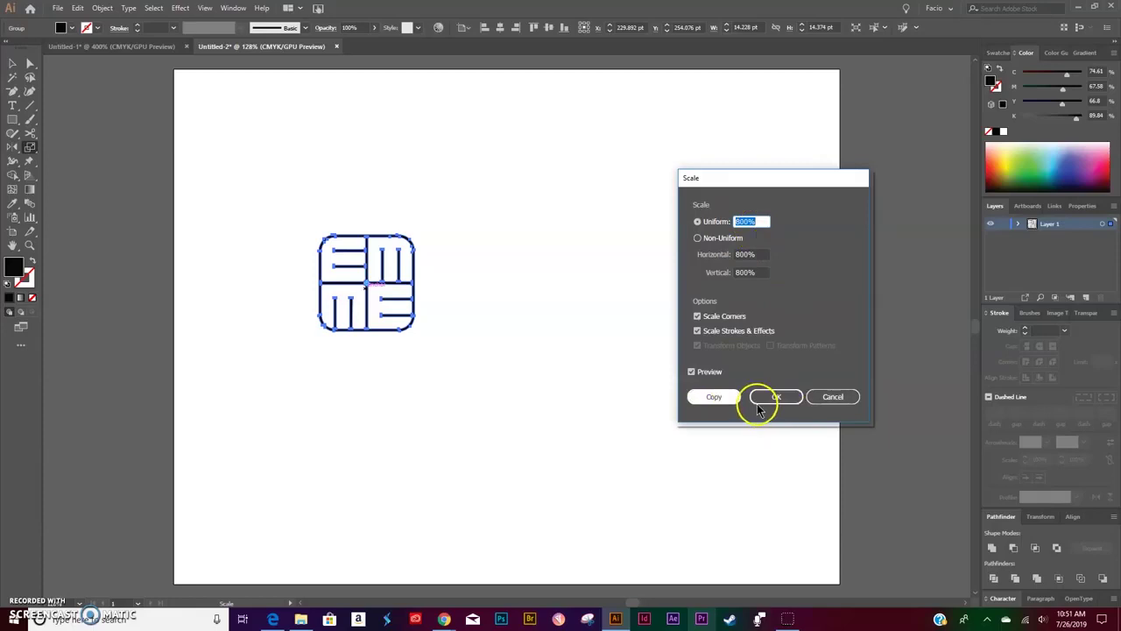
{"action": "left_click", "coordinate": [765, 396]}
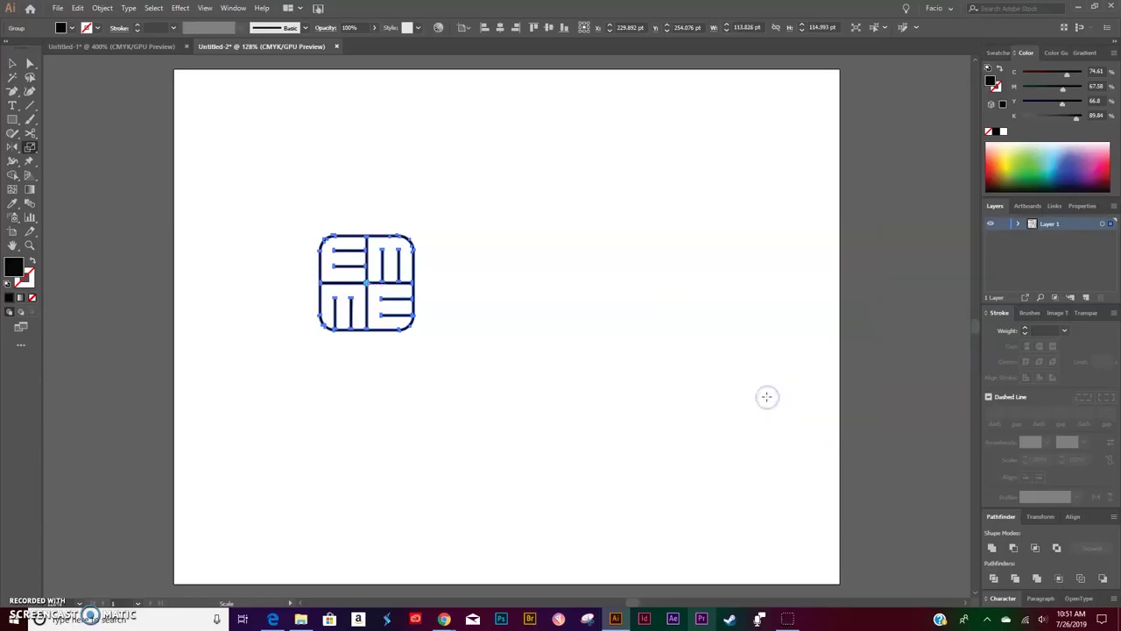
Zoom in, lock the logo's layer and add a new layer above it
{"action": "key", "text": "ctrl+equal"}
{"action": "key", "text": "ctrl+equal"}
{"action": "key", "text": "ctrl+equal"}
{"action": "key", "text": "ctrl+equal"}
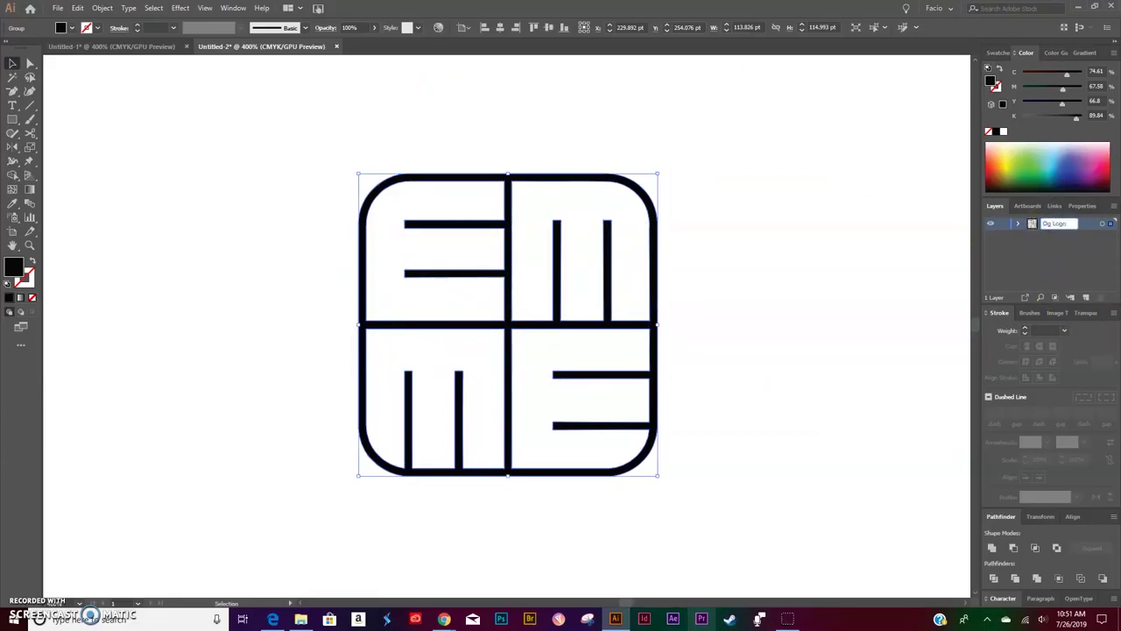
{"action": "left_click", "coordinate": [1003, 223]}
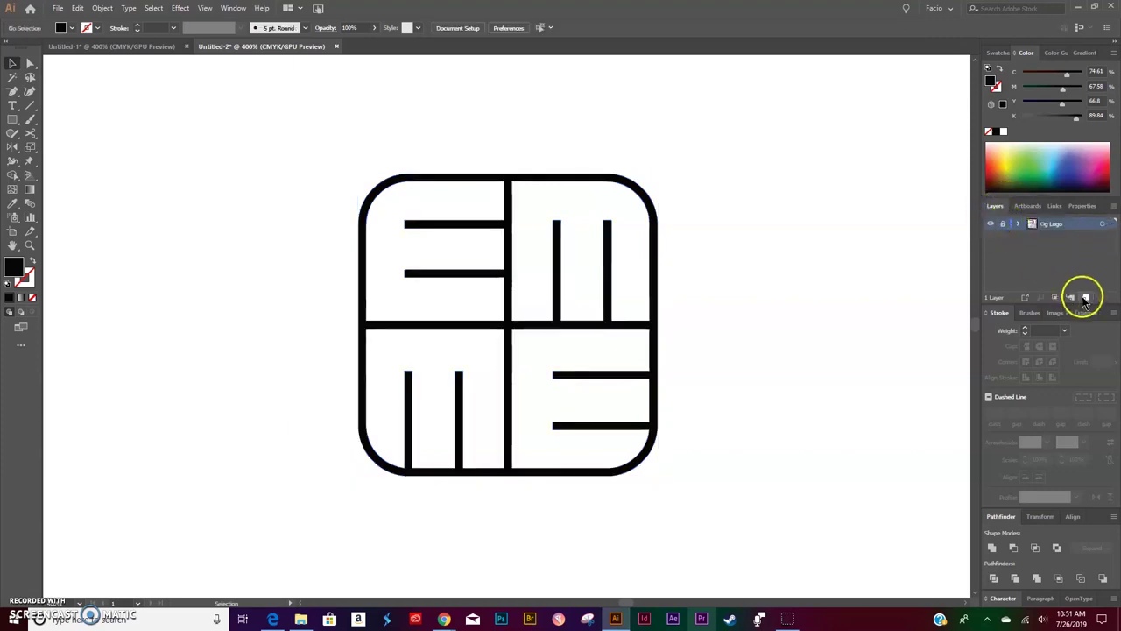
{"action": "left_click", "coordinate": [1085, 299]}
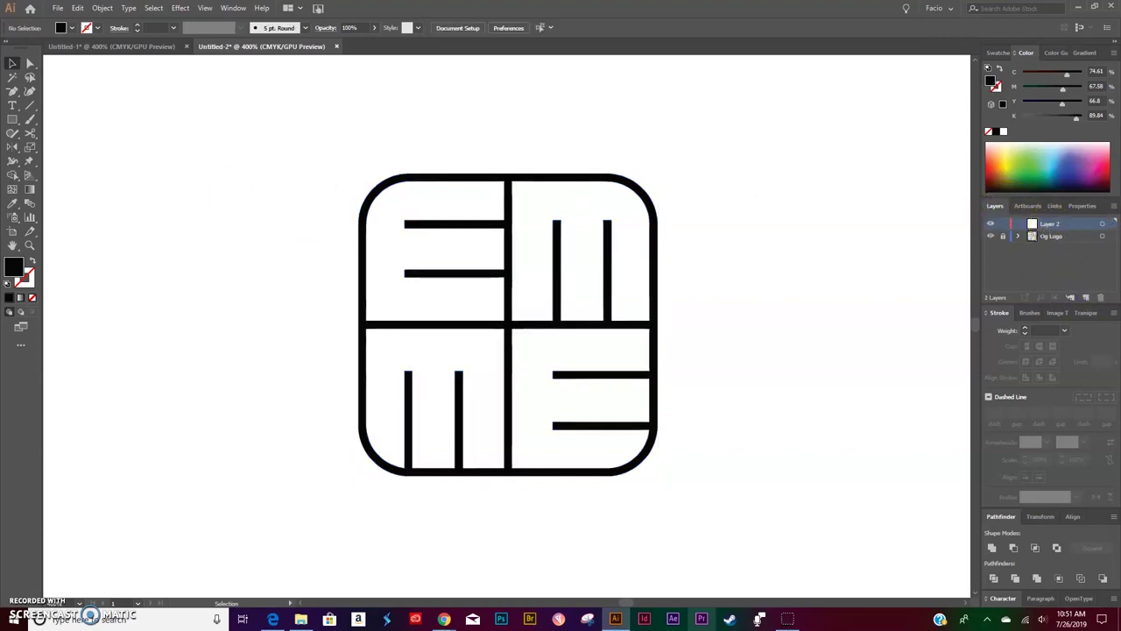
{"action": "left_click", "coordinate": [13, 119]}
Draw a cyan-filled square over the logo with the Rectangle tool
{"action": "left_click", "coordinate": [59, 122]}
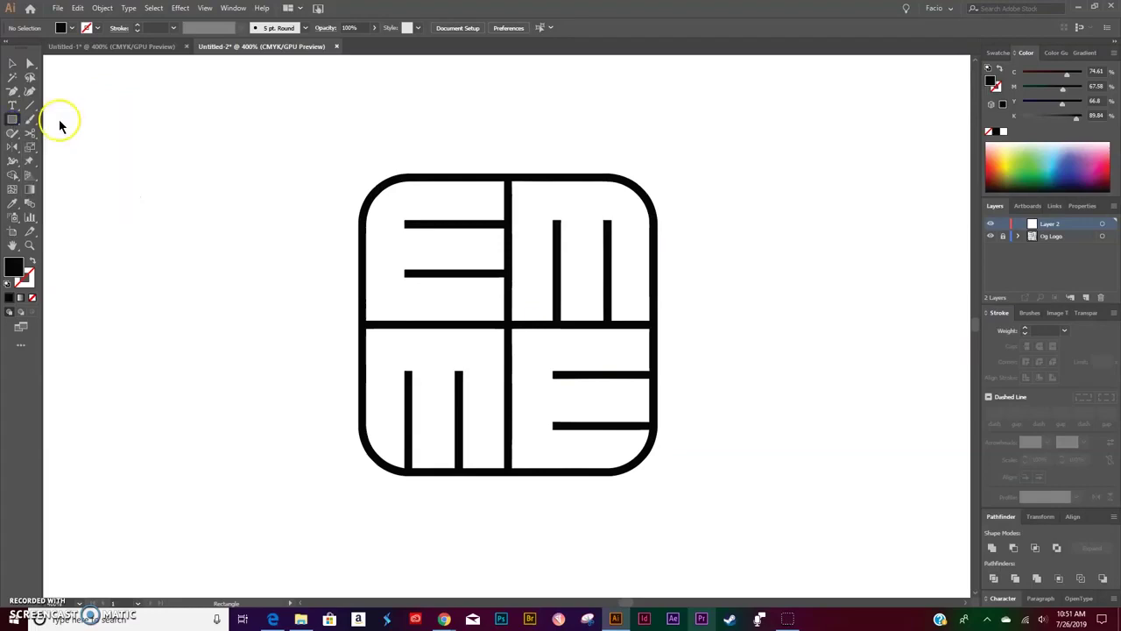
{"action": "left_click", "coordinate": [72, 28]}
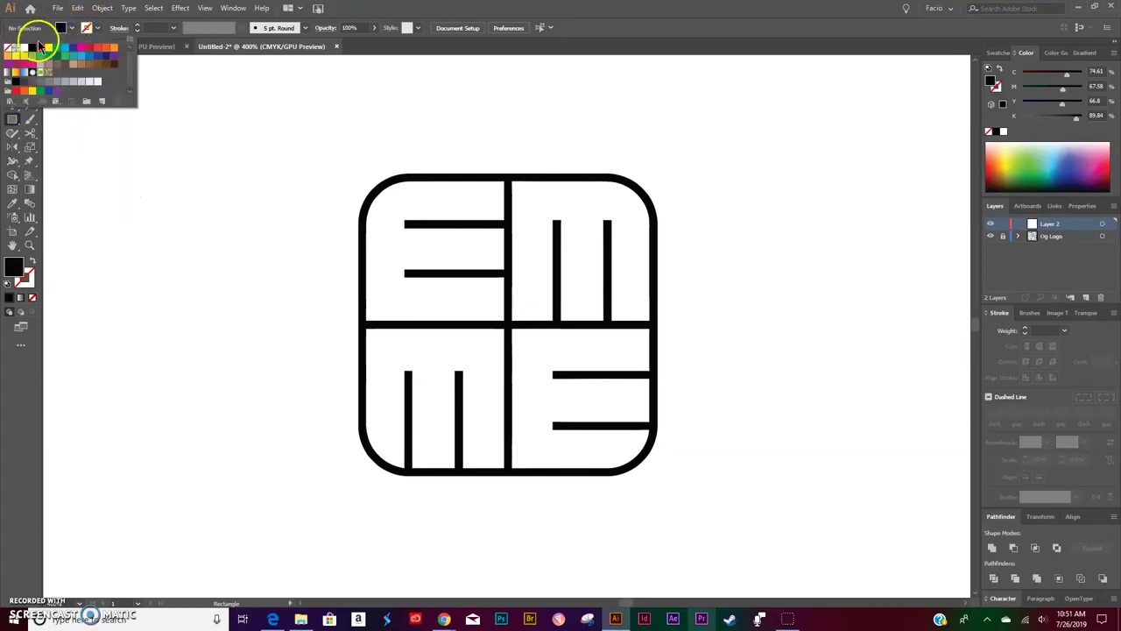
{"action": "left_click", "coordinate": [63, 47]}
{"action": "left_click", "coordinate": [72, 29]}
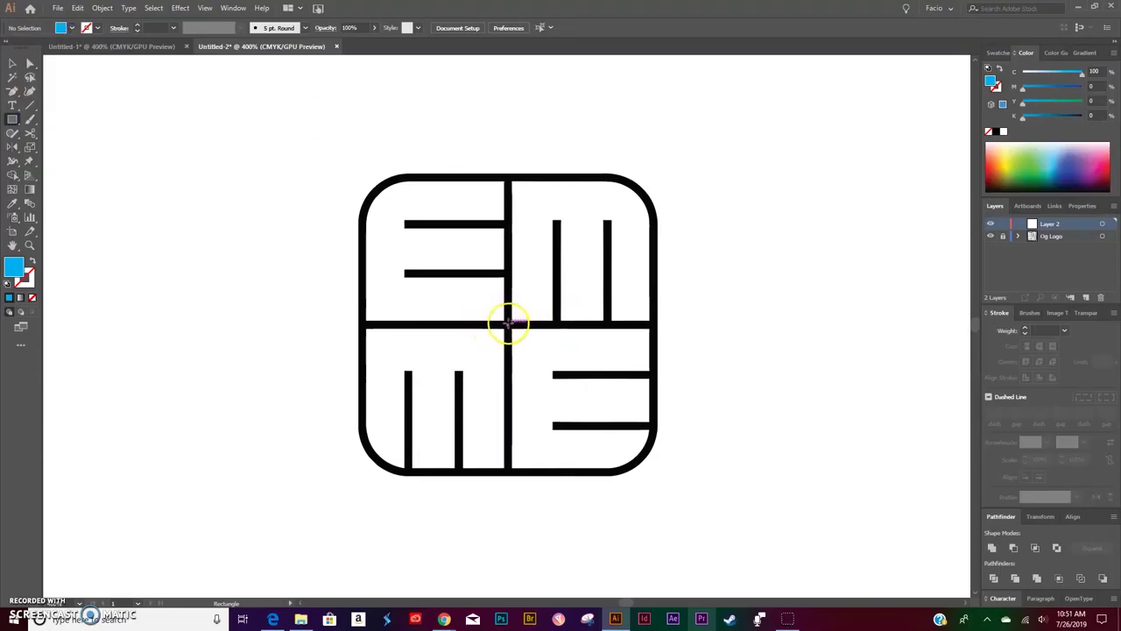
{"action": "left_click_drag", "start_coordinate": [508, 324], "coordinate": [660, 434]}
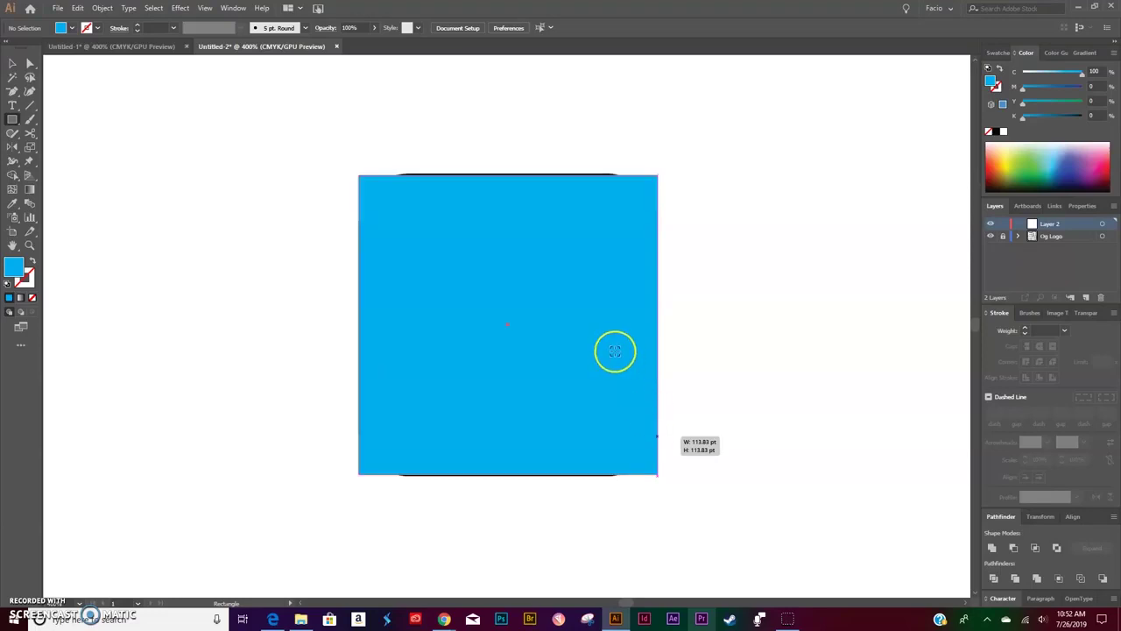
Match the square's top and bottom edges to the logo, then move it beside the logo
{"action": "key", "text": "v"}
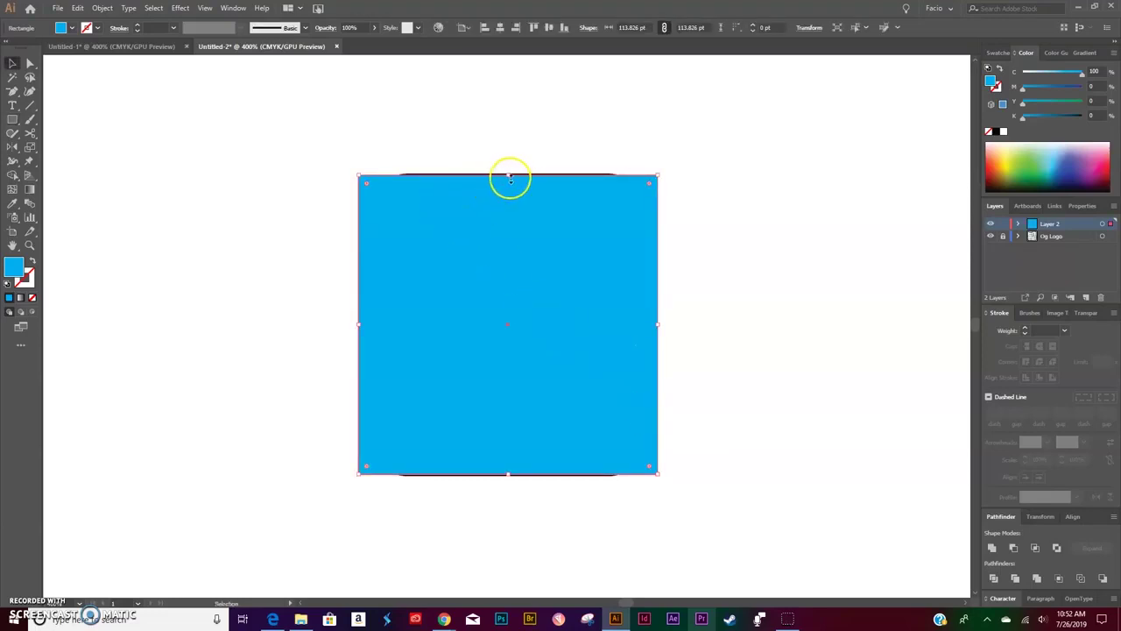
{"action": "left_click_drag", "start_coordinate": [508, 175], "coordinate": [507, 171]}
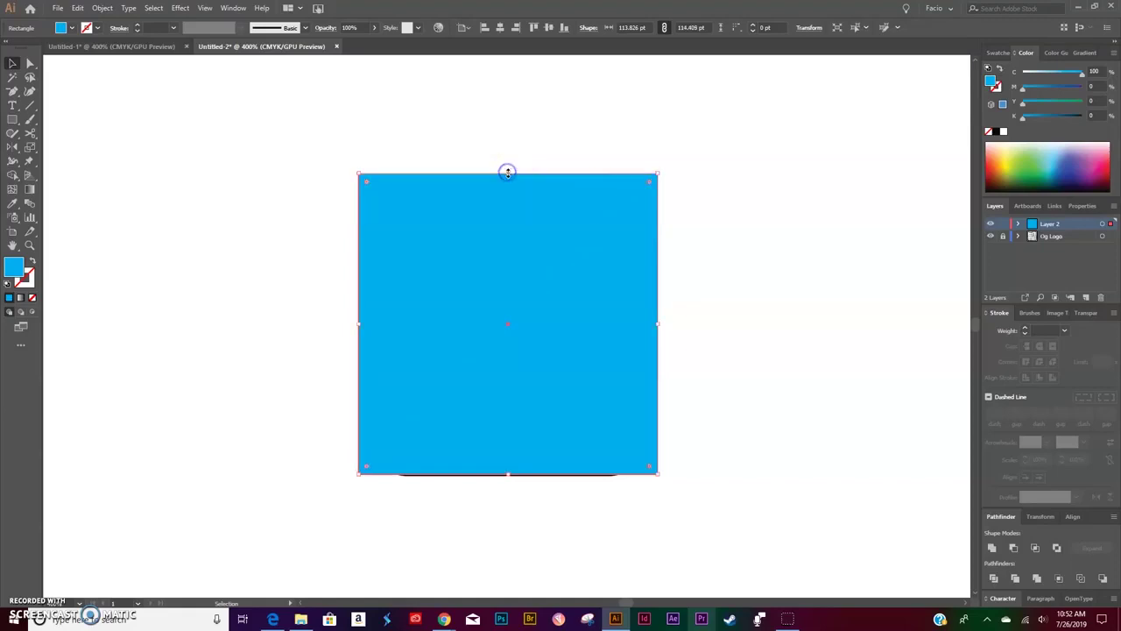
{"action": "left_click", "coordinate": [507, 474]}
{"action": "left_click_drag", "start_coordinate": [506, 474], "coordinate": [508, 475]}
{"action": "left_click", "coordinate": [522, 506]}
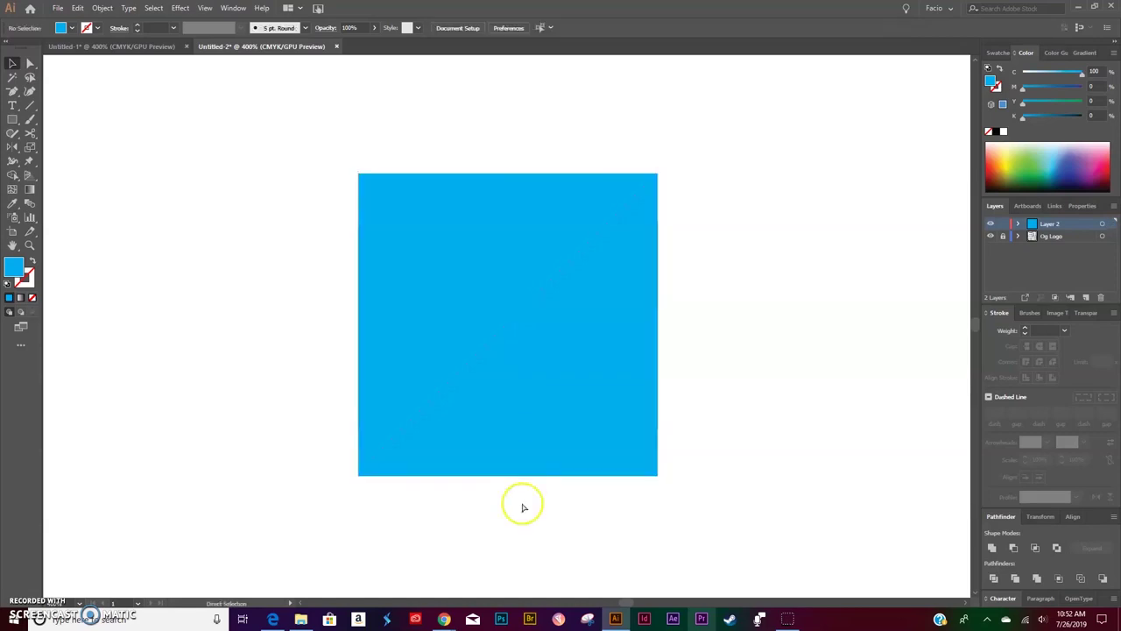
{"action": "key", "text": "ctrl+minus"}
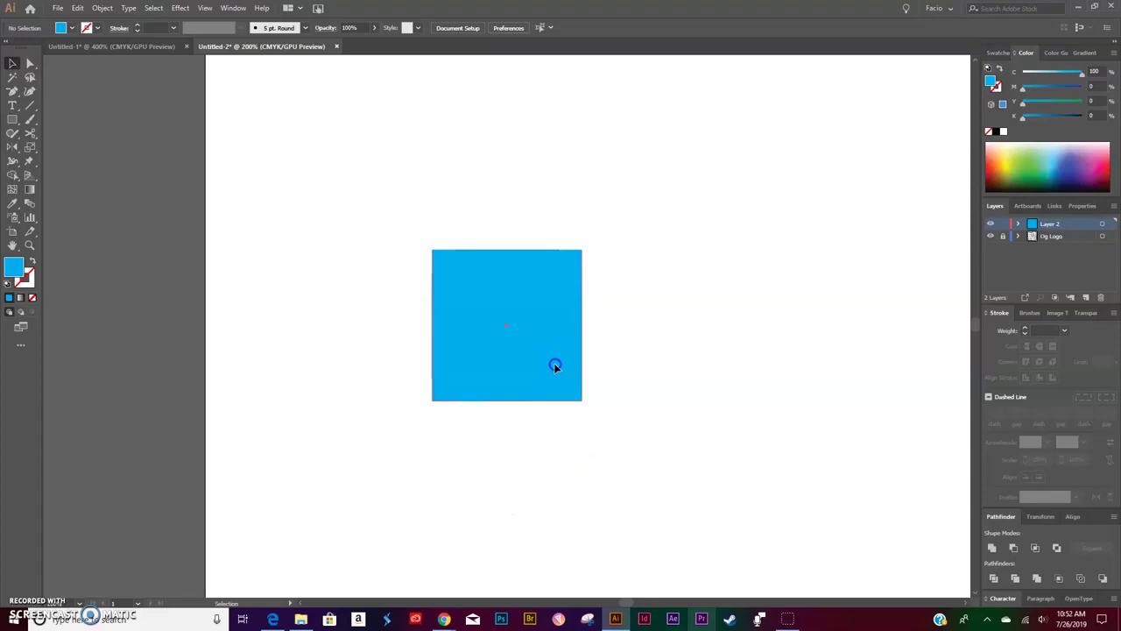
{"action": "left_click_drag", "start_coordinate": [554, 363], "coordinate": [754, 400]}
{"action": "left_click", "coordinate": [728, 478]}
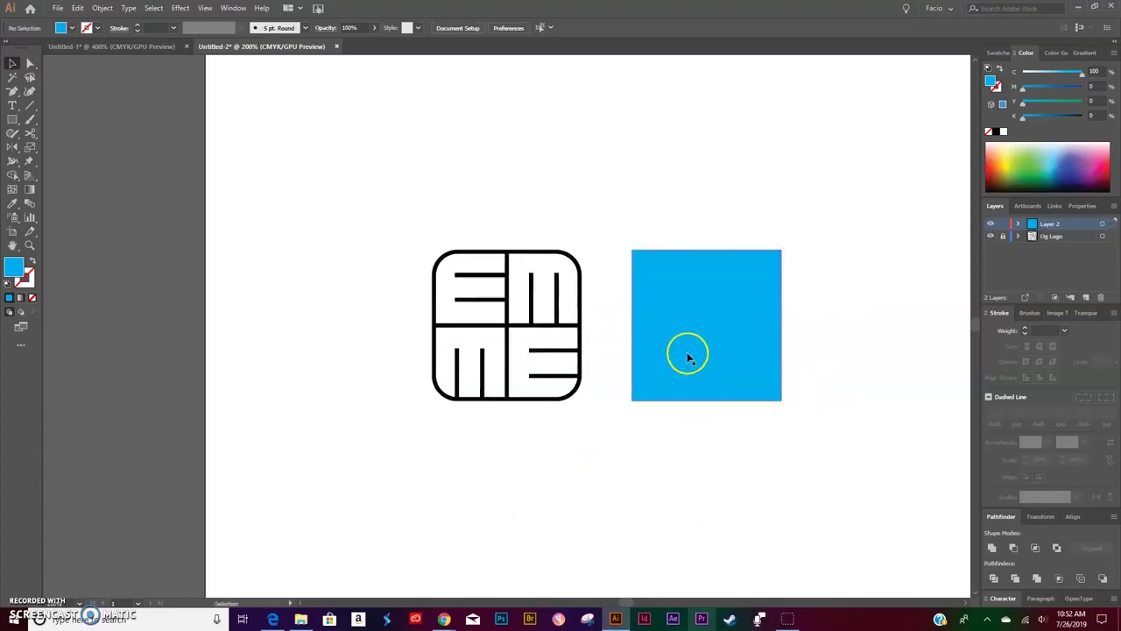
Turn the square's fill into a 3 pt outline and lay it over the logo
{"action": "left_click", "coordinate": [689, 353]}
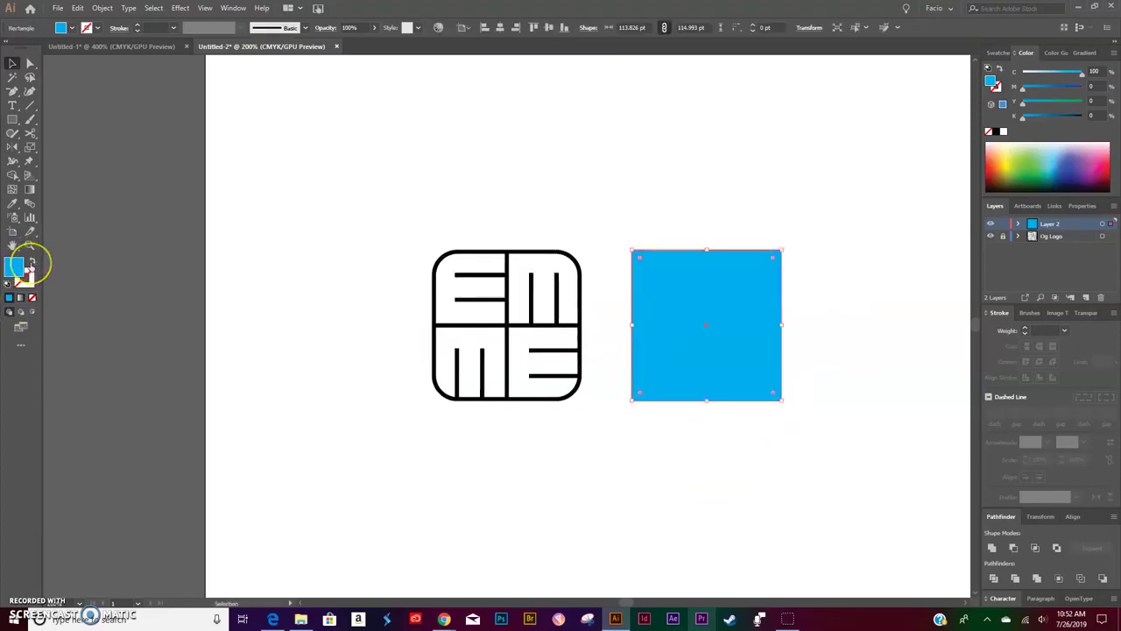
{"action": "left_click", "coordinate": [33, 263]}
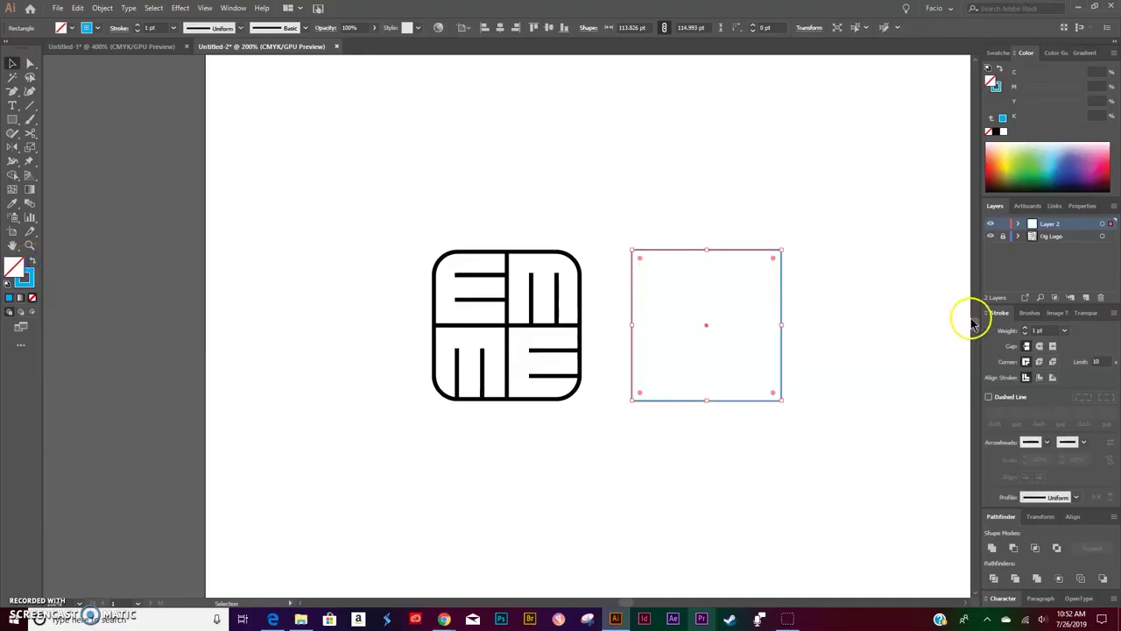
{"action": "left_click", "coordinate": [1025, 329]}
{"action": "left_click", "coordinate": [1025, 329]}
{"action": "left_click", "coordinate": [1025, 329]}
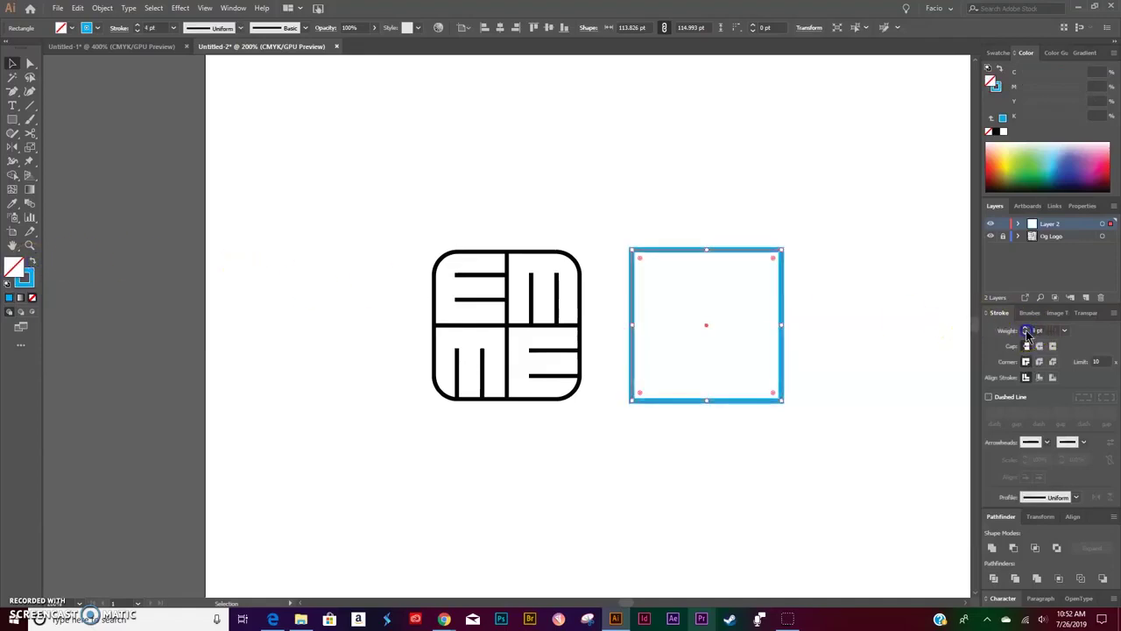
{"action": "left_click", "coordinate": [1025, 334]}
{"action": "left_click", "coordinate": [801, 445]}
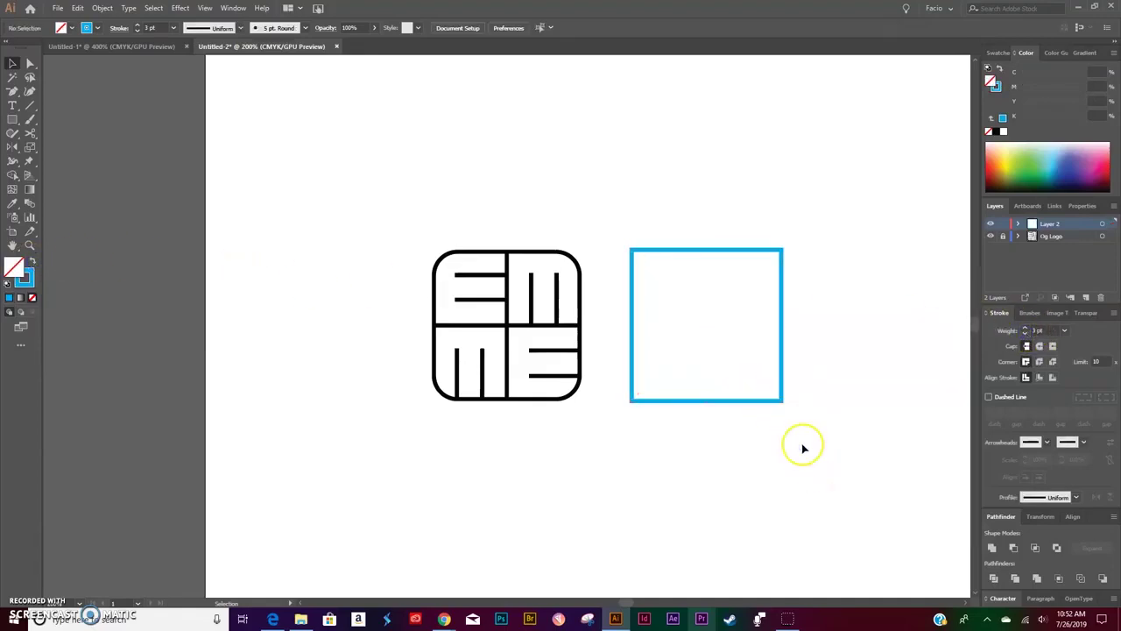
{"action": "mouse_move", "coordinate": [784, 360]}
{"action": "left_mouse_down"}
{"action": "mouse_move", "coordinate": [572, 362]}
{"action": "mouse_move", "coordinate": [589, 375]}
{"action": "left_mouse_up"}
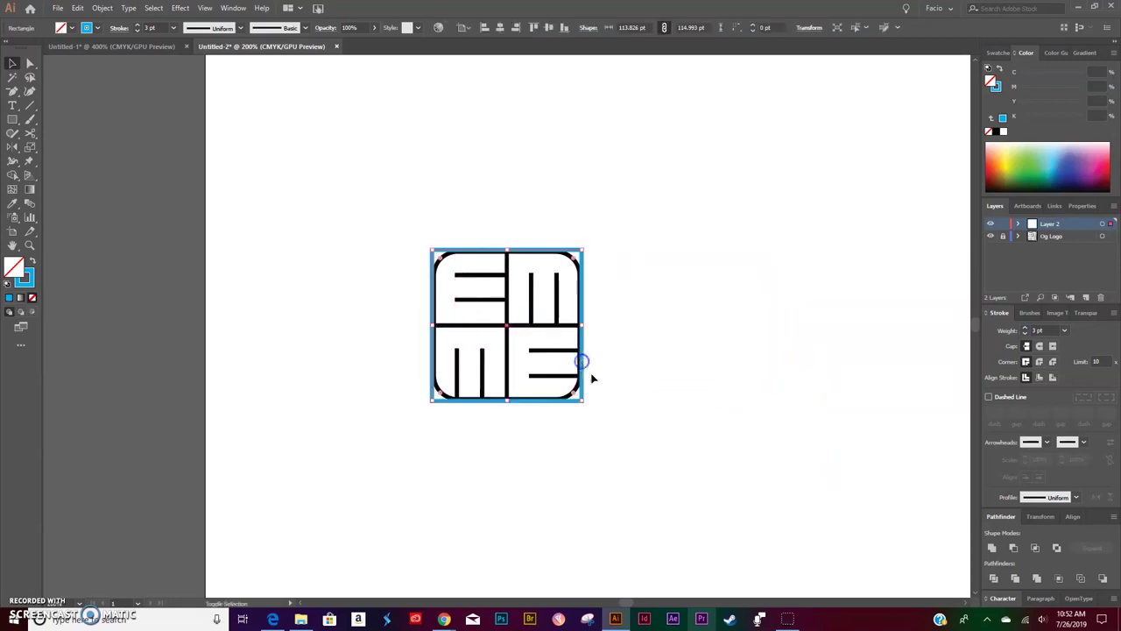
Align the 3 pt stroke to the inside of the square and recentre the view
{"action": "left_click", "coordinate": [1040, 378]}
{"action": "left_click", "coordinate": [639, 383]}
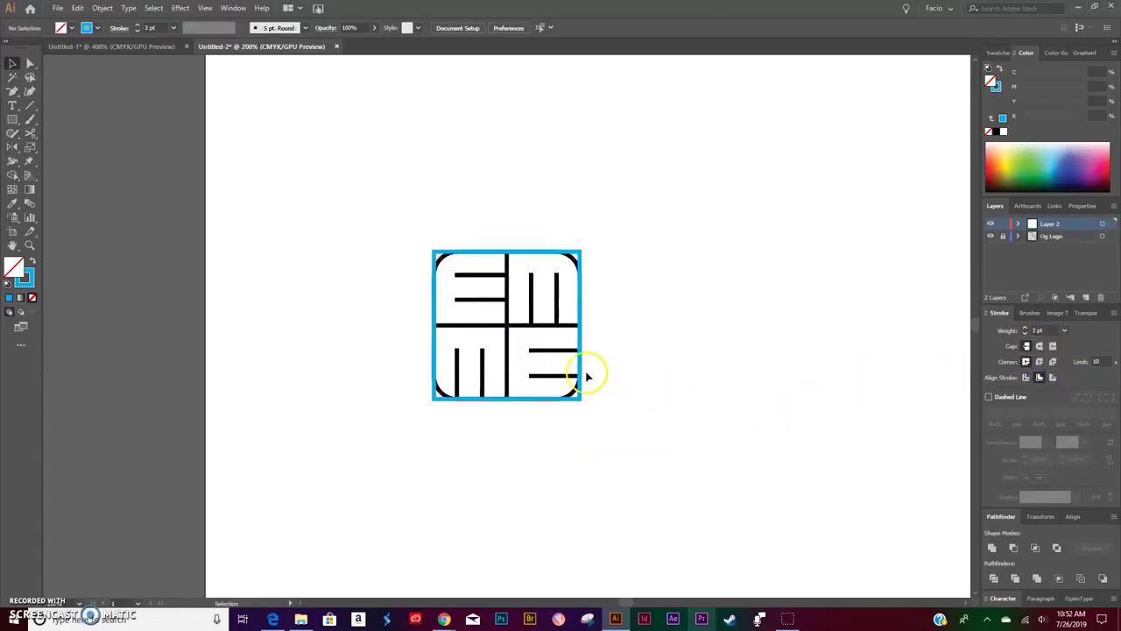
{"action": "left_click_drag", "start_coordinate": [586, 376], "coordinate": [774, 383]}
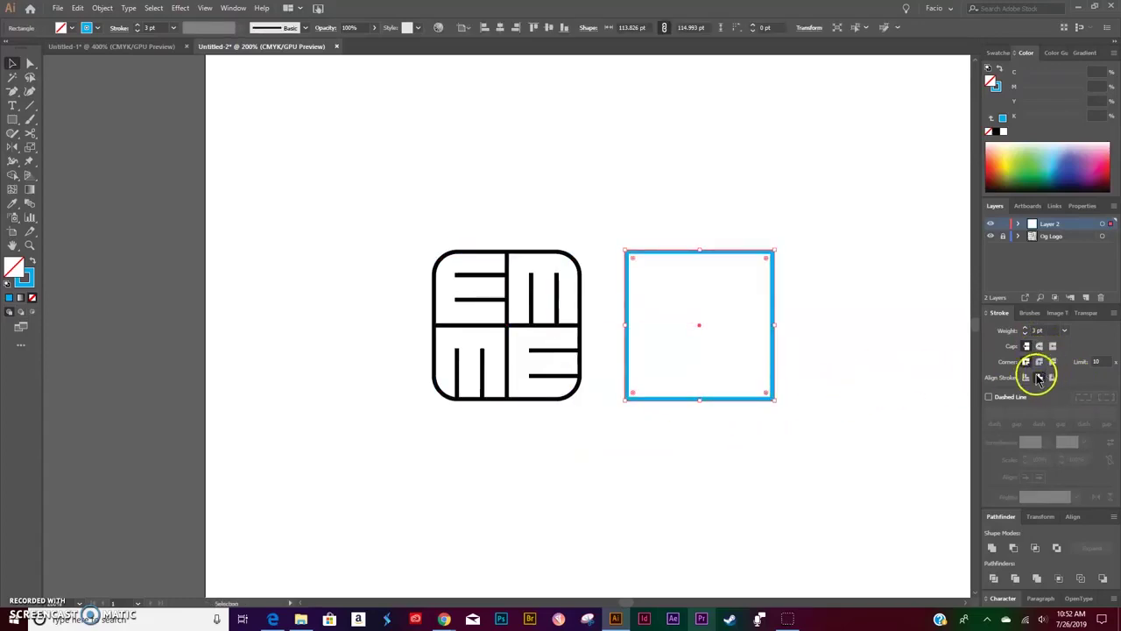
{"action": "left_click", "coordinate": [1025, 378]}
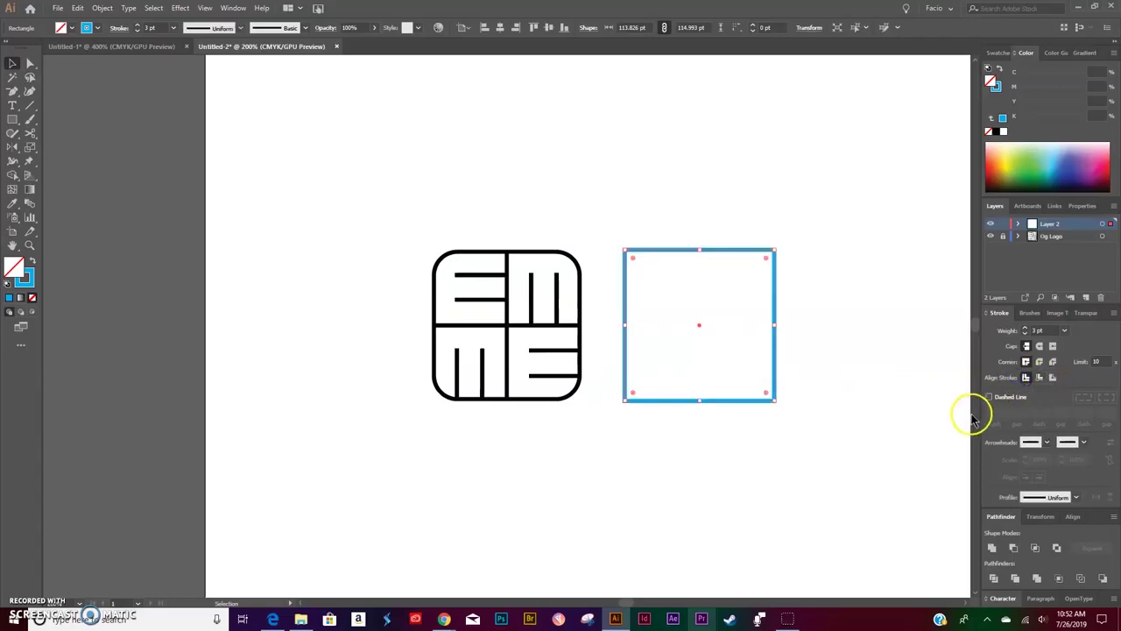
{"action": "left_click", "coordinate": [1040, 378]}
{"action": "left_click", "coordinate": [777, 461]}
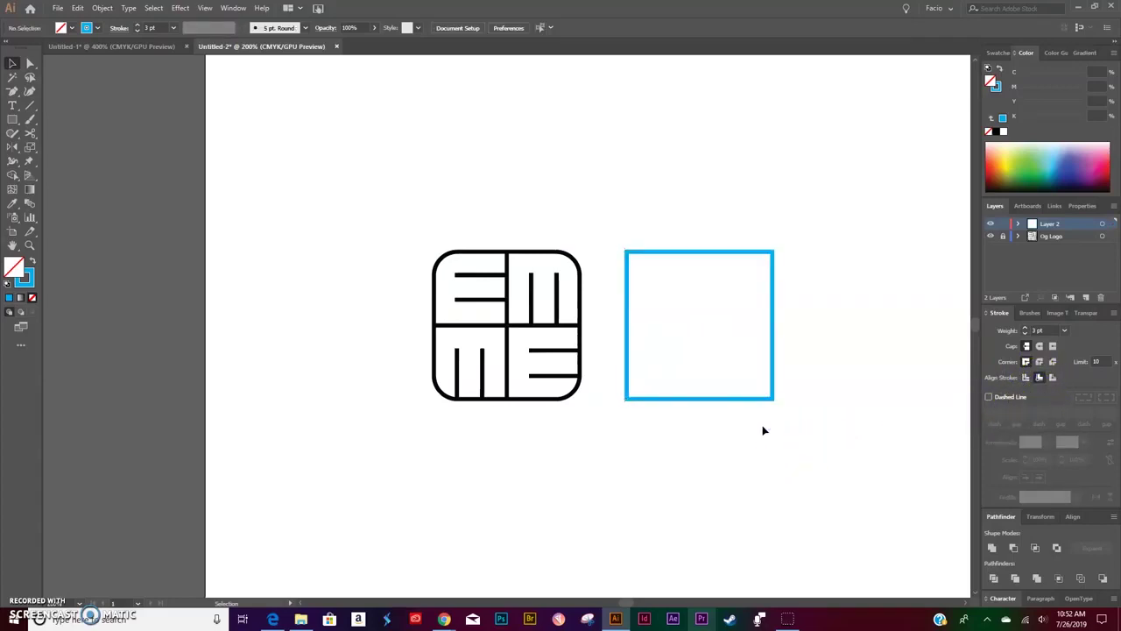
{"action": "key", "text": "ctrl+minus"}
{"action": "key", "text": "ctrl+plus"}
{"action": "key", "text": "ctrl+plus"}
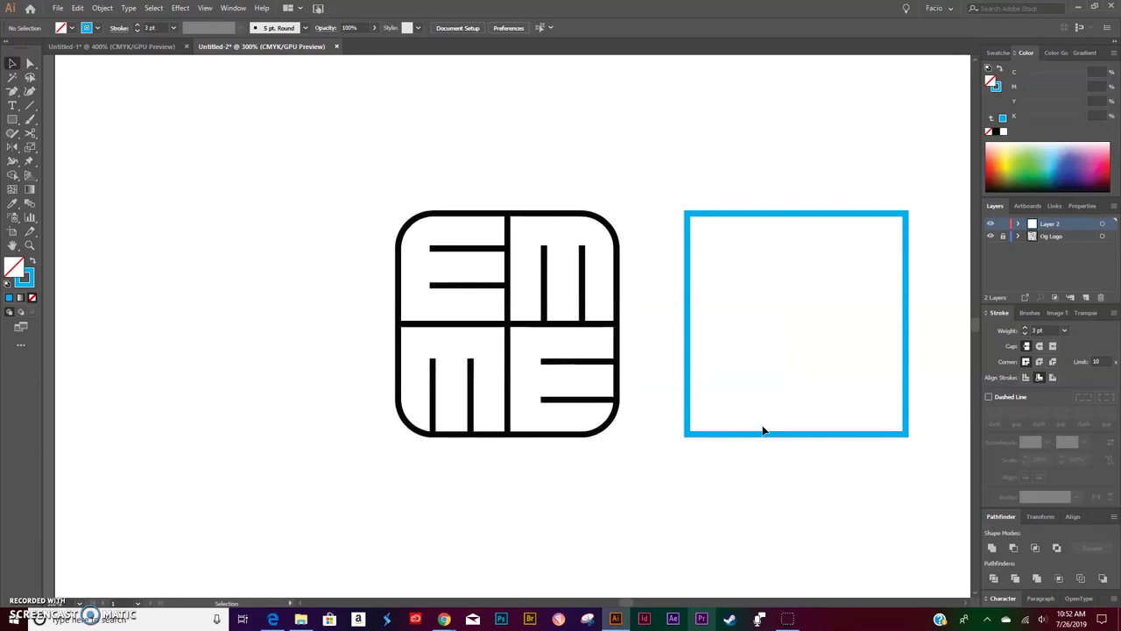
{"action": "left_click_drag", "start_coordinate": [887, 385], "coordinate": [782, 405]}
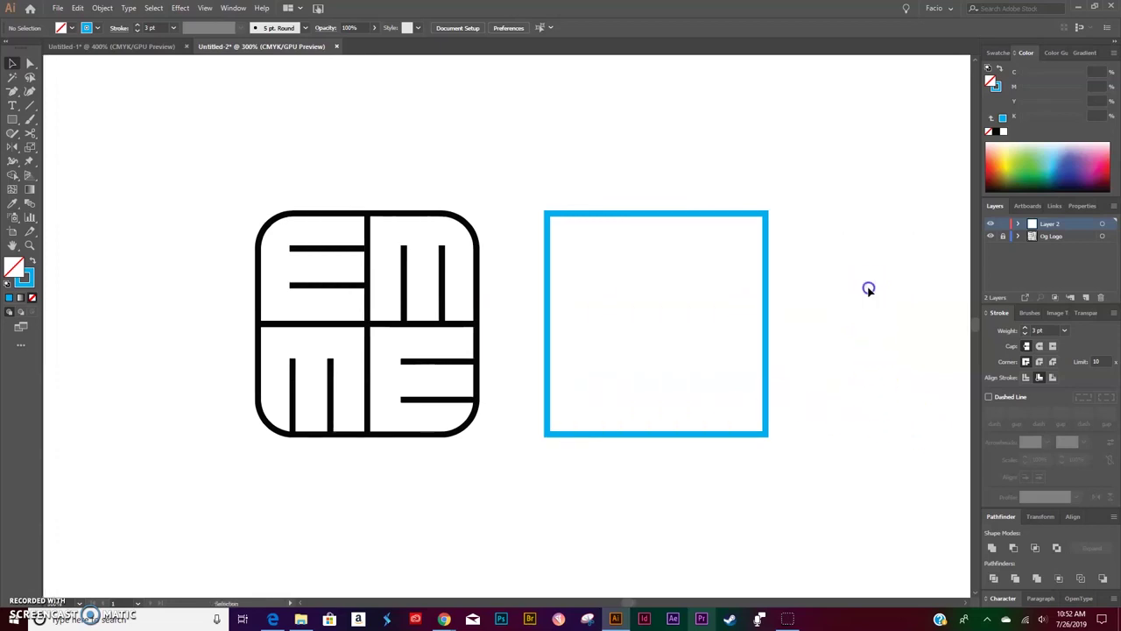
Expand the square's appearance so the outline becomes a filled shape
{"action": "left_click_drag", "start_coordinate": [819, 187], "coordinate": [528, 487]}
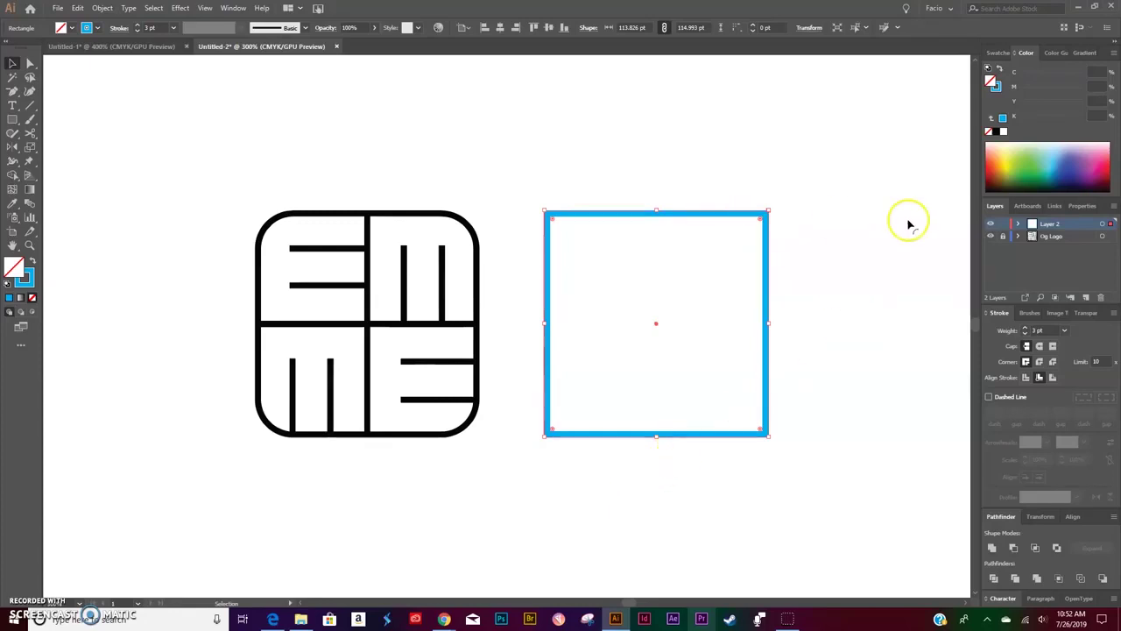
{"action": "left_click", "coordinate": [102, 8]}
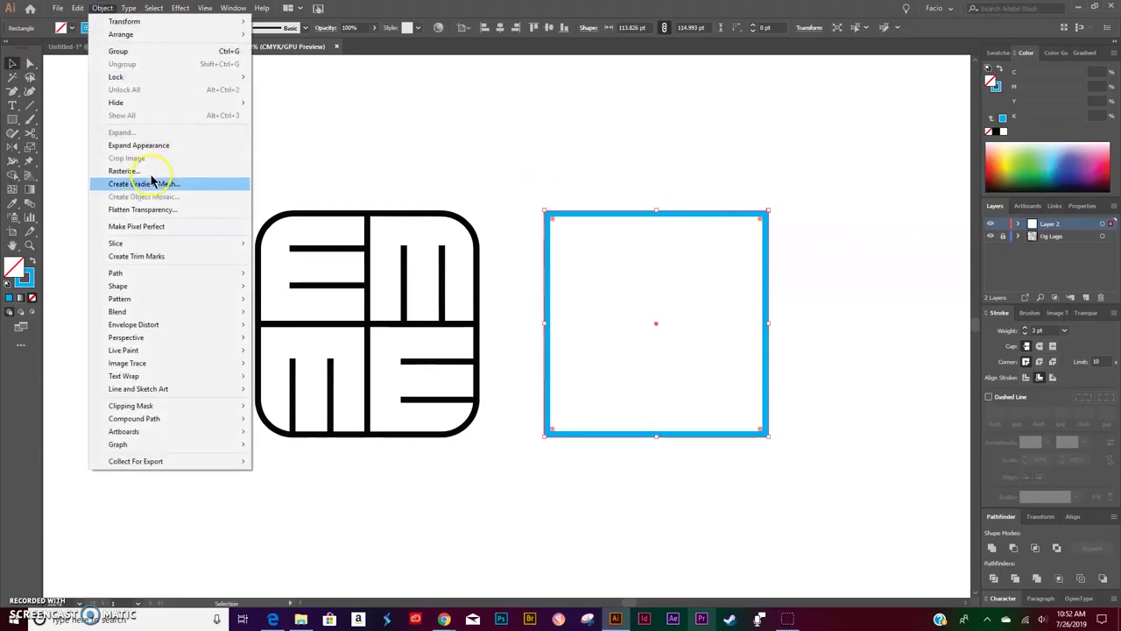
{"action": "left_click", "coordinate": [145, 145]}
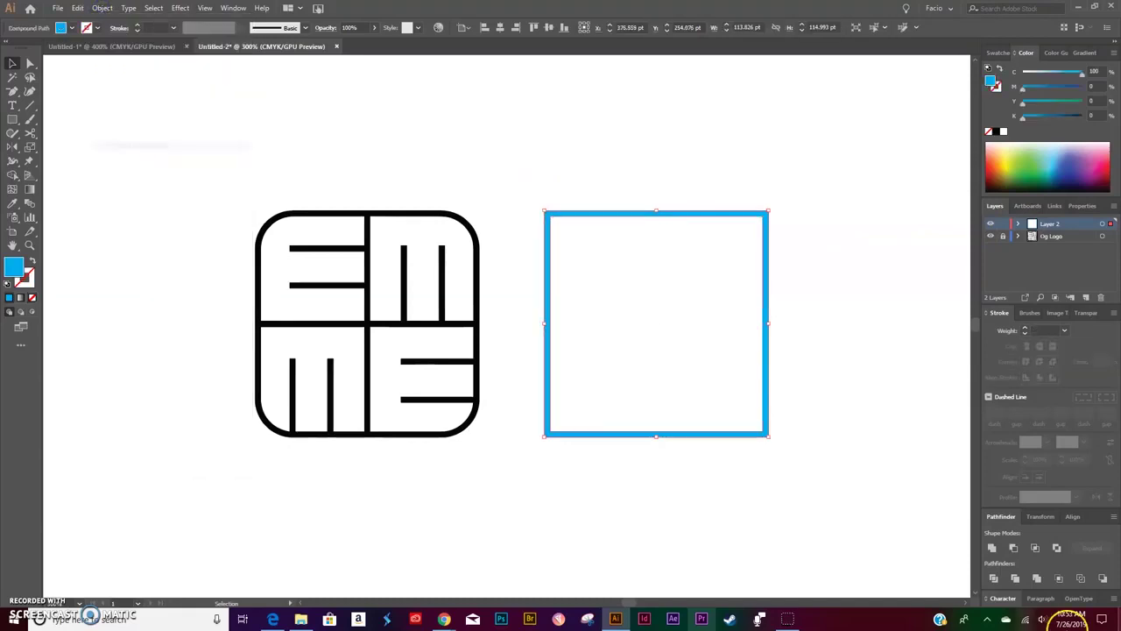
{"action": "left_click", "coordinate": [826, 357]}
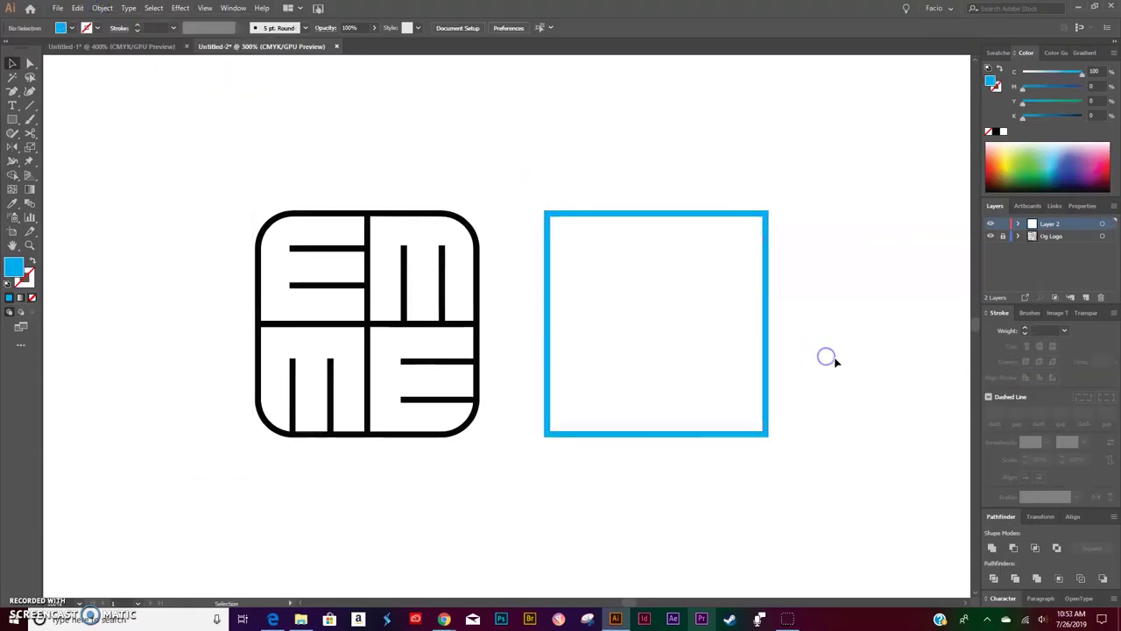
{"action": "left_click", "coordinate": [29, 106]}
Draw a 3 pt horizontal line across the top of the square
{"action": "left_click", "coordinate": [780, 245]}
{"action": "left_click", "coordinate": [580, 338]}
{"action": "mouse_move", "coordinate": [782, 244]}
{"action": "left_mouse_down"}
{"action": "mouse_move", "coordinate": [561, 257]}
{"action": "mouse_move", "coordinate": [517, 245]}
{"action": "left_mouse_up"}
{"action": "left_click", "coordinate": [1028, 332]}
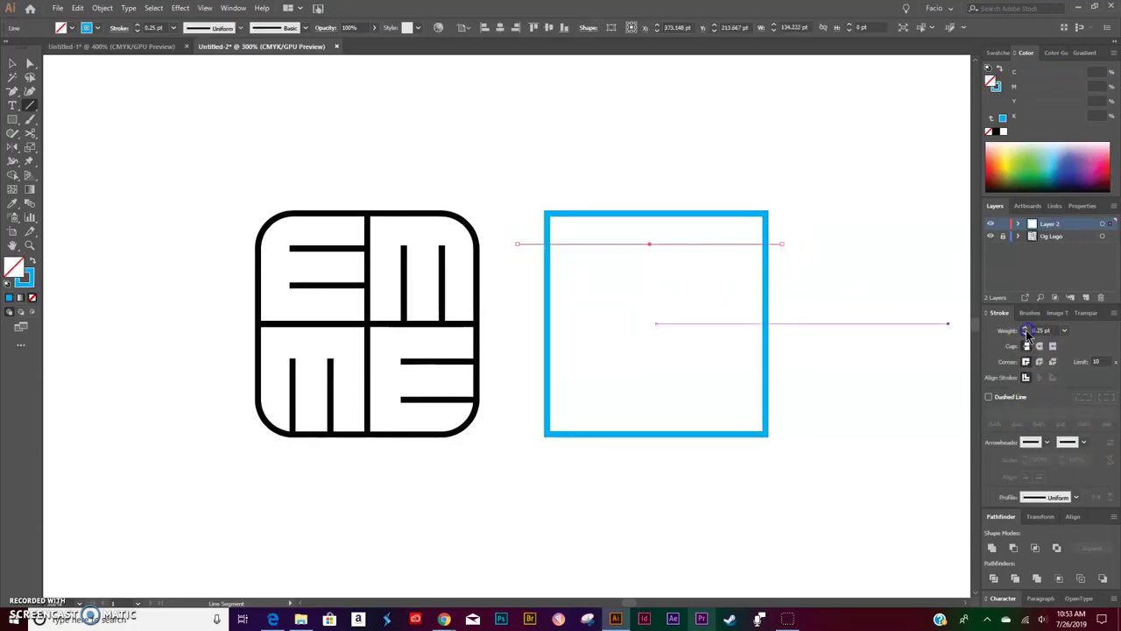
{"action": "left_click", "coordinate": [1028, 332]}
{"action": "left_click", "coordinate": [1027, 332]}
{"action": "left_click", "coordinate": [1028, 332]}
{"action": "left_click", "coordinate": [1027, 332]}
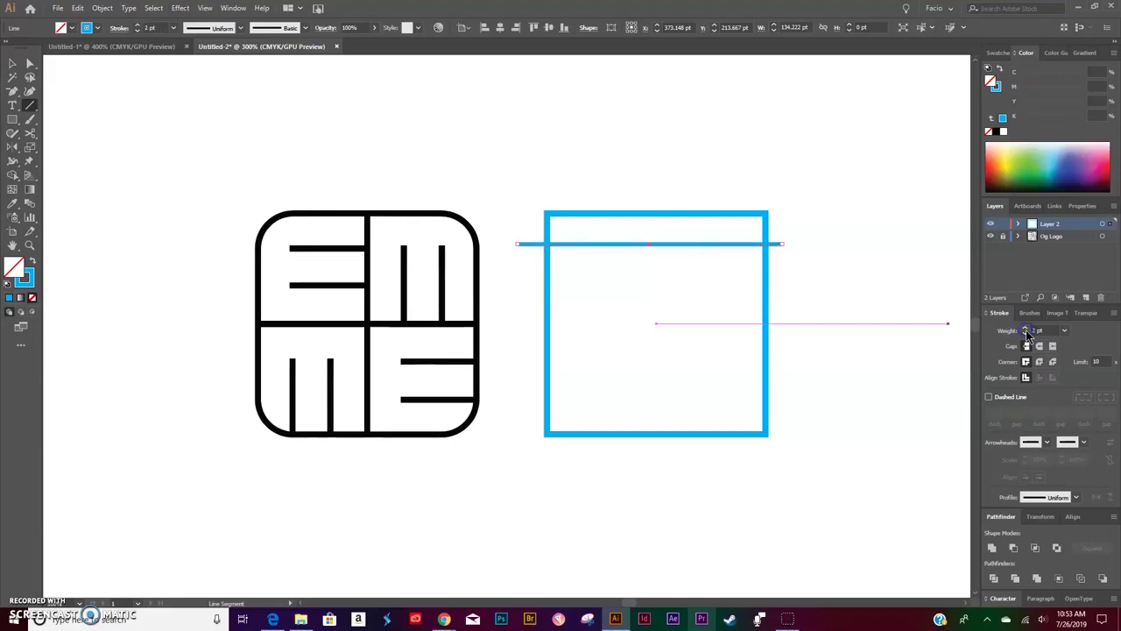
{"action": "left_click", "coordinate": [1027, 332]}
Expand the horizontal line into a filled bar via Object > Expand
{"action": "key", "text": "v"}
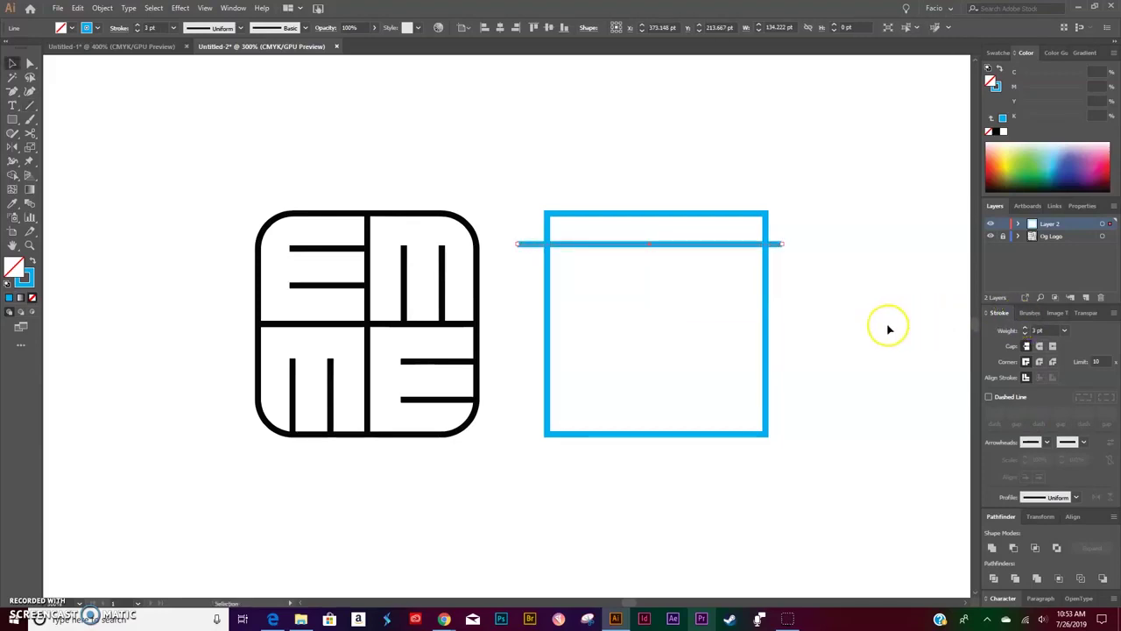
{"action": "left_click", "coordinate": [887, 324]}
{"action": "left_click", "coordinate": [648, 245]}
{"action": "left_click", "coordinate": [102, 8]}
{"action": "left_click", "coordinate": [151, 131]}
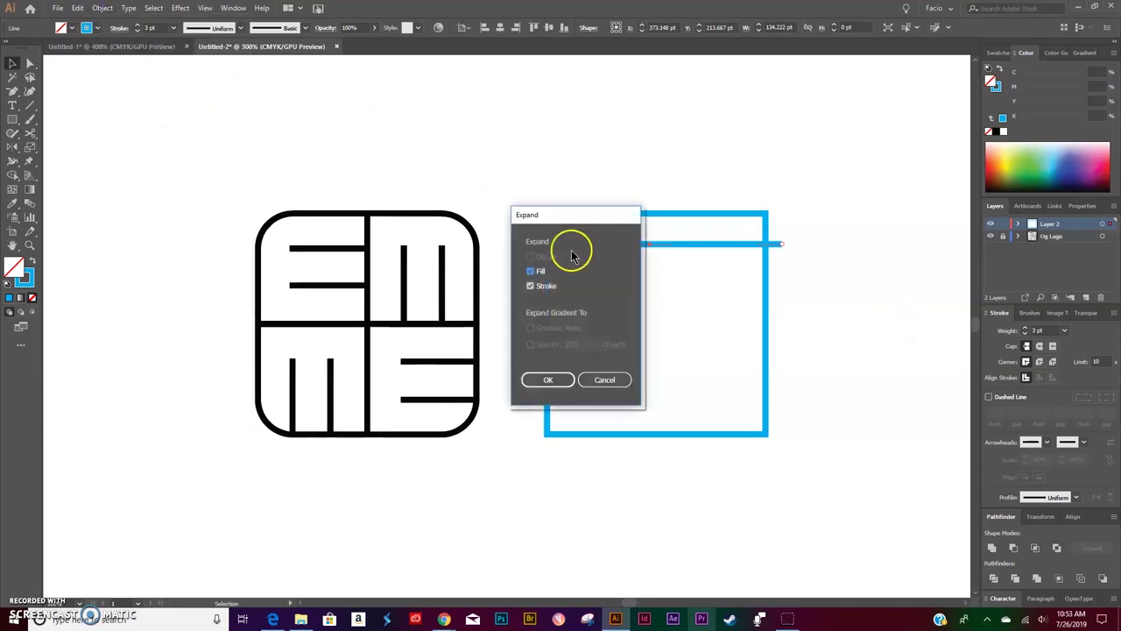
{"action": "left_click", "coordinate": [541, 378]}
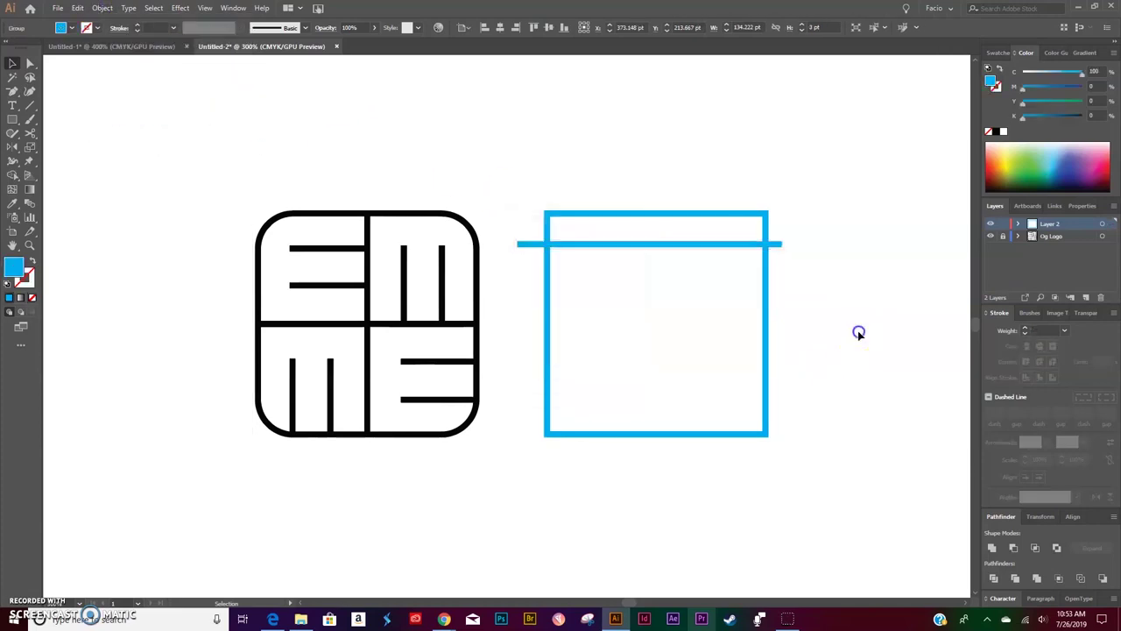
Select the expanded bar and hide the original logo layer
{"action": "scroll", "coordinate": [858, 330], "scroll_direction": "up", "scroll_amount": 2}
{"action": "left_click", "coordinate": [503, 183]}
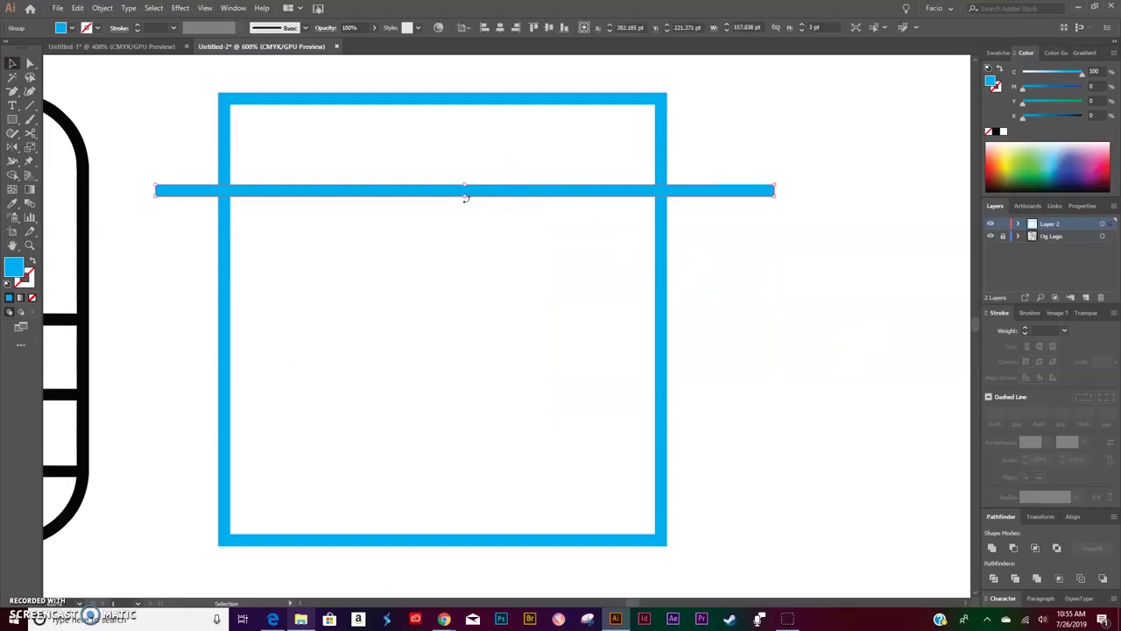
{"action": "scroll", "coordinate": [465, 325], "scroll_direction": "left", "scroll_amount": 5}
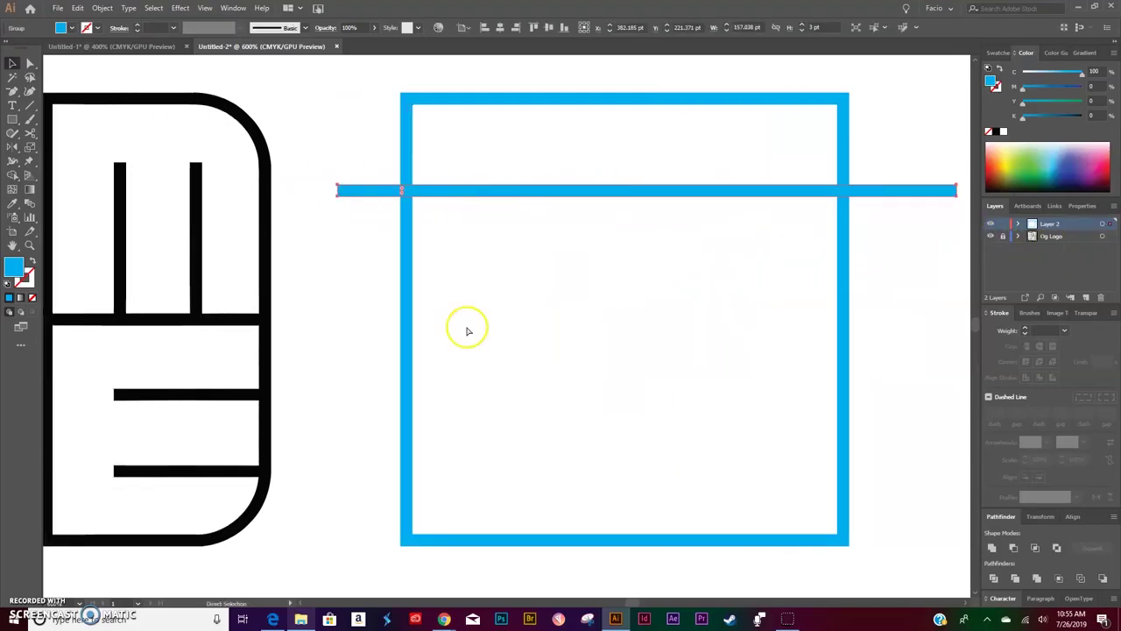
{"action": "left_click", "coordinate": [990, 236]}
{"action": "scroll", "coordinate": [619, 250], "scroll_direction": "up", "scroll_amount": 3}
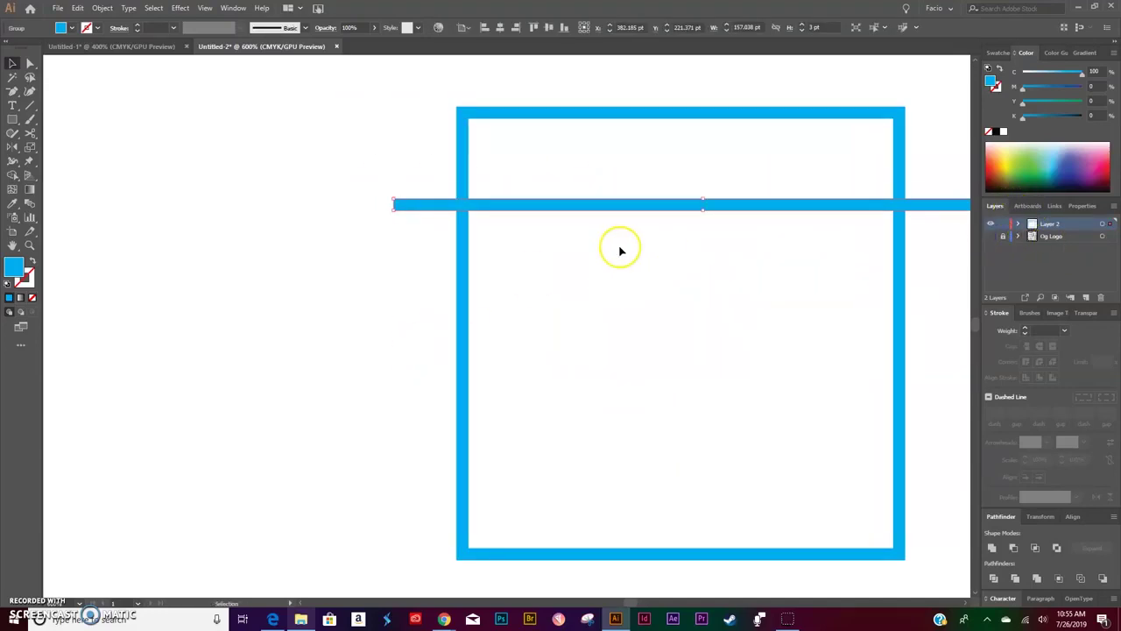
Recolour the bar green and align it to the square's top edge
{"action": "left_click", "coordinate": [1019, 167]}
{"action": "left_click", "coordinate": [406, 218]}
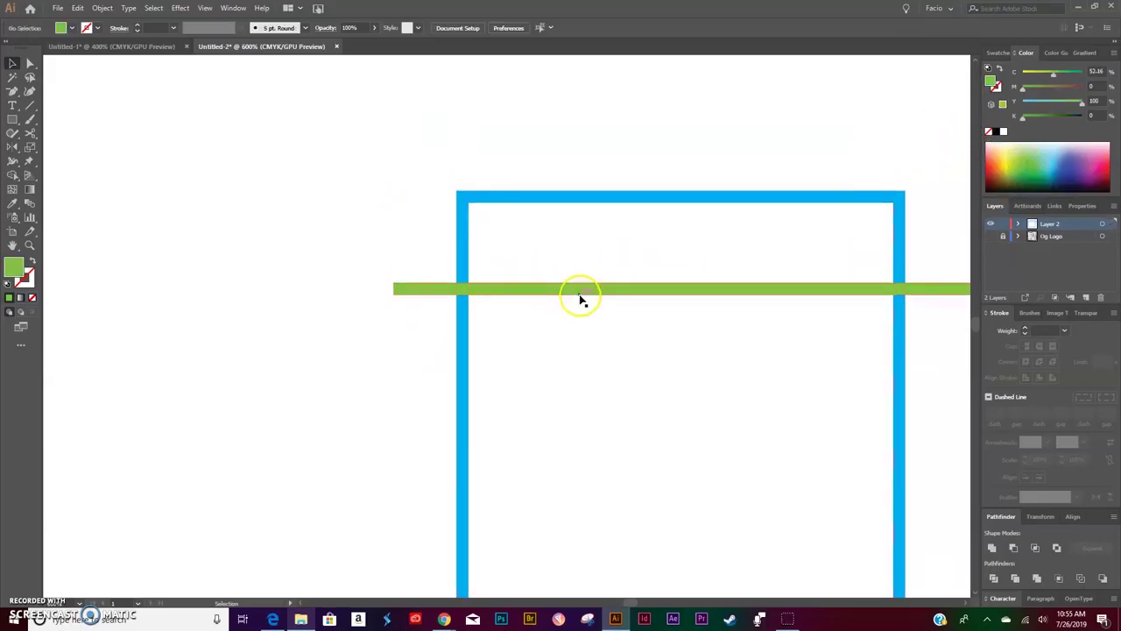
{"action": "left_click_drag", "start_coordinate": [580, 290], "coordinate": [576, 203]}
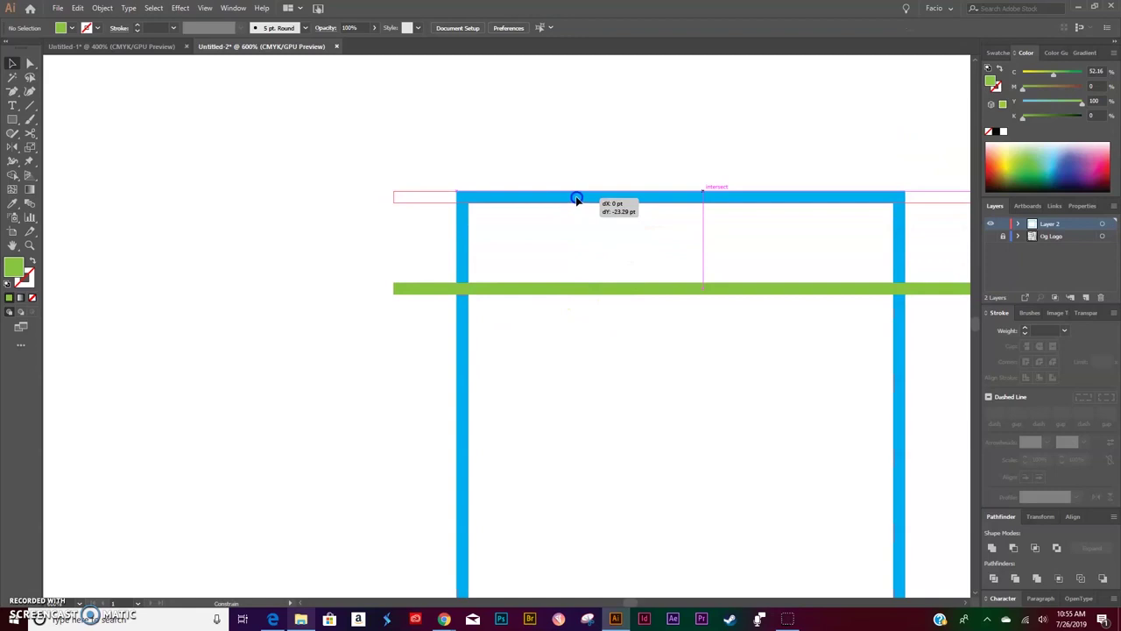
{"action": "left_click_drag", "start_coordinate": [577, 199], "coordinate": [595, 275]}
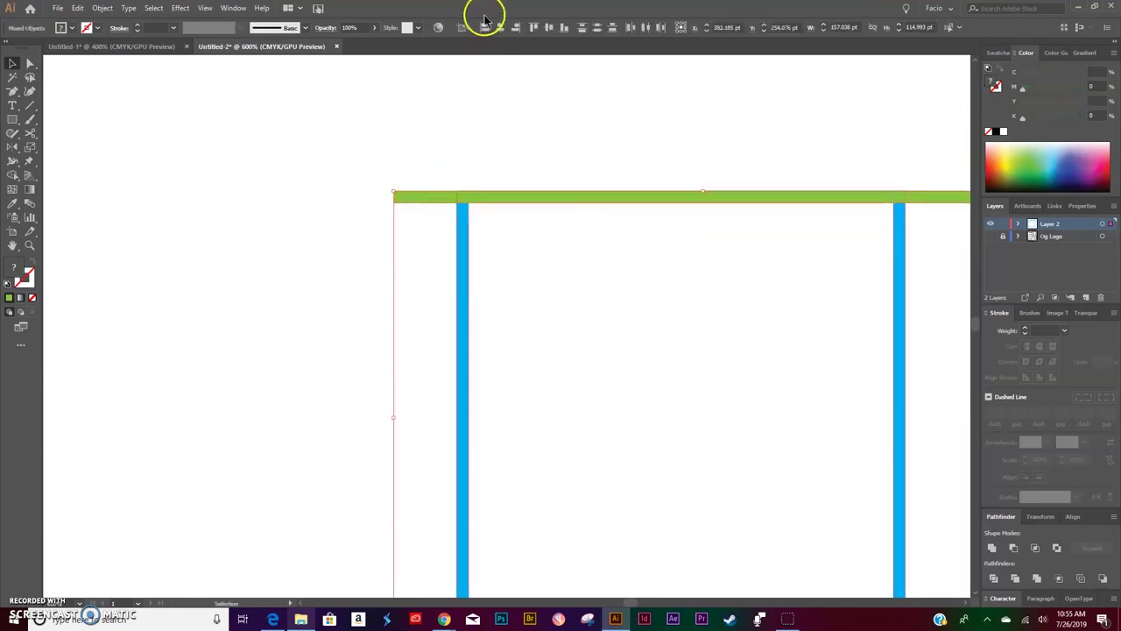
{"action": "left_click", "coordinate": [465, 277]}
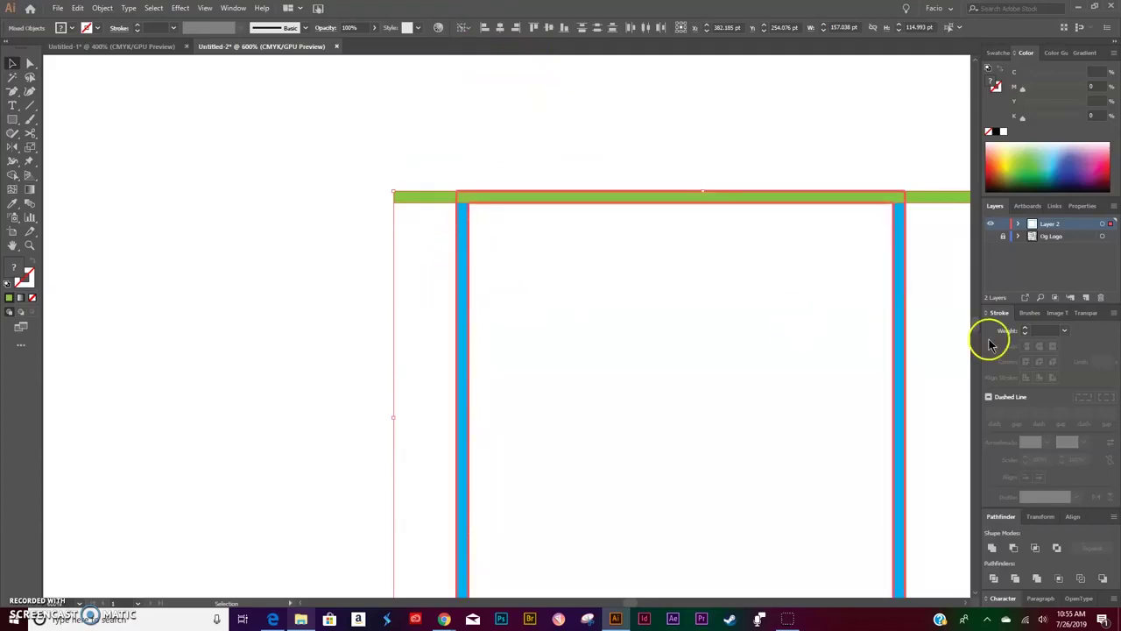
{"action": "left_click", "coordinate": [534, 28]}
{"action": "left_click", "coordinate": [261, 298]}
Copy the green bar to the bottom edge and align it with Vertical Align Bottom
{"action": "scroll", "coordinate": [429, 278], "scroll_direction": "down", "scroll_amount": 4}
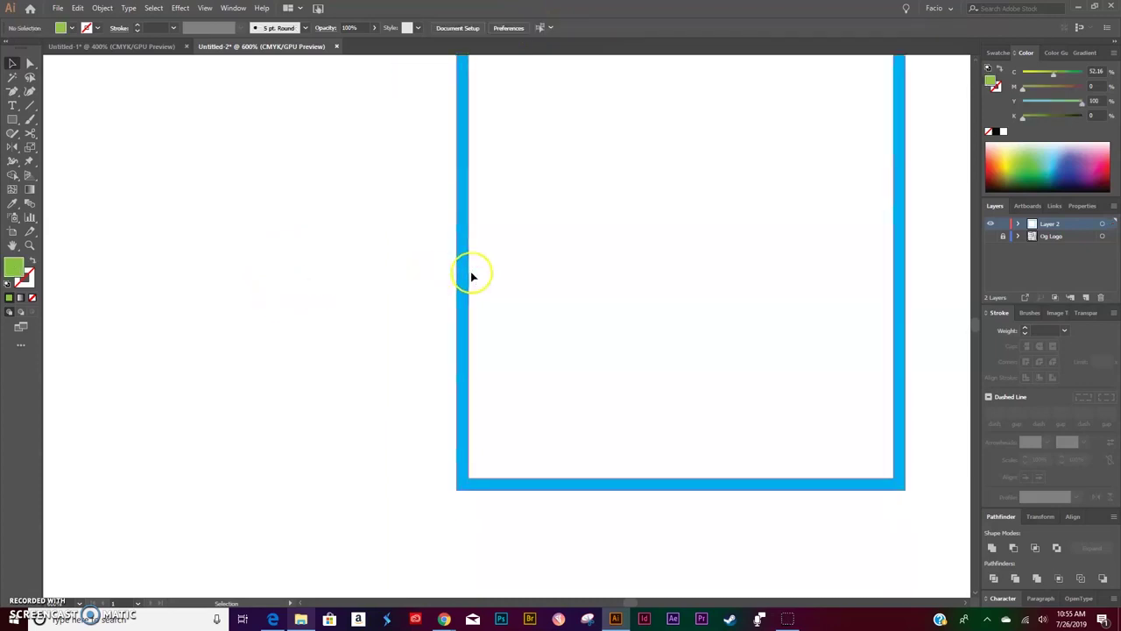
{"action": "scroll", "coordinate": [470, 275], "scroll_direction": "up", "scroll_amount": 2}
{"action": "left_click", "coordinate": [411, 112]}
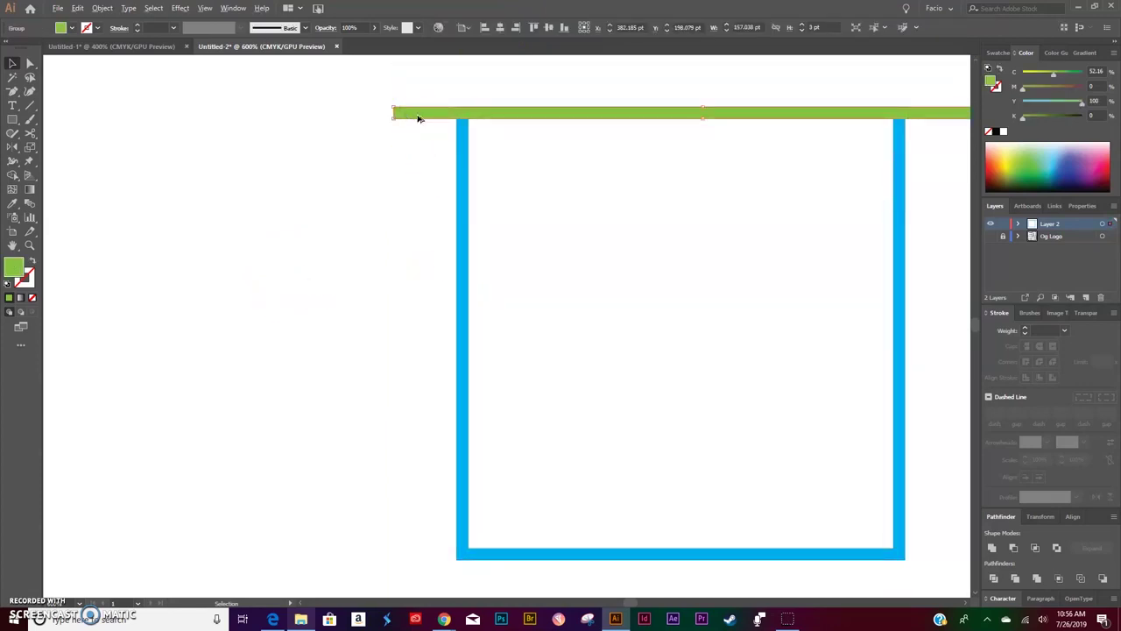
{"action": "left_click_drag", "start_coordinate": [419, 118], "coordinate": [490, 561]}
{"action": "left_click", "coordinate": [400, 505]}
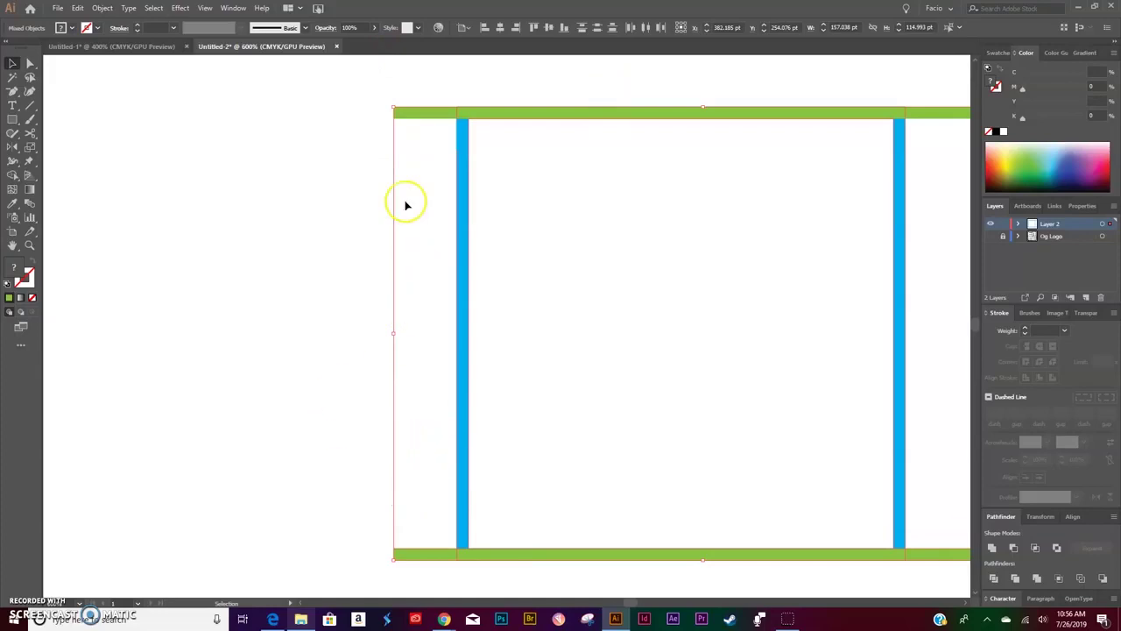
{"action": "left_click", "coordinate": [465, 417]}
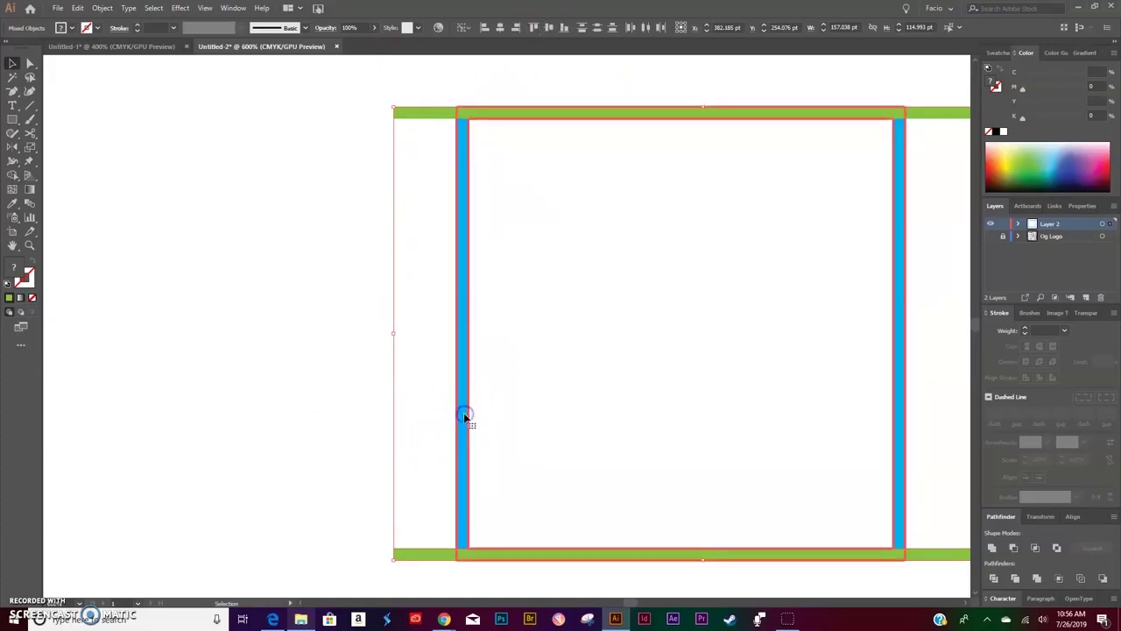
{"action": "left_click", "coordinate": [565, 28]}
Show the Og Logo layer again and copy the green bar upward into the square
{"action": "left_click", "coordinate": [309, 330]}
{"action": "scroll", "coordinate": [385, 342], "scroll_direction": "right", "scroll_amount": 3}
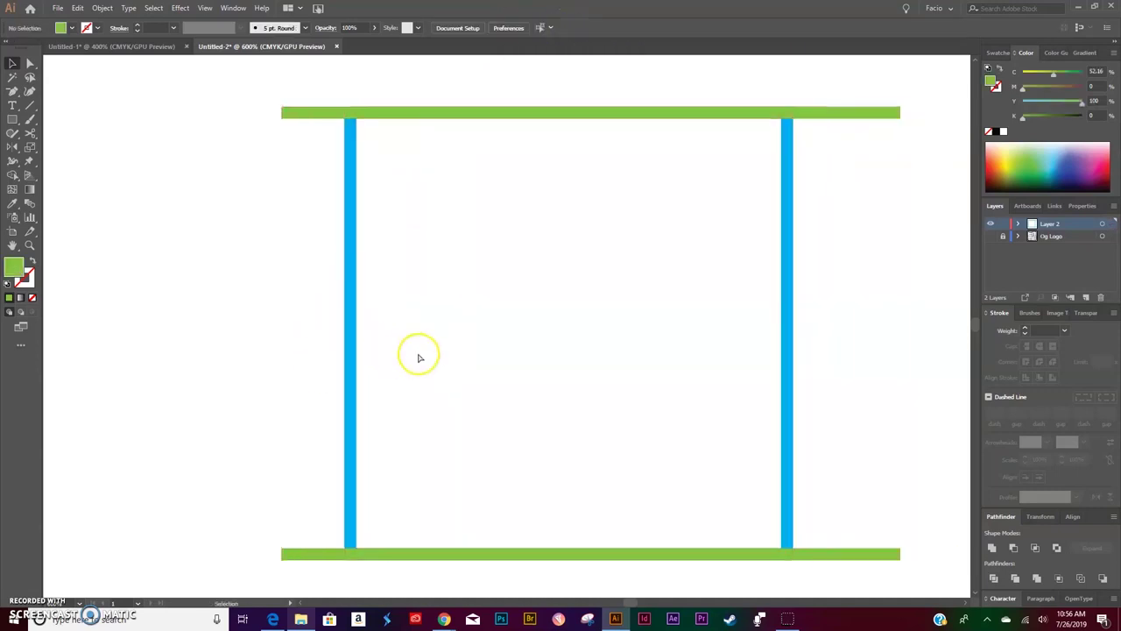
{"action": "left_click", "coordinate": [991, 235]}
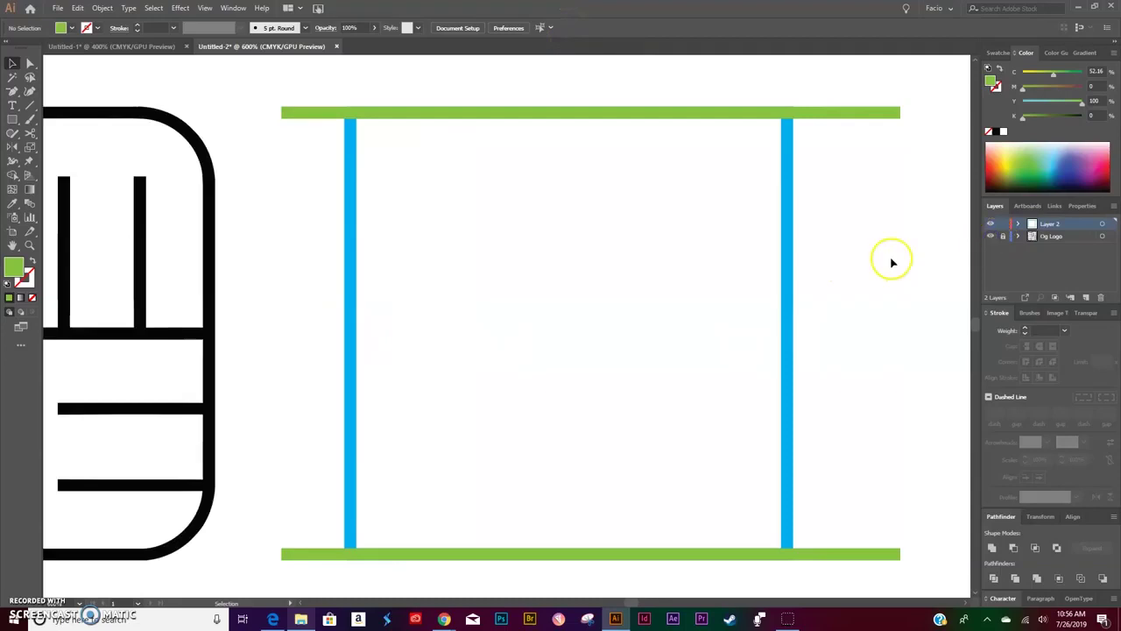
{"action": "key", "text": "ctrl+minus"}
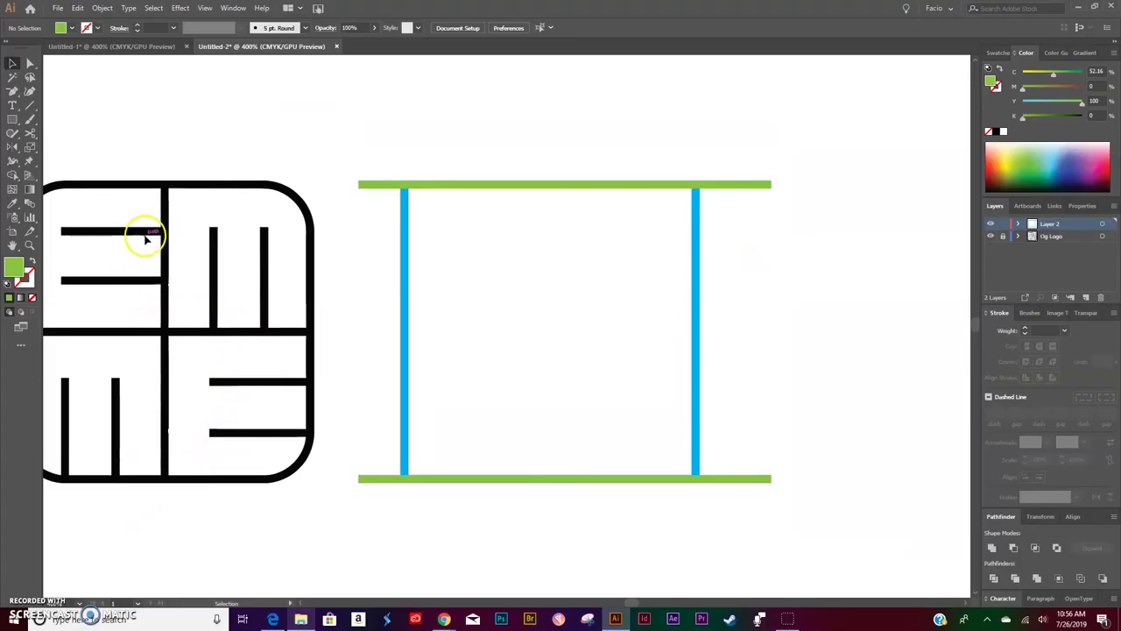
{"action": "left_click", "coordinate": [752, 482]}
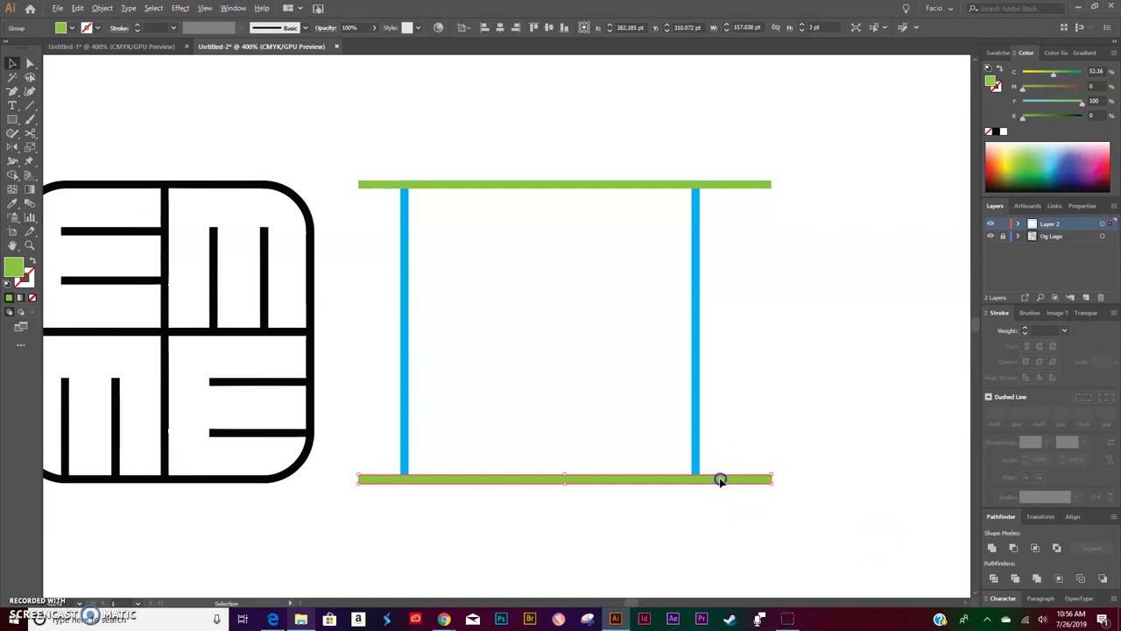
{"action": "left_click_drag", "start_coordinate": [720, 480], "coordinate": [719, 318]}
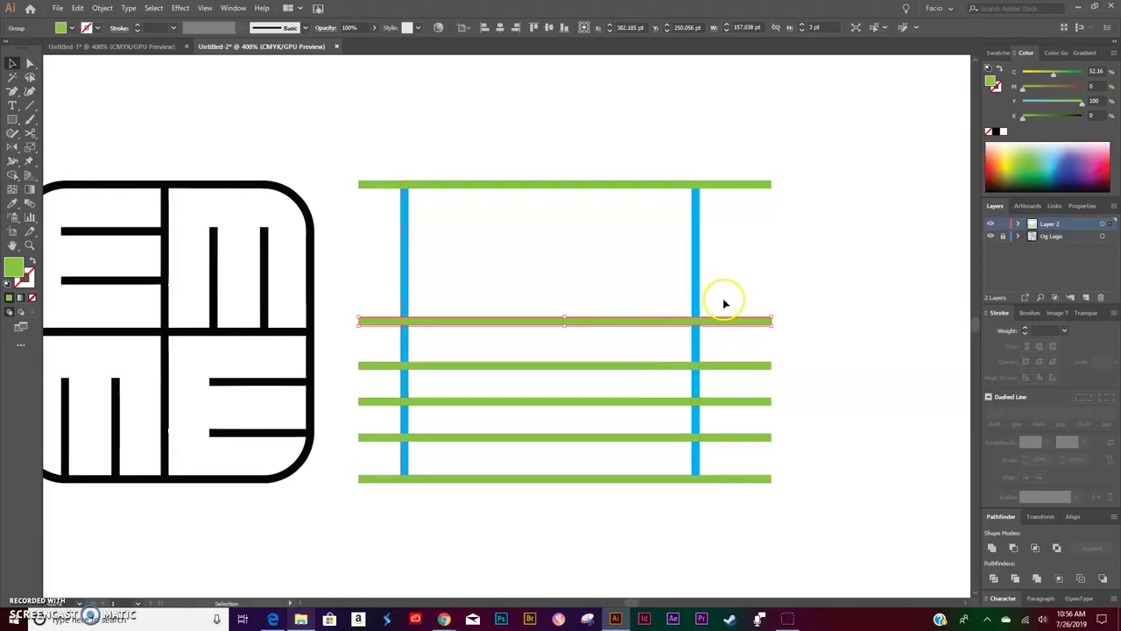
{"action": "left_click_drag", "start_coordinate": [733, 321], "coordinate": [721, 268]}
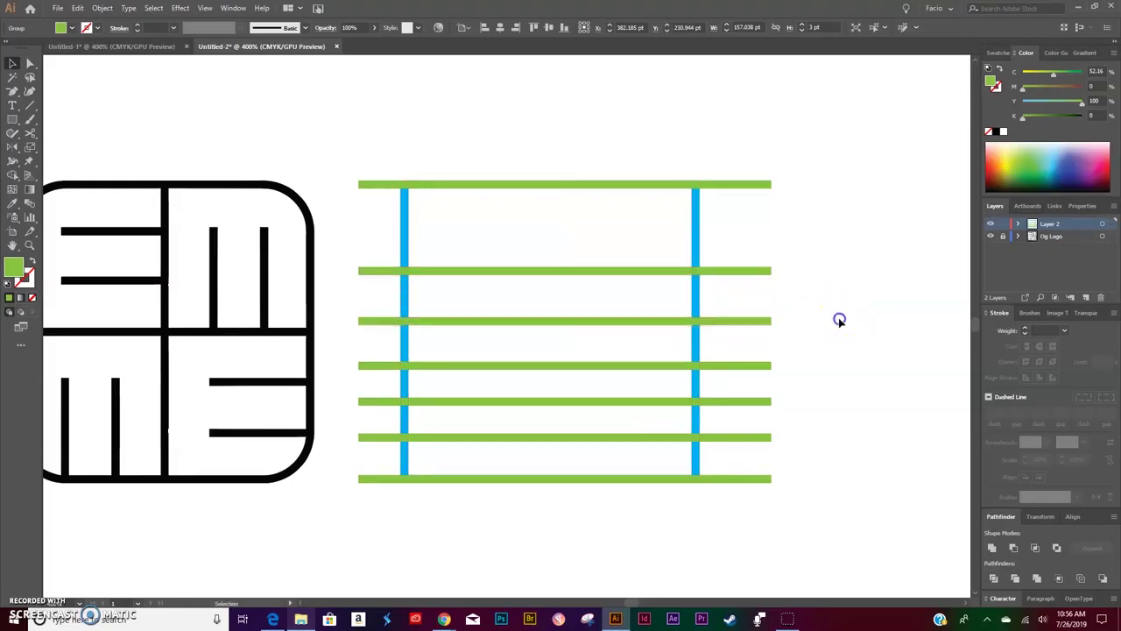
{"action": "left_click", "coordinate": [837, 296]}
Space the seven green bars evenly using Align to Selection and Vertical Distribute Center
{"action": "left_click_drag", "start_coordinate": [838, 146], "coordinate": [731, 511]}
{"action": "left_click", "coordinate": [467, 28]}
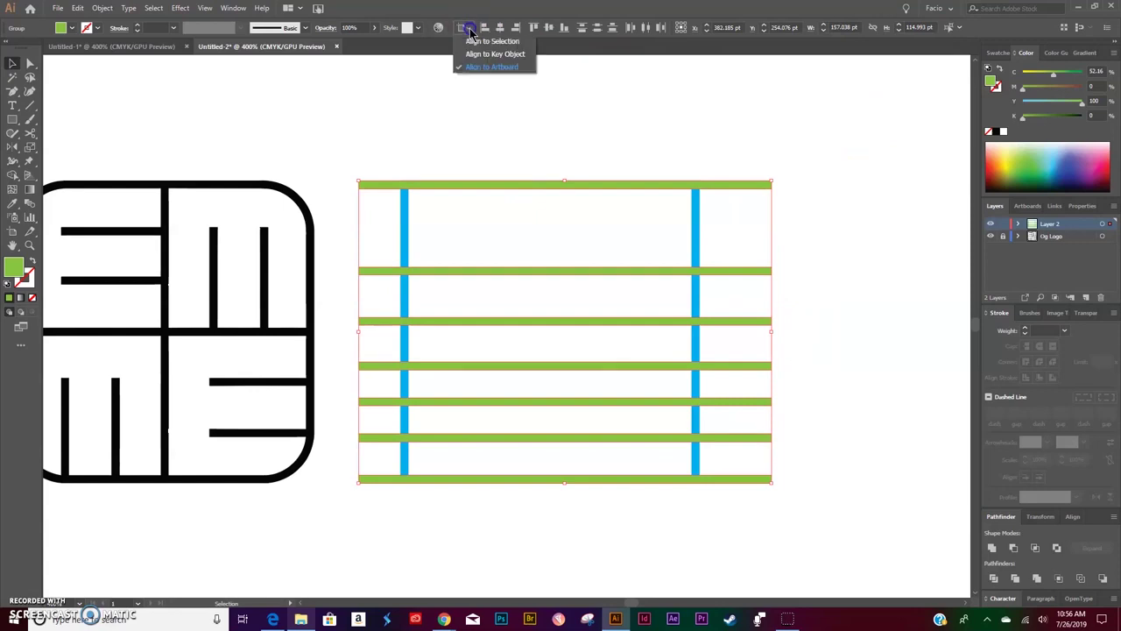
{"action": "left_click", "coordinate": [491, 41]}
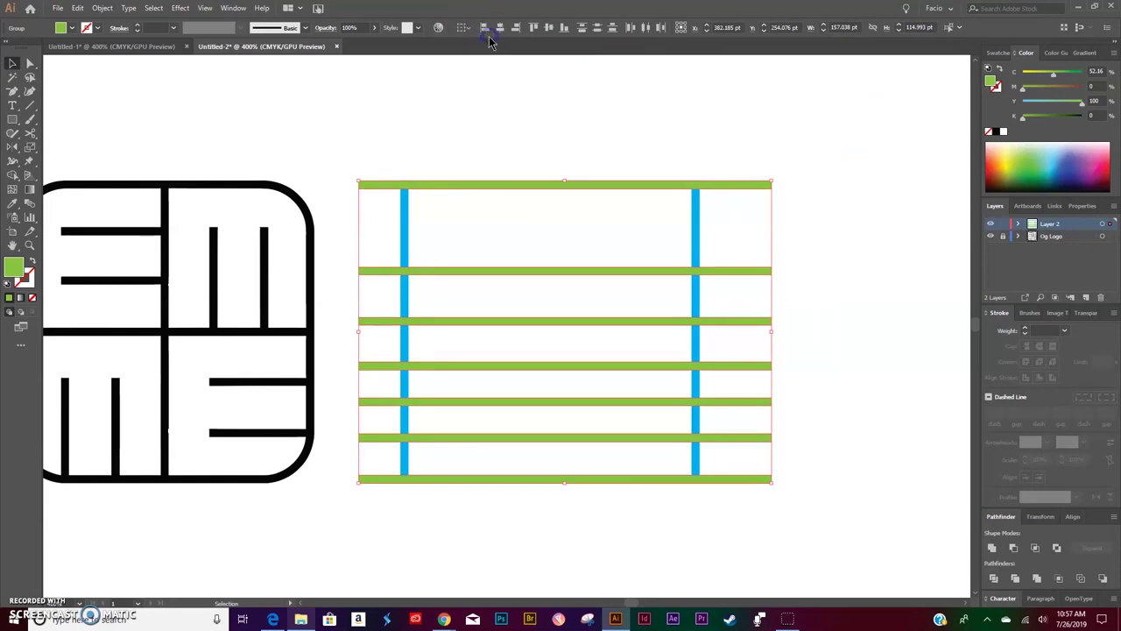
{"action": "left_click", "coordinate": [598, 28]}
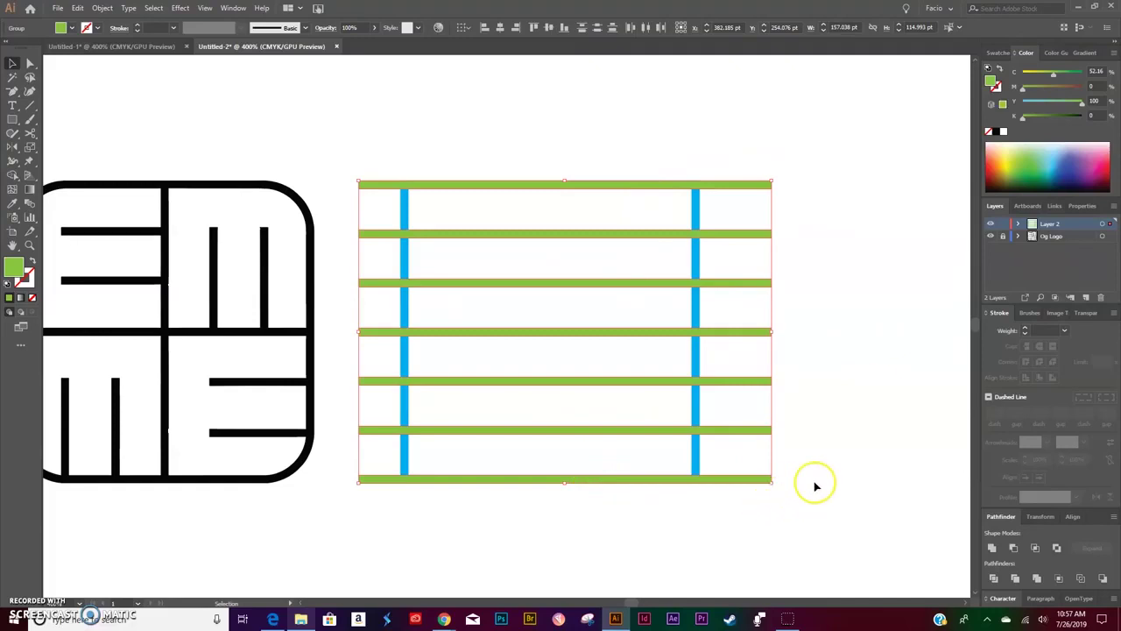
Hide the group of horizontal bars and draw a 3 pt vertical line right of the square
{"action": "left_click", "coordinate": [1017, 225]}
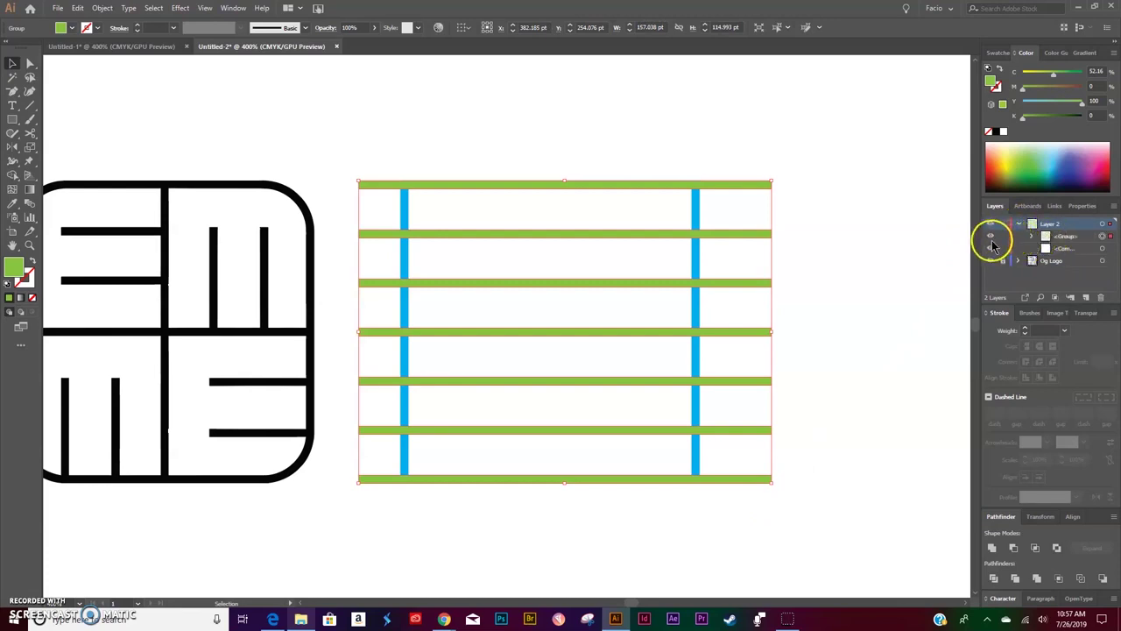
{"action": "left_click", "coordinate": [991, 236]}
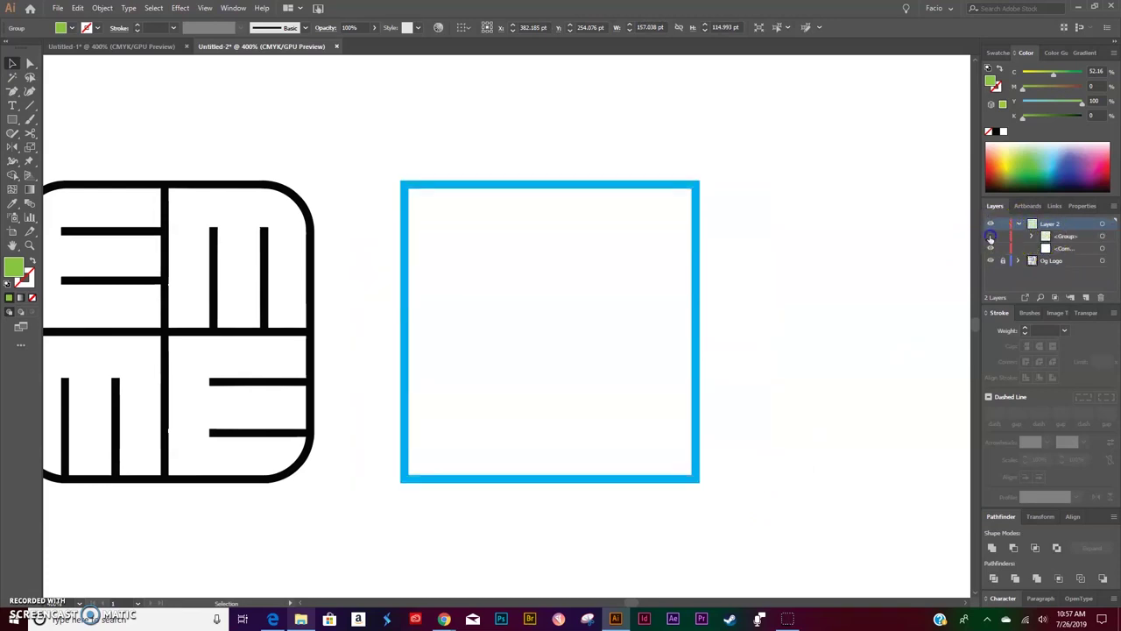
{"action": "left_click", "coordinate": [29, 106]}
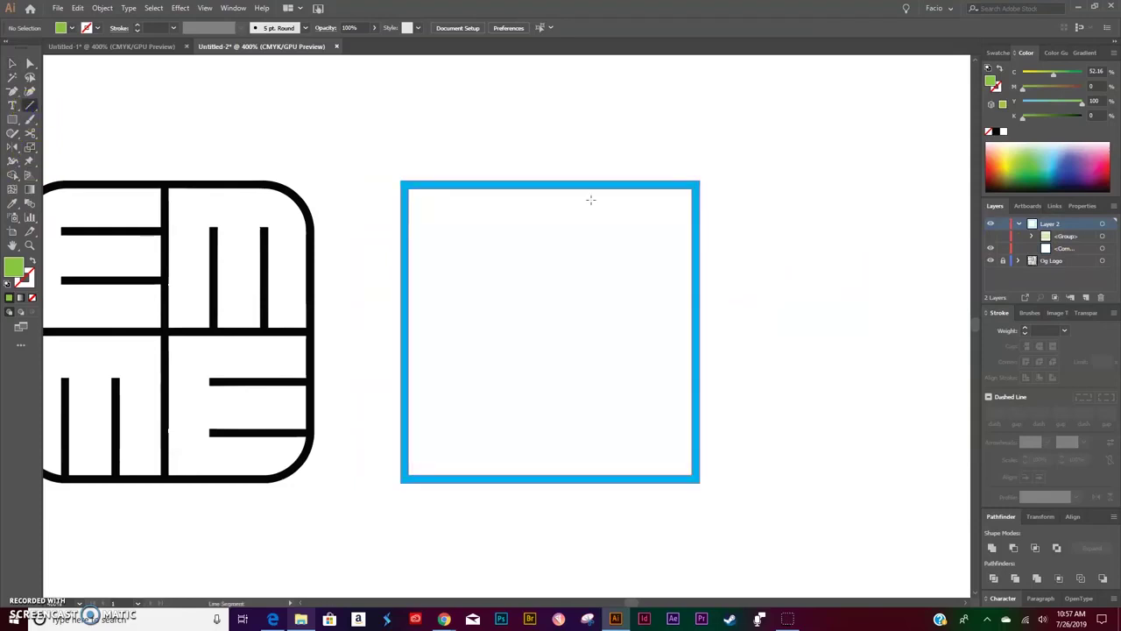
{"action": "left_click_drag", "start_coordinate": [747, 178], "coordinate": [750, 500]}
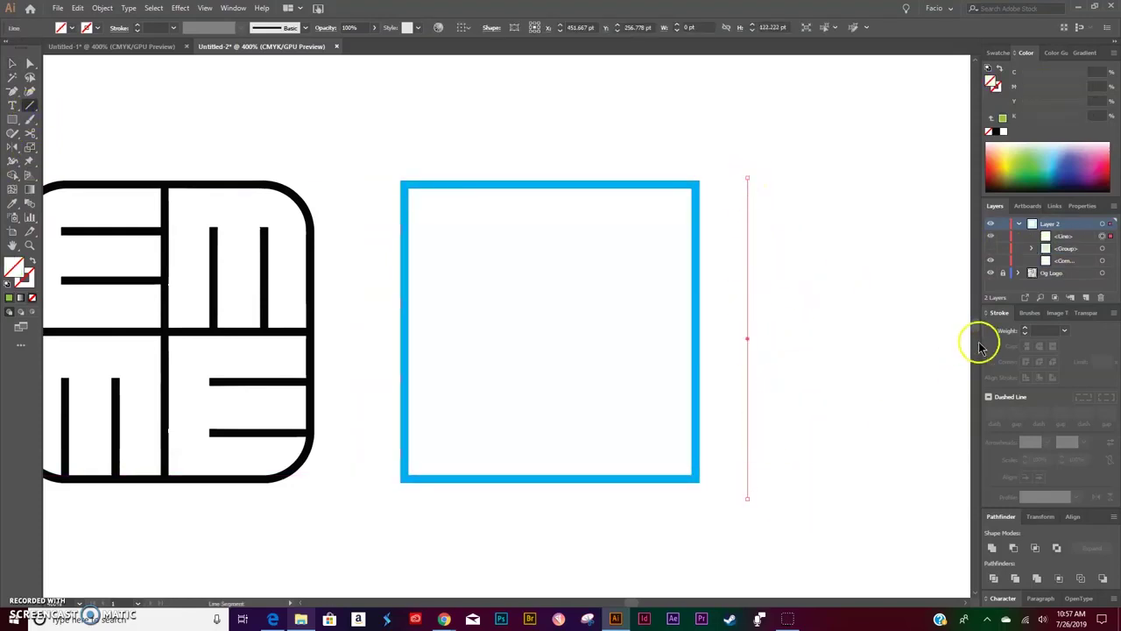
{"action": "type", "text": "3"}
{"action": "key", "text": "Return"}
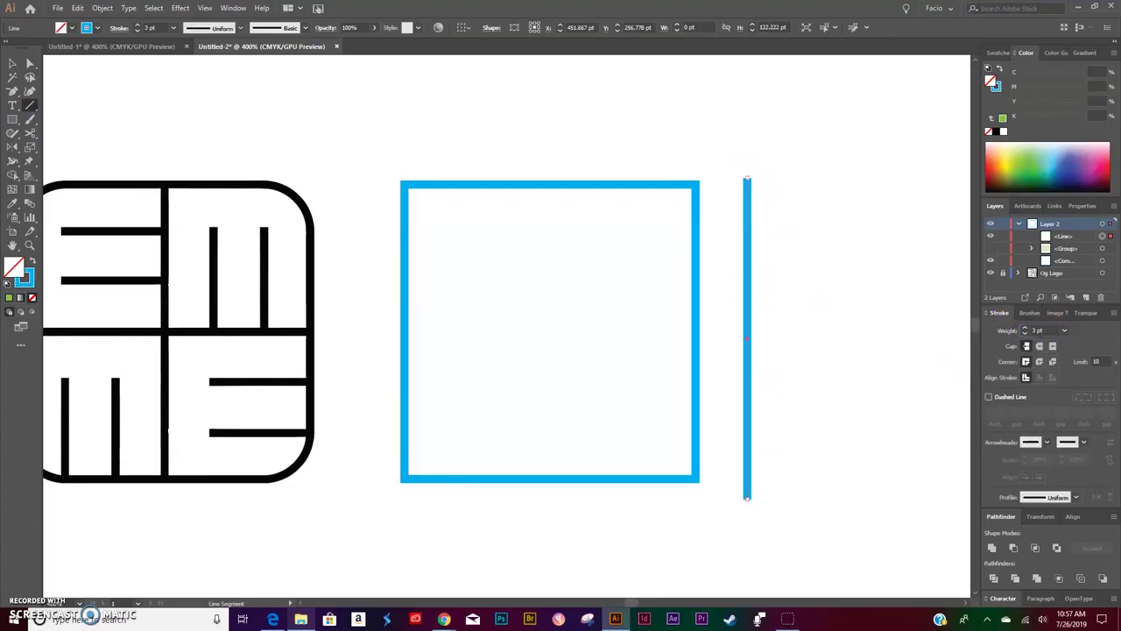
Expand the vertical line into a filled bar and recolour it blue-purple
{"action": "key", "text": "v"}
{"action": "left_click", "coordinate": [128, 8]}
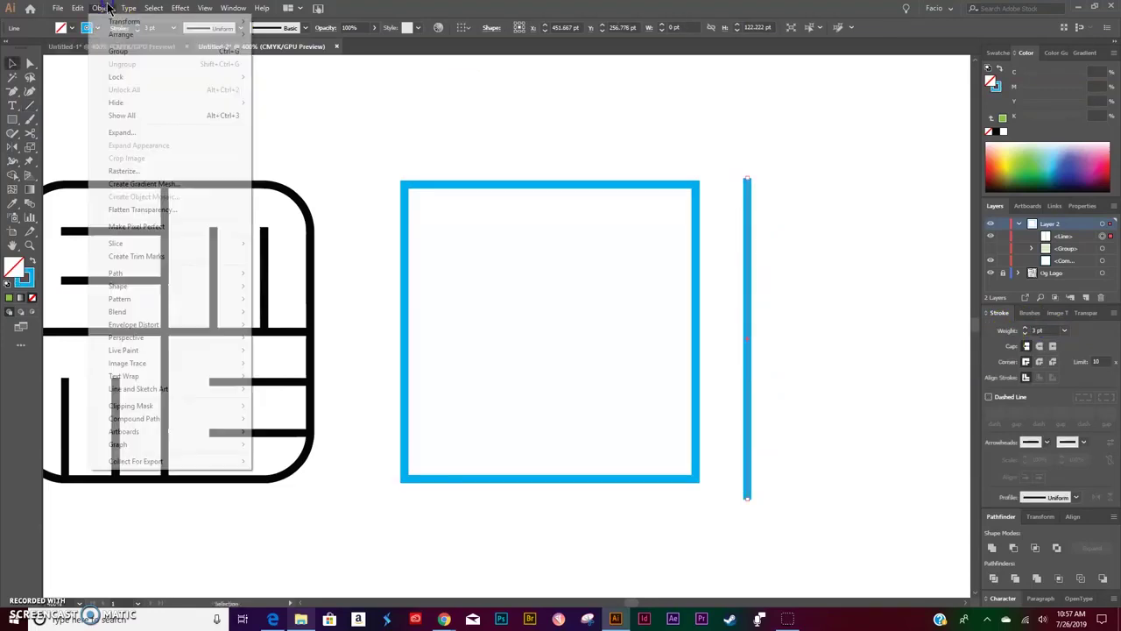
{"action": "mouse_move", "coordinate": [103, 8]}
{"action": "left_click", "coordinate": [128, 130]}
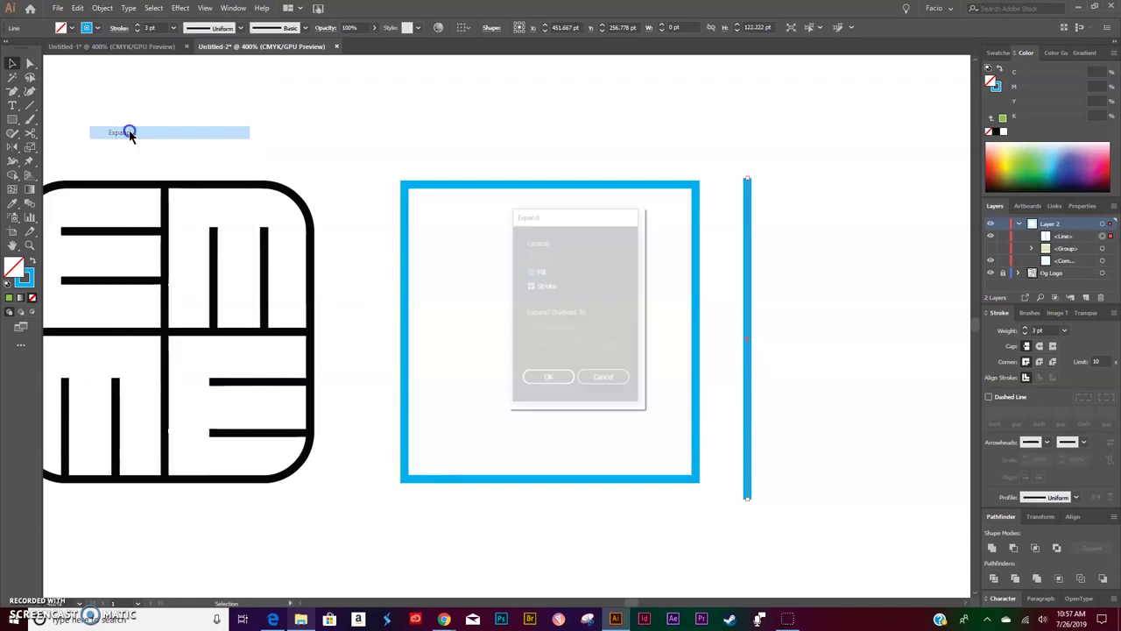
{"action": "left_click", "coordinate": [539, 380]}
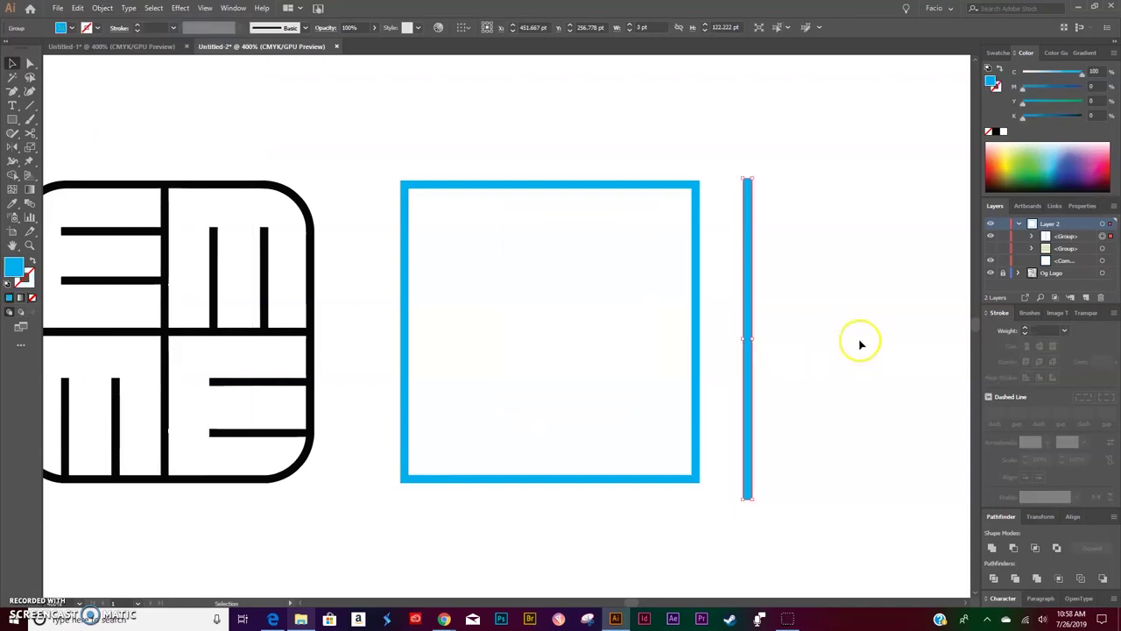
{"action": "left_click", "coordinate": [861, 344]}
{"action": "left_click", "coordinate": [749, 300]}
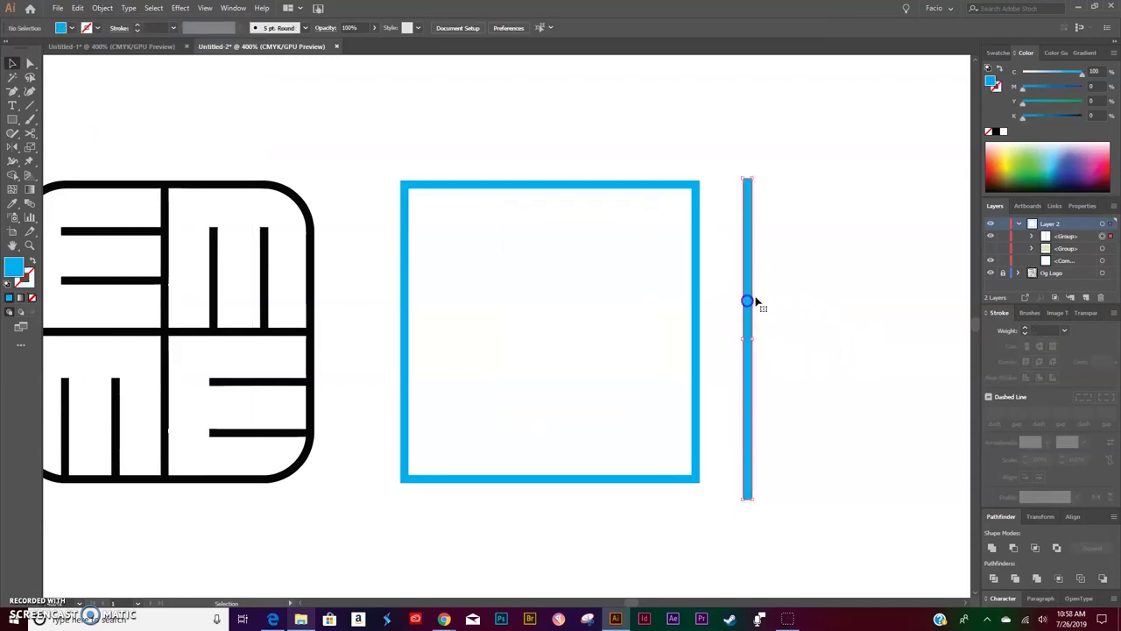
{"action": "left_click", "coordinate": [1070, 162]}
Move the blue-purple bar onto the square's left edge with Horizontal Align Left
{"action": "left_click", "coordinate": [914, 306]}
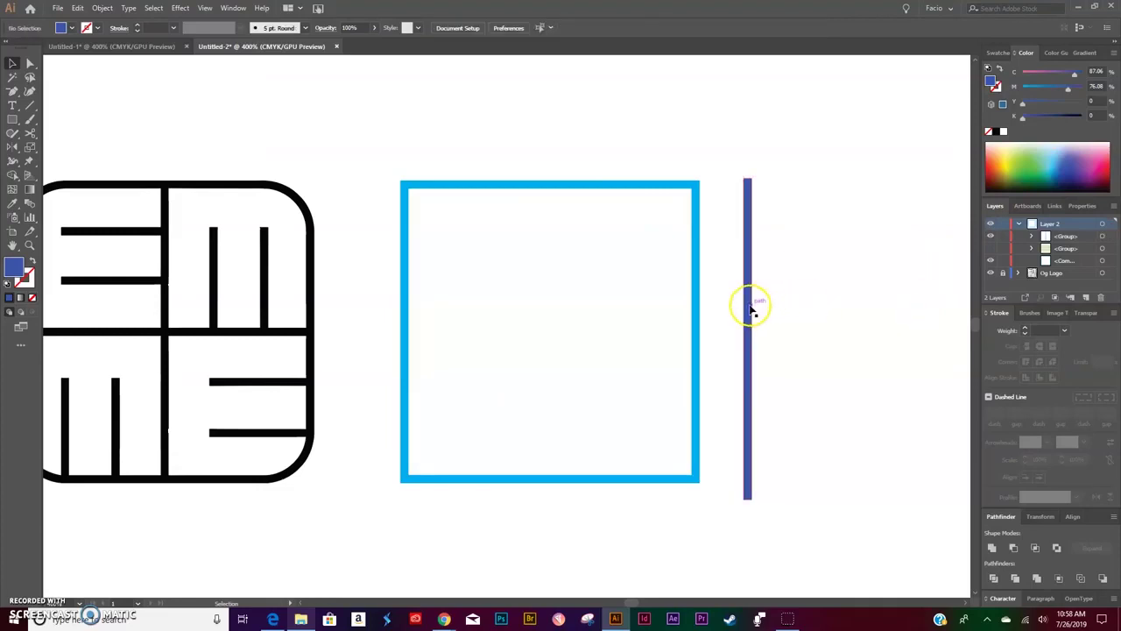
{"action": "left_click_drag", "start_coordinate": [751, 309], "coordinate": [407, 305]}
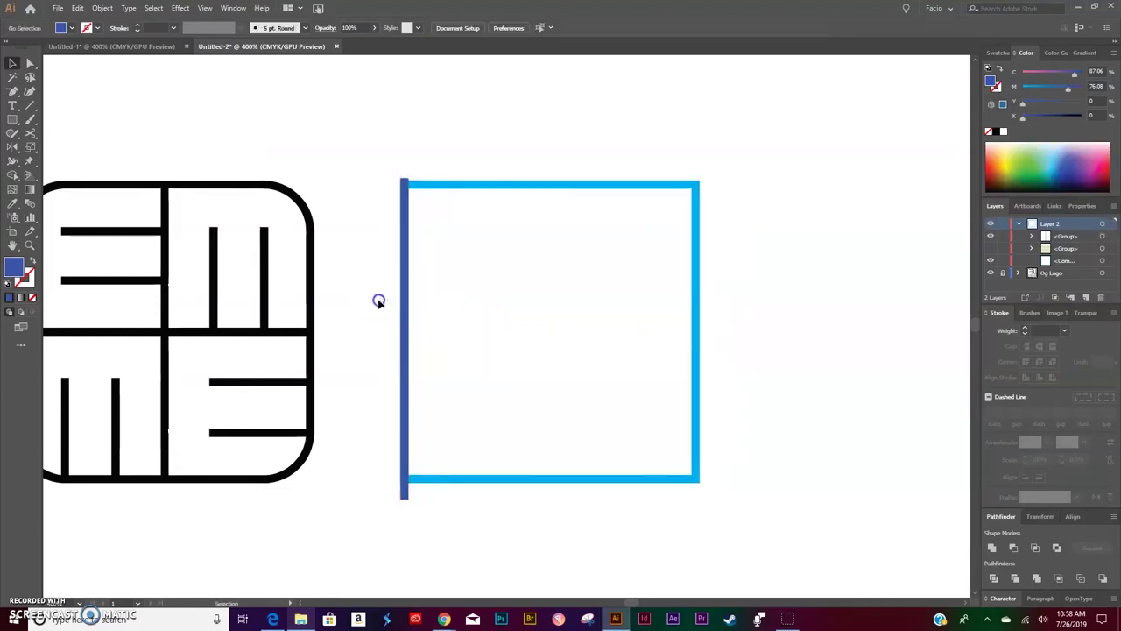
{"action": "left_click", "coordinate": [446, 277], "text": "shift"}
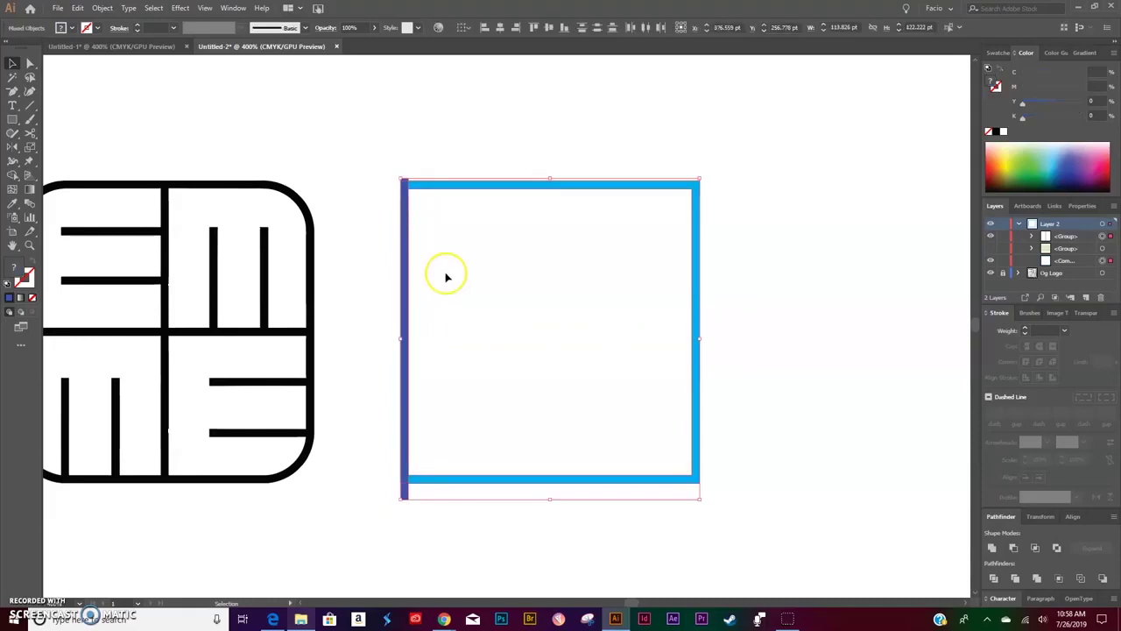
{"action": "left_click", "coordinate": [485, 28]}
{"action": "left_click", "coordinate": [480, 121]}
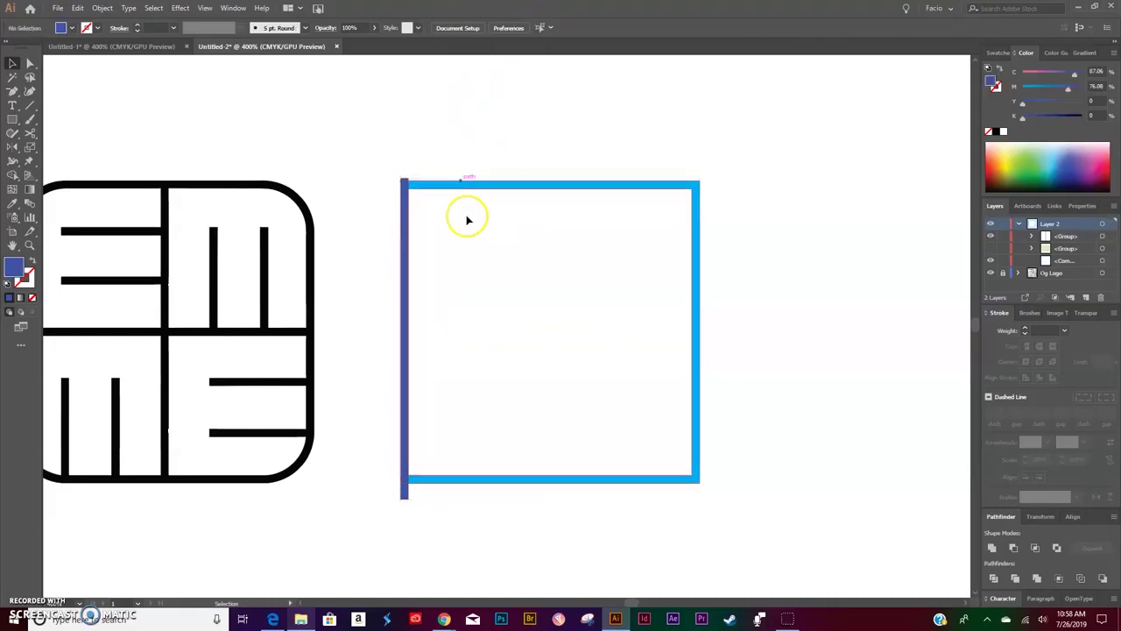
Copy the vertical bar to the right edge and further copies across the square
{"action": "left_click_drag", "start_coordinate": [406, 258], "coordinate": [663, 308]}
{"action": "left_click", "coordinate": [753, 247]}
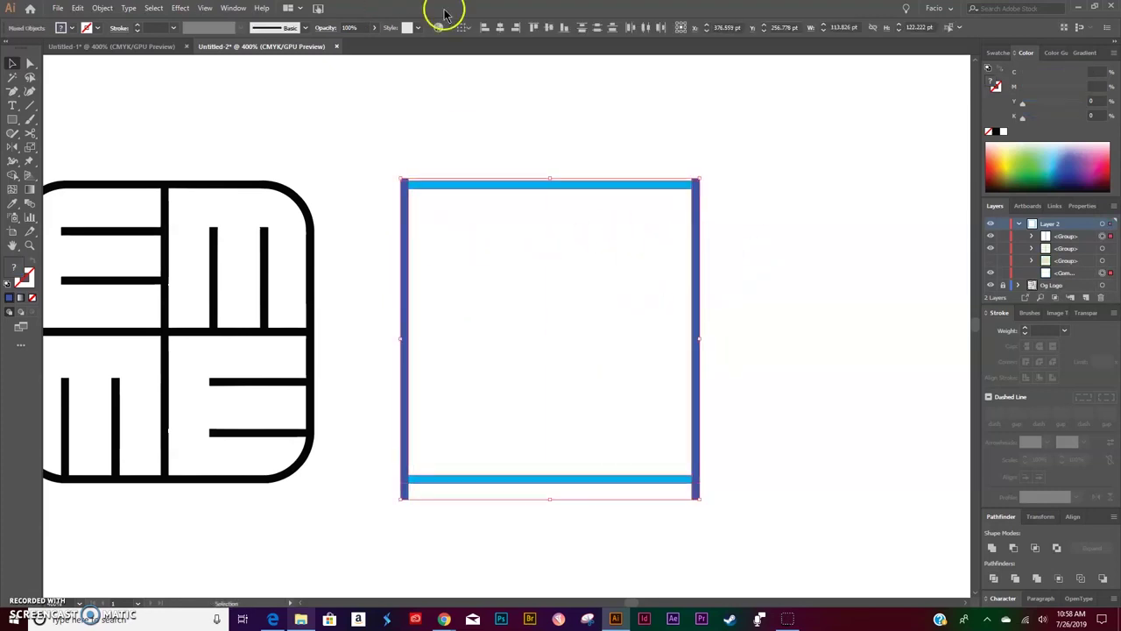
{"action": "left_click", "coordinate": [794, 199]}
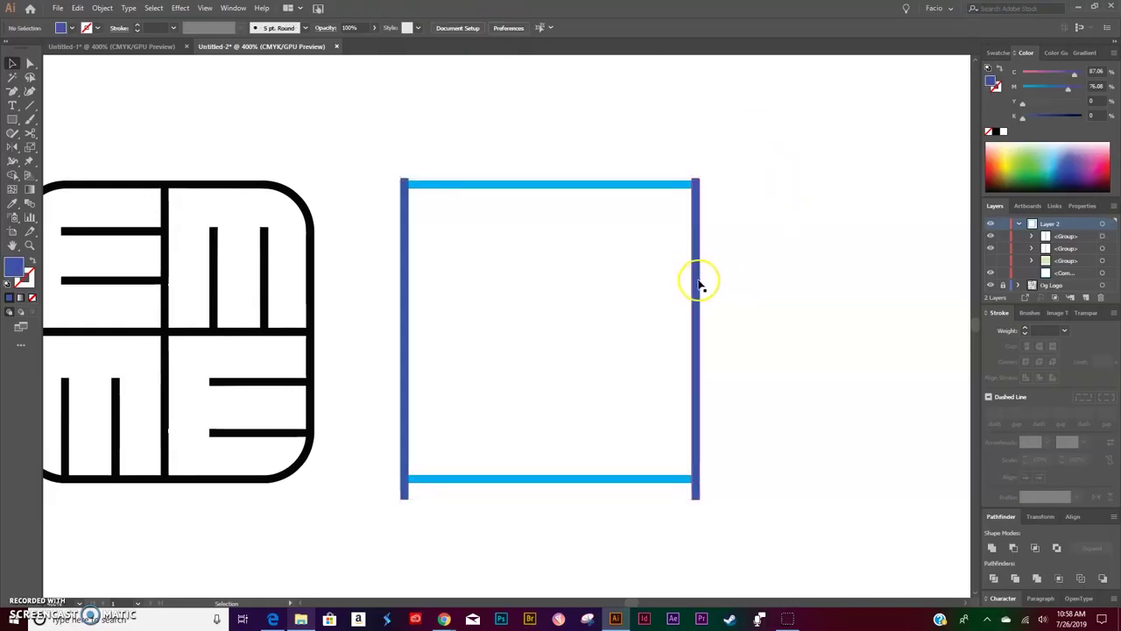
{"action": "left_click", "coordinate": [696, 282]}
{"action": "left_click_drag", "start_coordinate": [696, 282], "coordinate": [493, 302]}
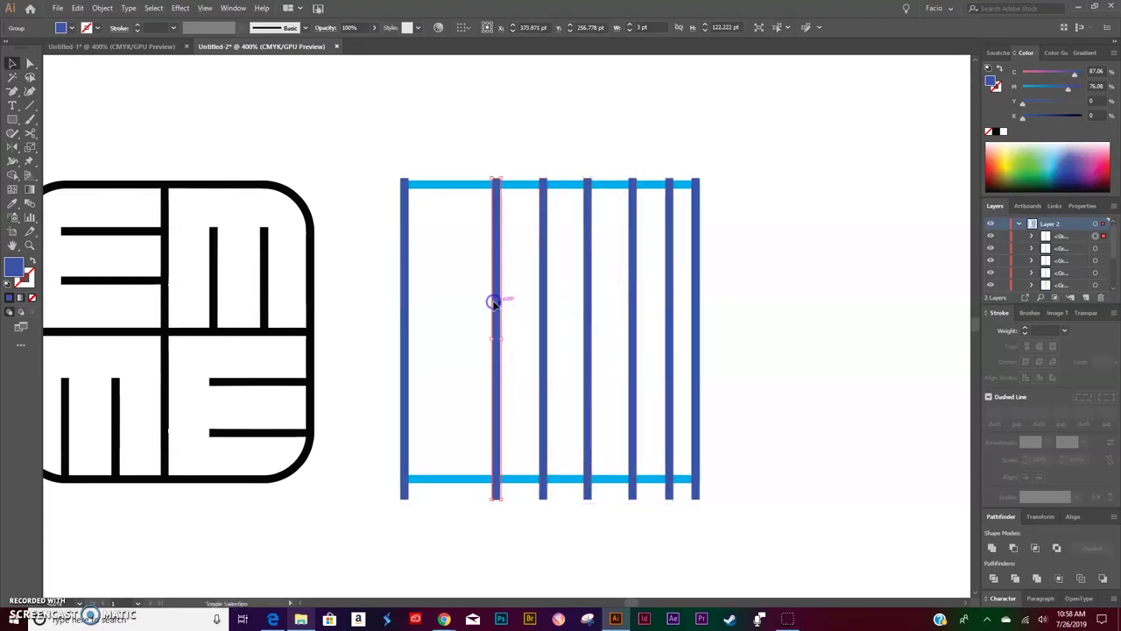
{"action": "left_click", "coordinate": [347, 305]}
{"action": "left_click", "coordinate": [405, 263]}
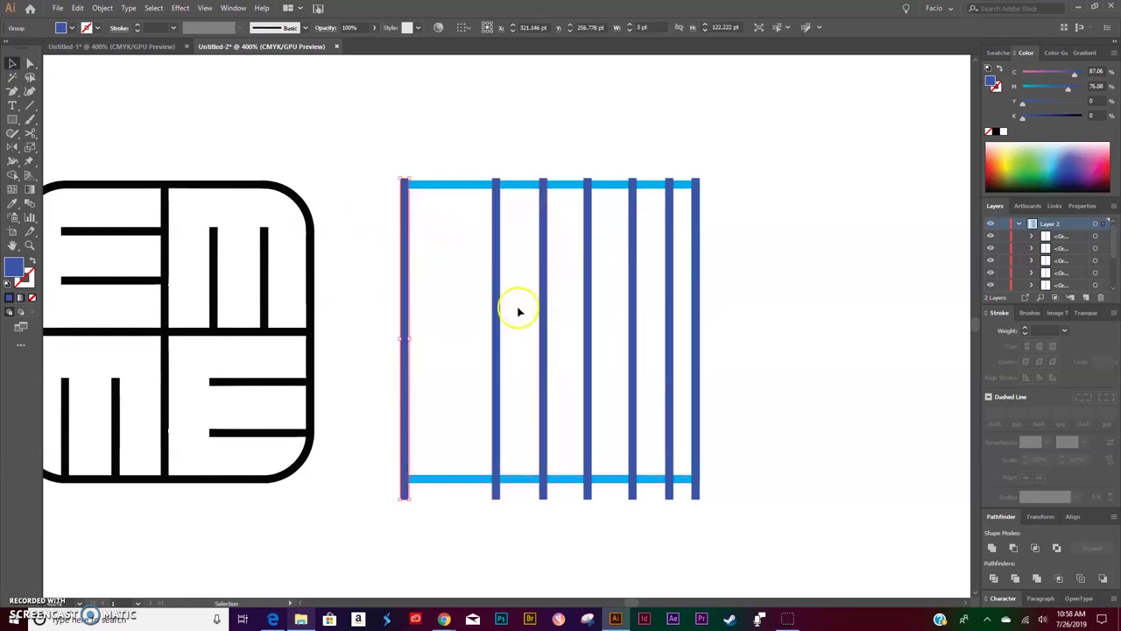
Select all seven blue vertical bars using Select > Same > Fill & Stroke
{"action": "left_click", "coordinate": [472, 289]}
{"action": "left_click", "coordinate": [496, 299]}
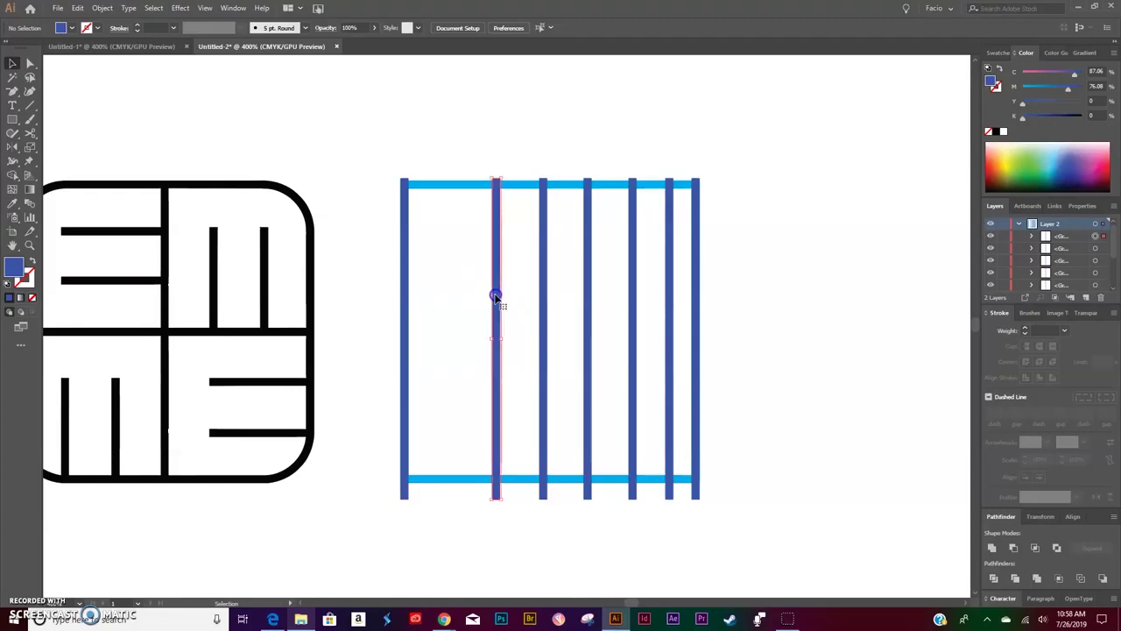
{"action": "left_click", "coordinate": [153, 9]}
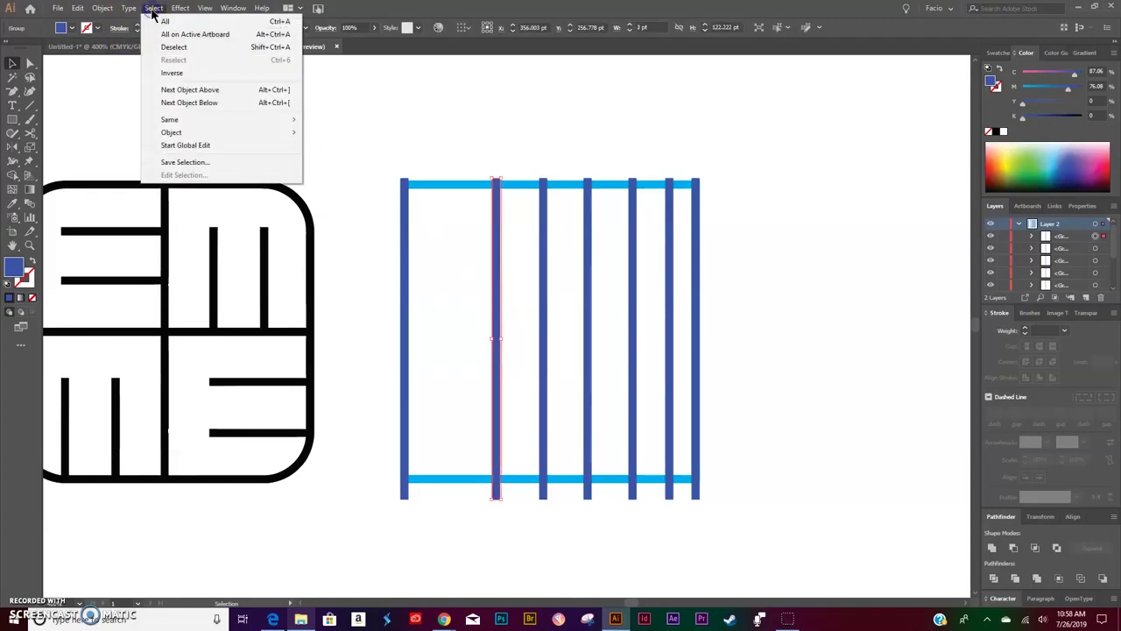
{"action": "mouse_move", "coordinate": [283, 120]}
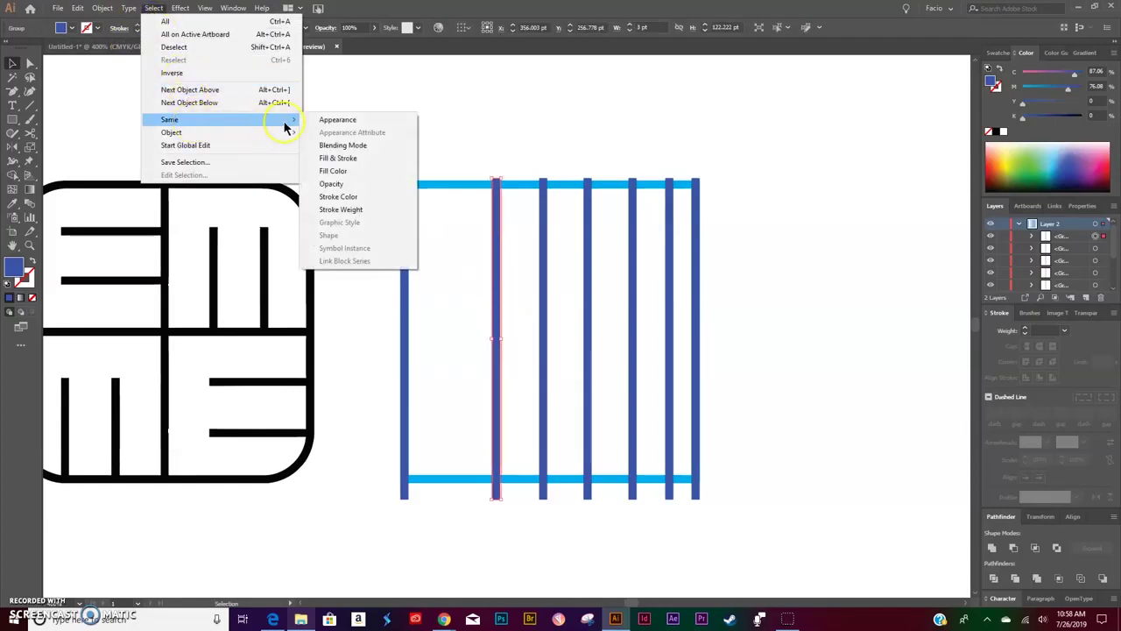
{"action": "left_click", "coordinate": [345, 167]}
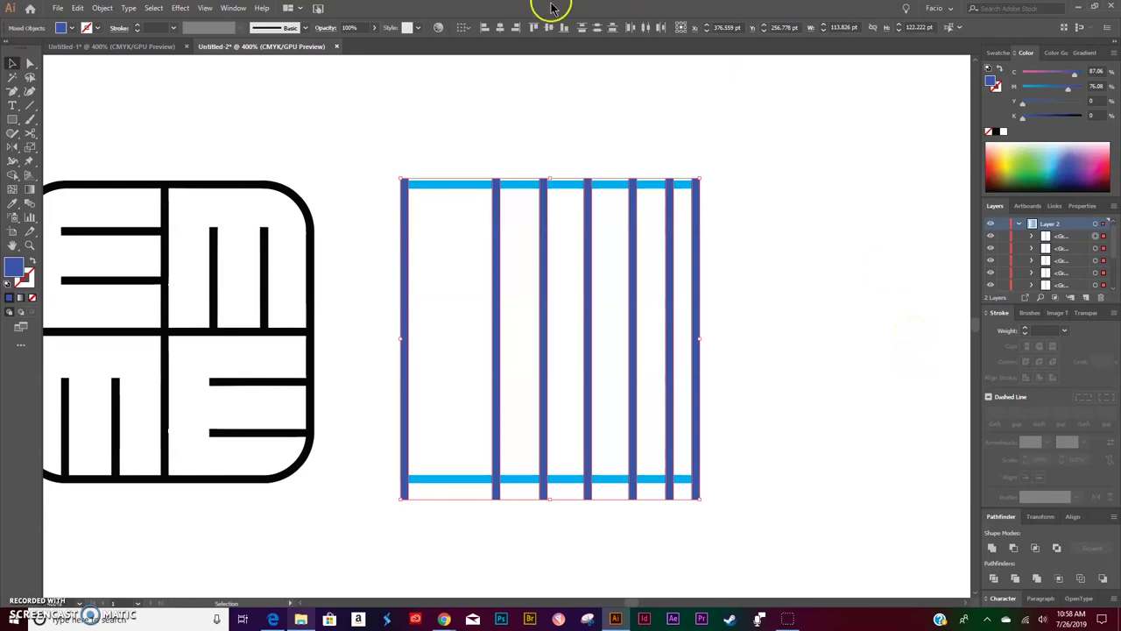
Distribute the bars by horizontal center, aligned to the selection
{"action": "left_click", "coordinate": [464, 28]}
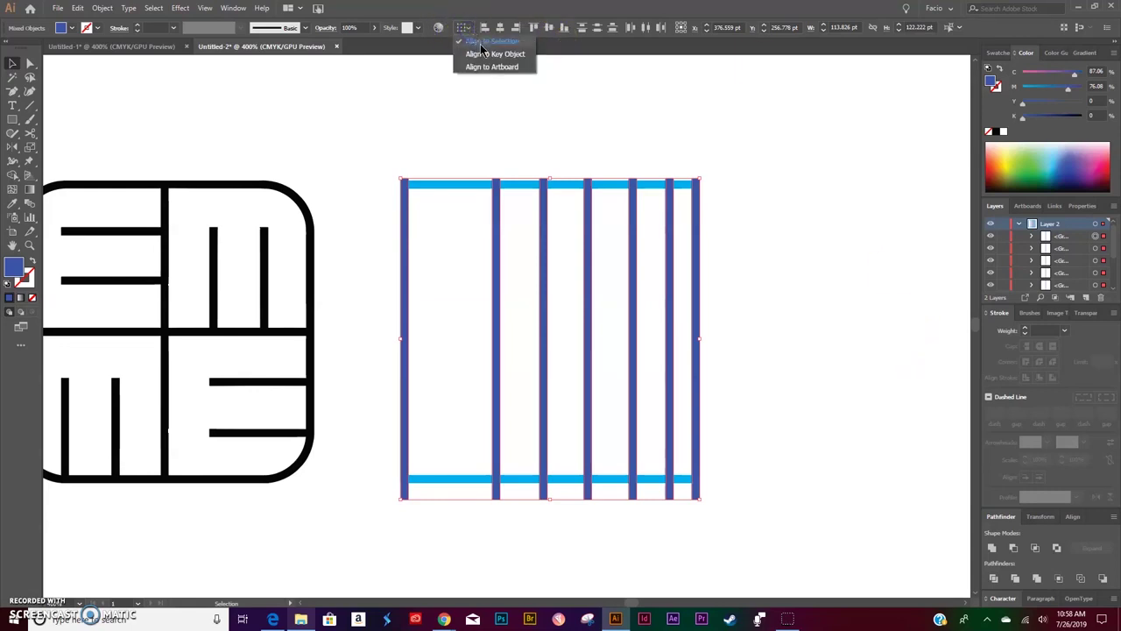
{"action": "left_click", "coordinate": [480, 42]}
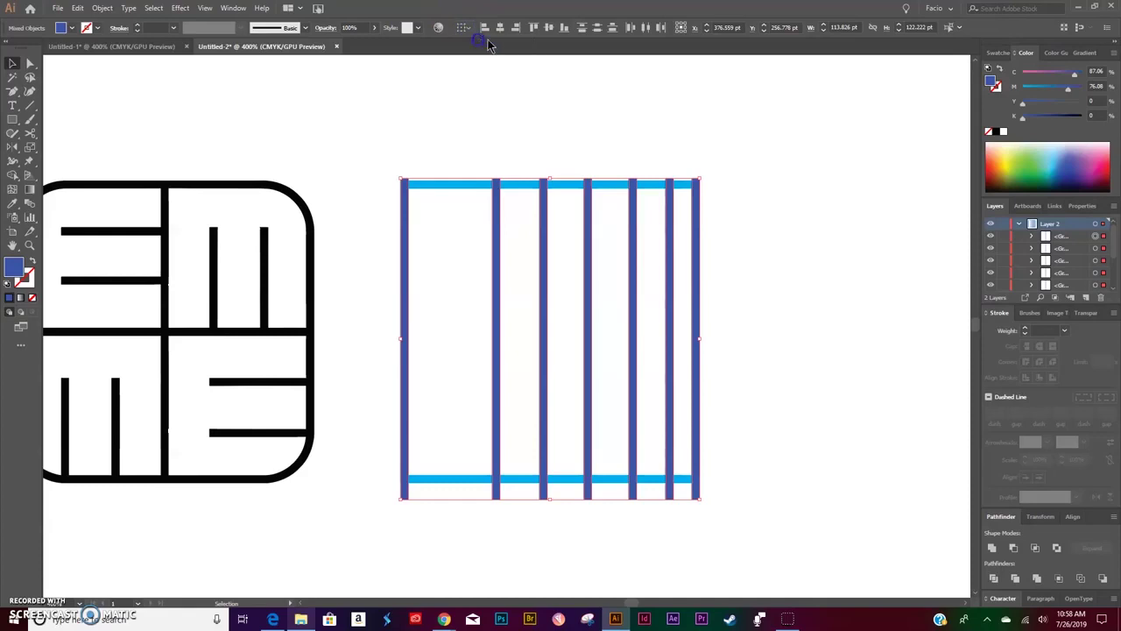
{"action": "left_click", "coordinate": [645, 28]}
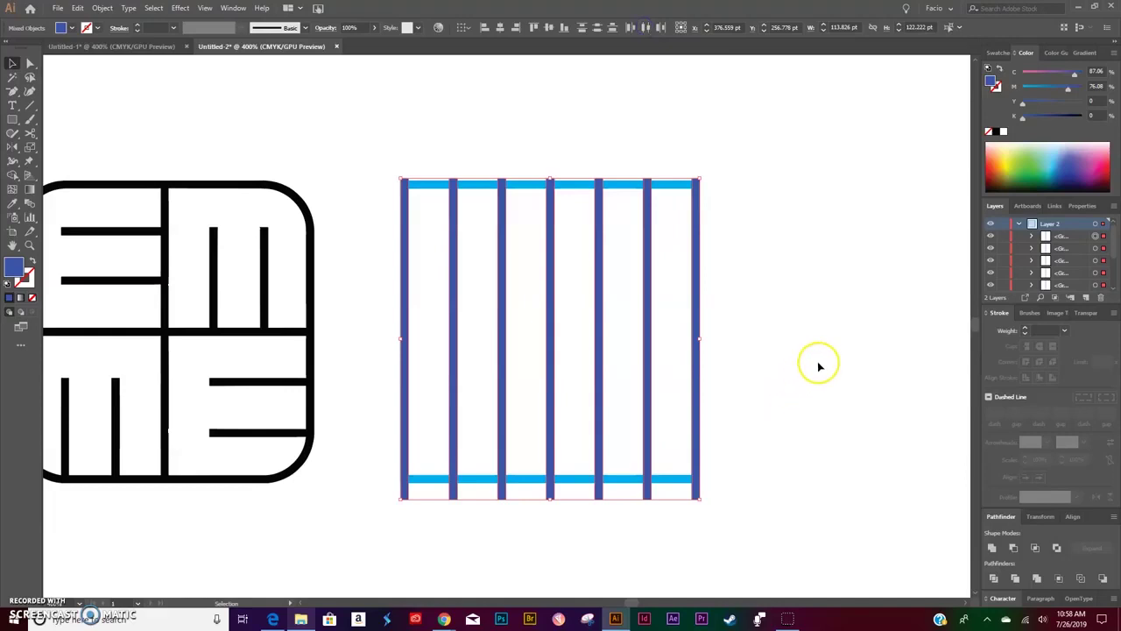
{"action": "key", "text": "a"}
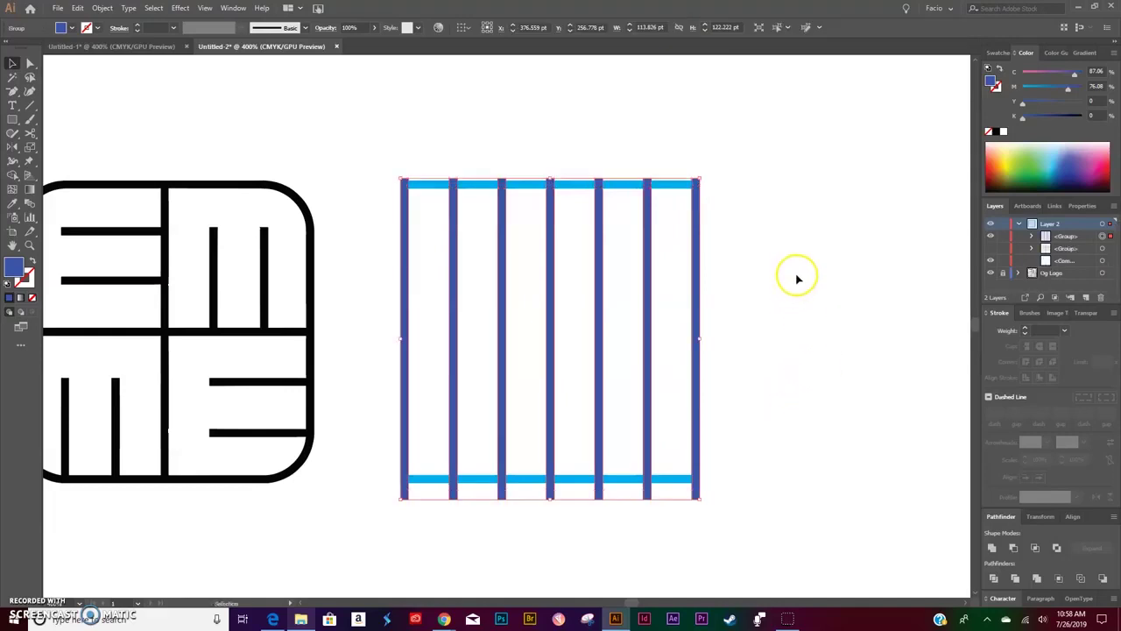
Show the green horizontal bars and move the blue frame compound path to the top of Layer 2
{"action": "left_click", "coordinate": [991, 248]}
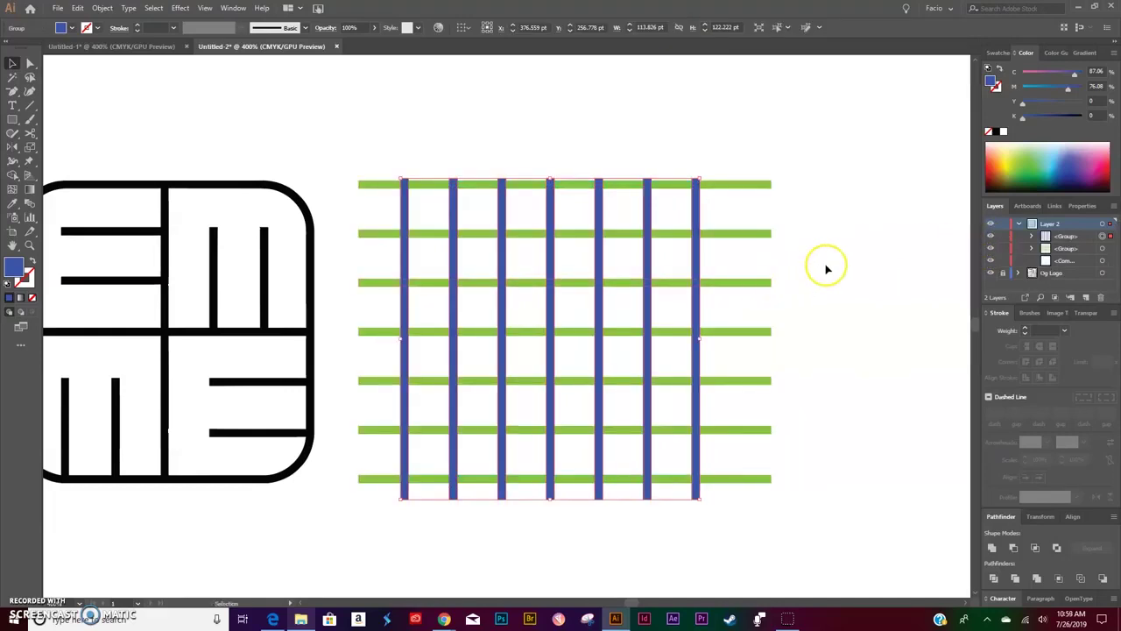
{"action": "left_click", "coordinate": [859, 317]}
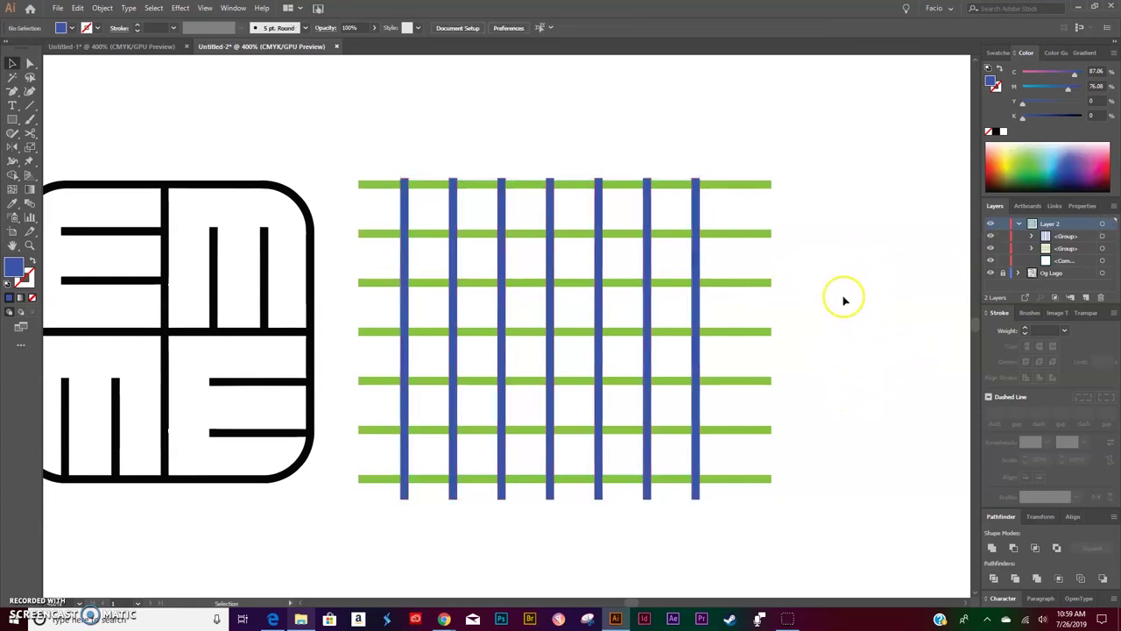
{"action": "left_click", "coordinate": [1082, 262]}
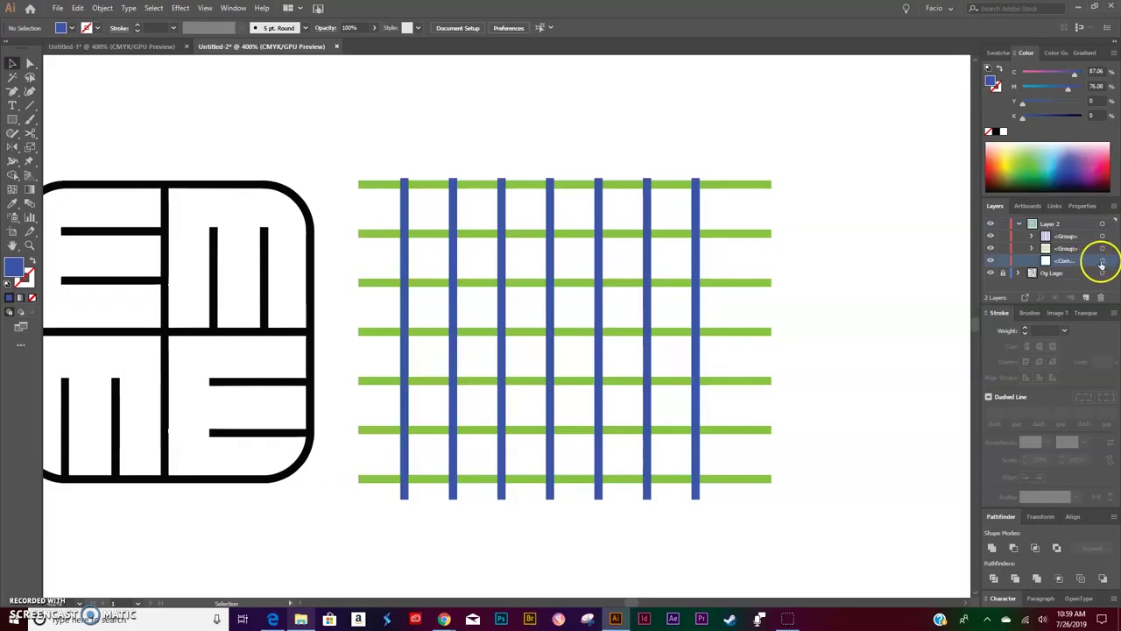
{"action": "left_click", "coordinate": [1102, 261]}
{"action": "left_click_drag", "start_coordinate": [1085, 261], "coordinate": [1084, 235]}
{"action": "left_click", "coordinate": [844, 305]}
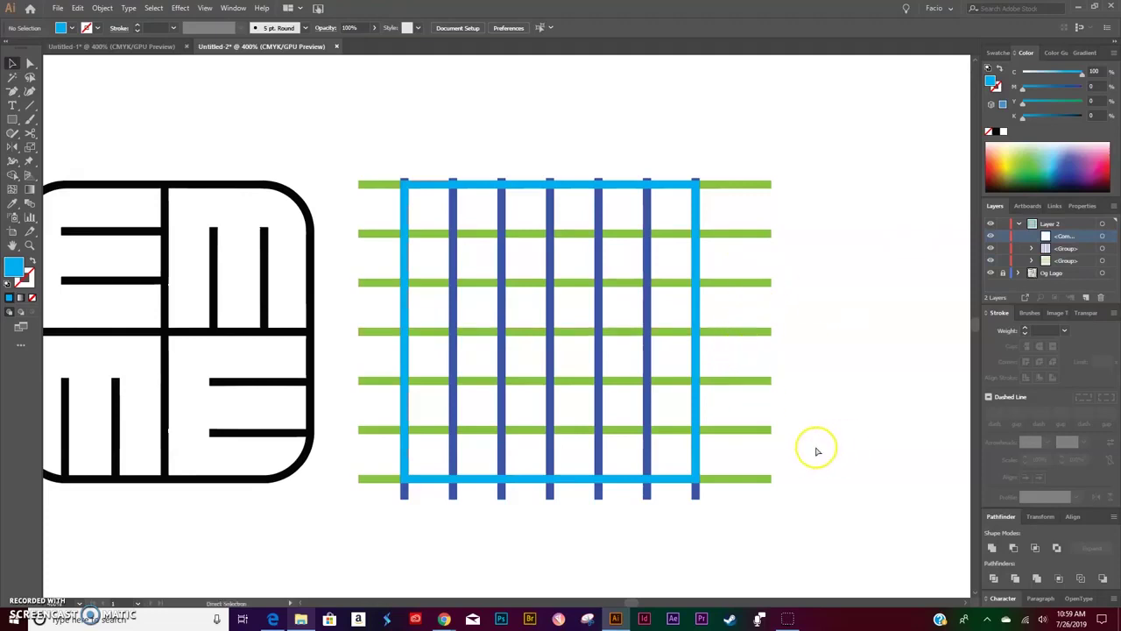
Duplicate Layer 2 as 'Layer 2 copy' and hide the original Layer 2
{"action": "scroll", "coordinate": [816, 451], "scroll_direction": "left", "scroll_amount": 2}
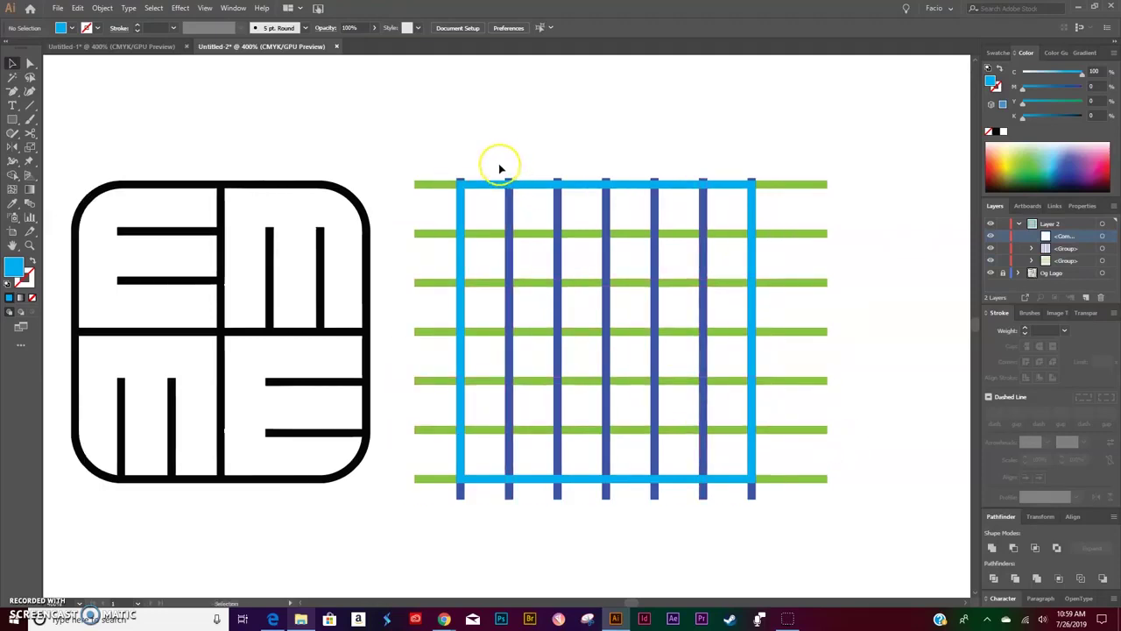
{"action": "left_click", "coordinate": [1019, 224]}
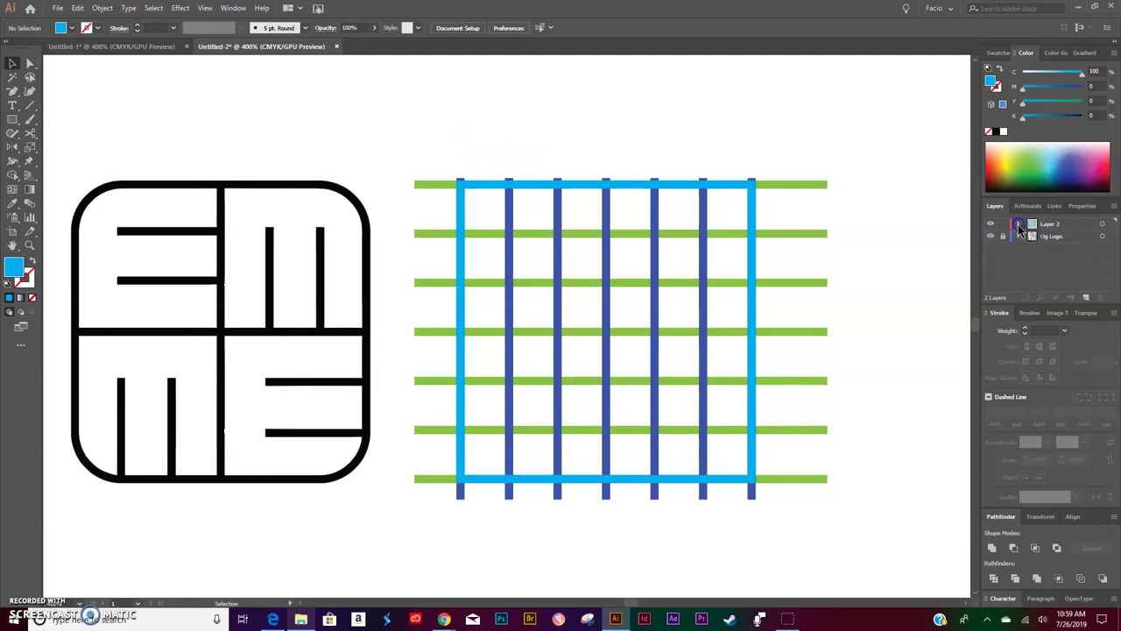
{"action": "left_click", "coordinate": [1064, 225]}
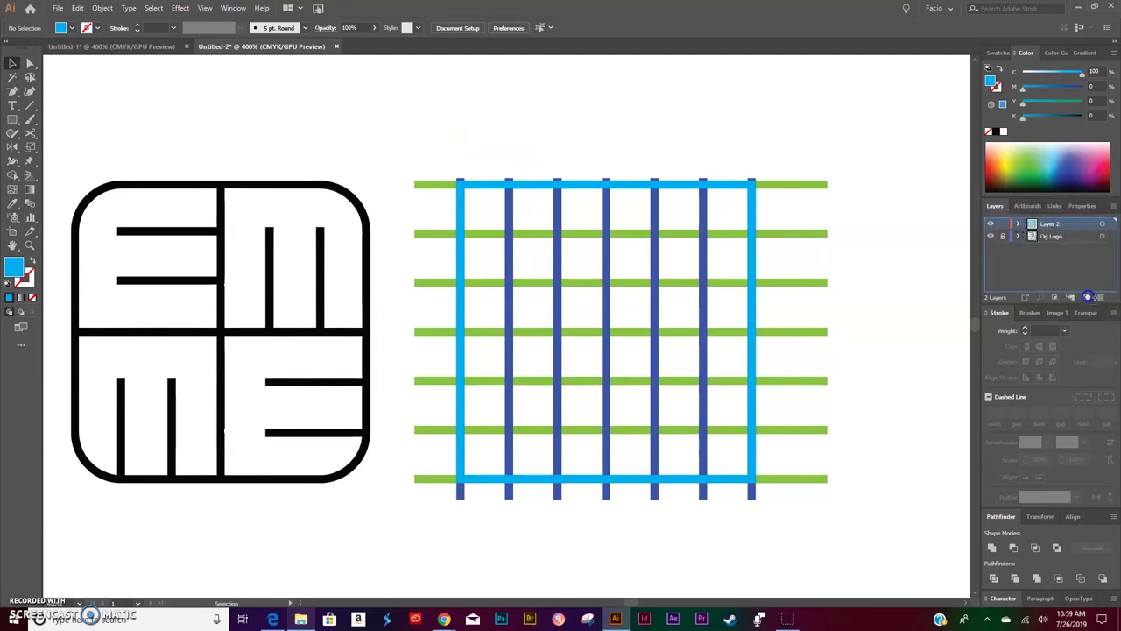
{"action": "left_click_drag", "start_coordinate": [1087, 297], "coordinate": [1087, 297]}
{"action": "left_click", "coordinate": [991, 237]}
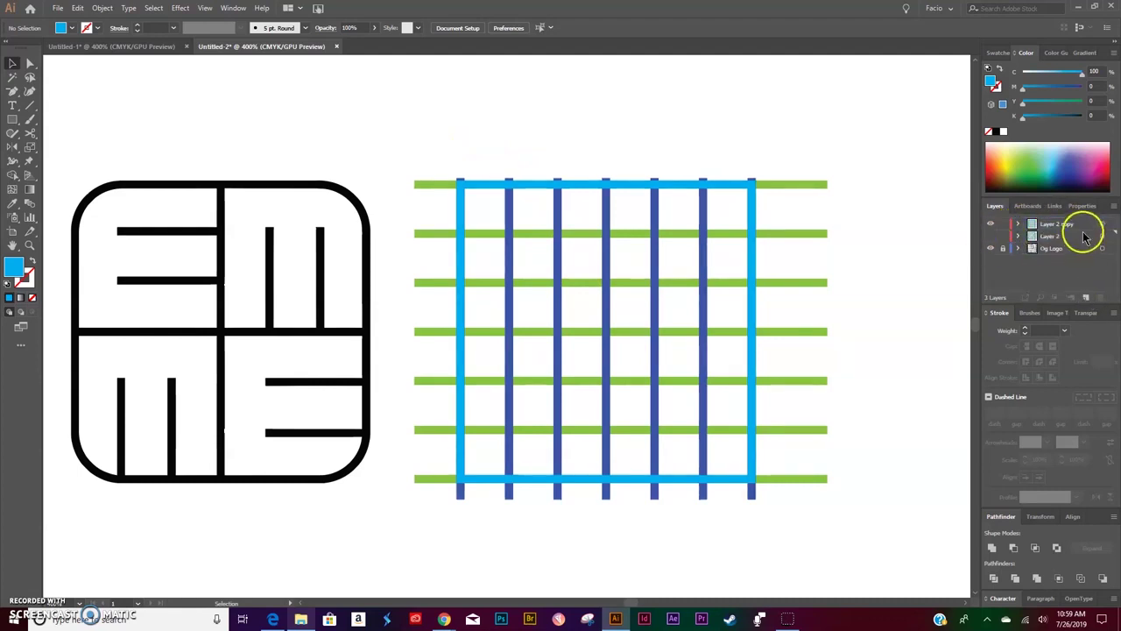
{"action": "left_click", "coordinate": [1102, 225]}
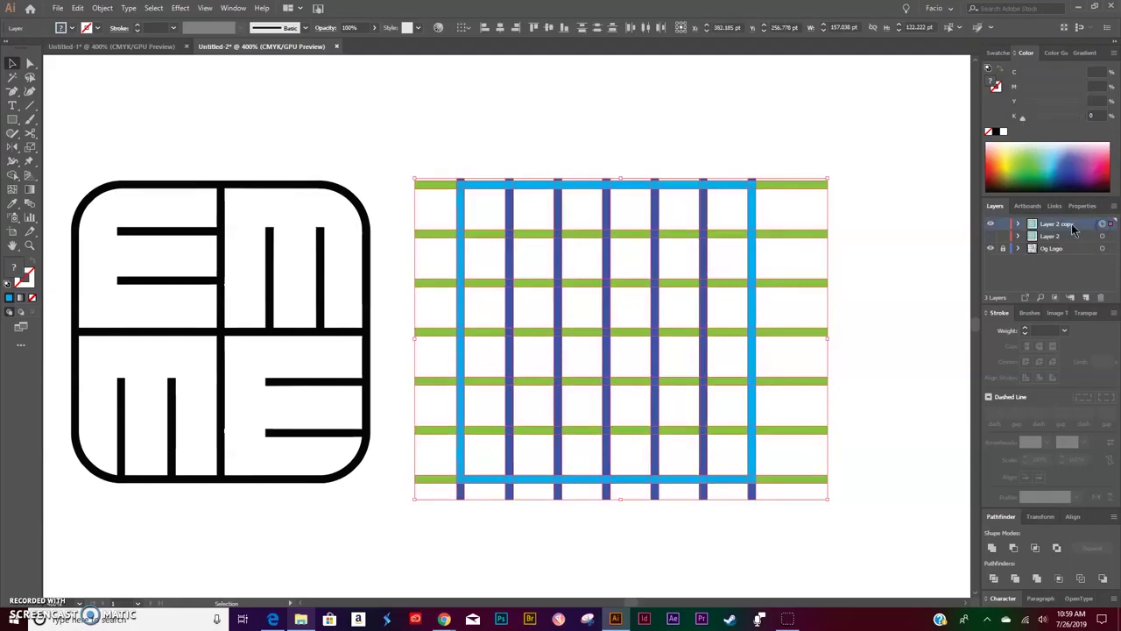
With Shape Builder, delete the bar ends protruding left, right and below the frame
{"action": "left_click", "coordinate": [13, 177]}
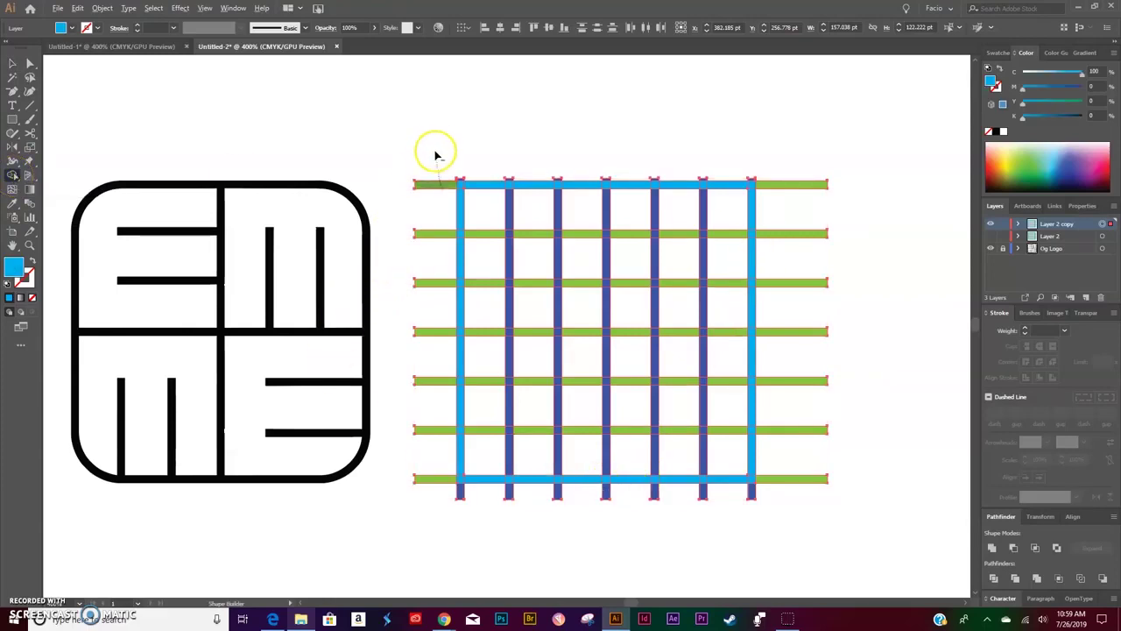
{"action": "left_click_drag", "start_coordinate": [435, 153], "coordinate": [442, 469]}
{"action": "left_click_drag", "start_coordinate": [444, 541], "coordinate": [447, 545]}
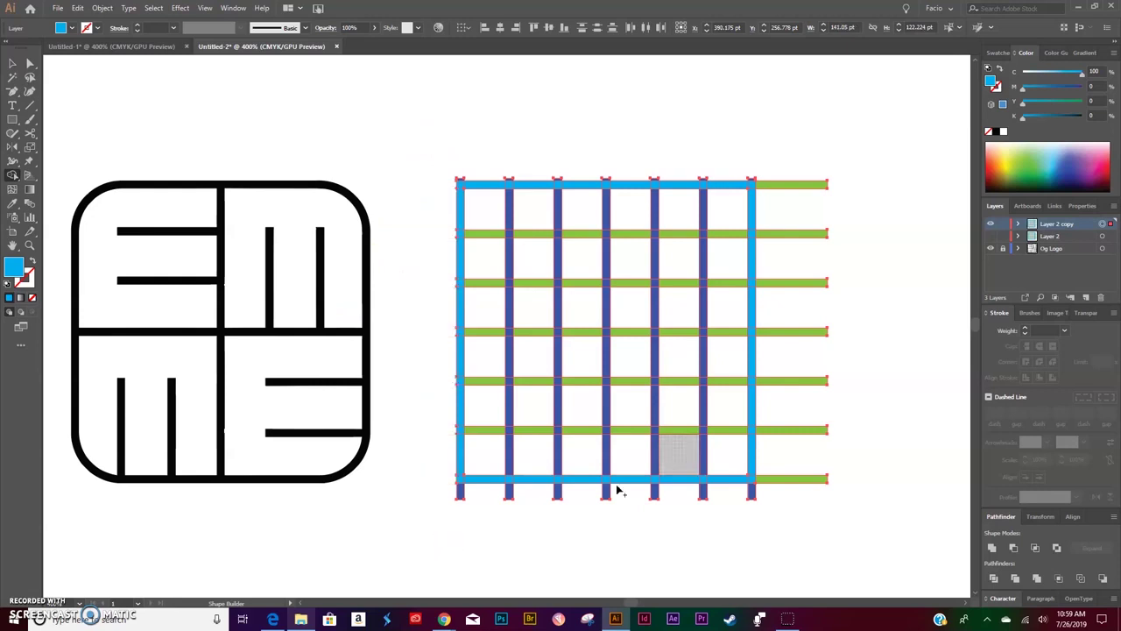
{"action": "left_click_drag", "start_coordinate": [833, 167], "coordinate": [797, 540]}
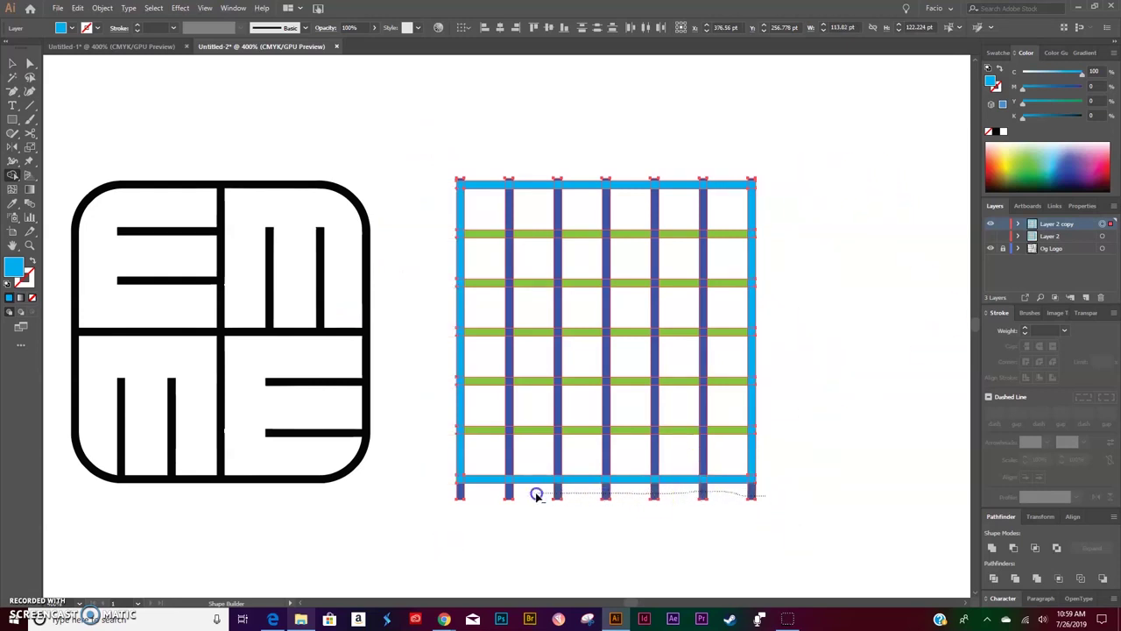
{"action": "left_click_drag", "start_coordinate": [455, 493], "coordinate": [440, 493]}
Delete the stub above the top band, merge the top band pieces, and merge the small square into the right bar
{"action": "key", "text": "z"}
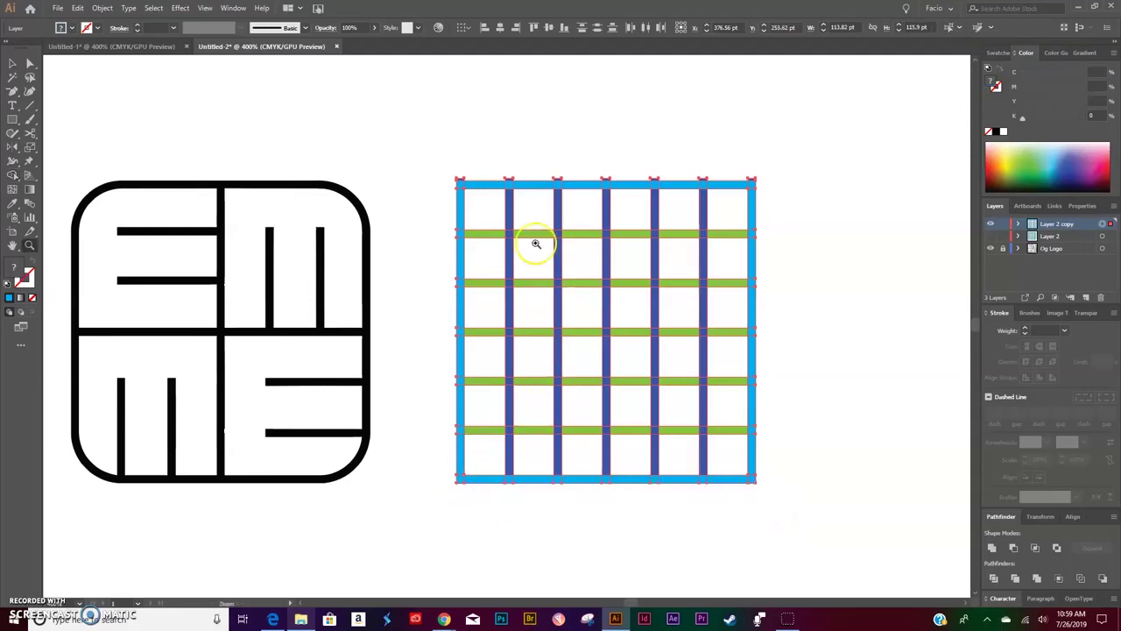
{"action": "left_click_drag", "start_coordinate": [476, 182], "coordinate": [726, 166]}
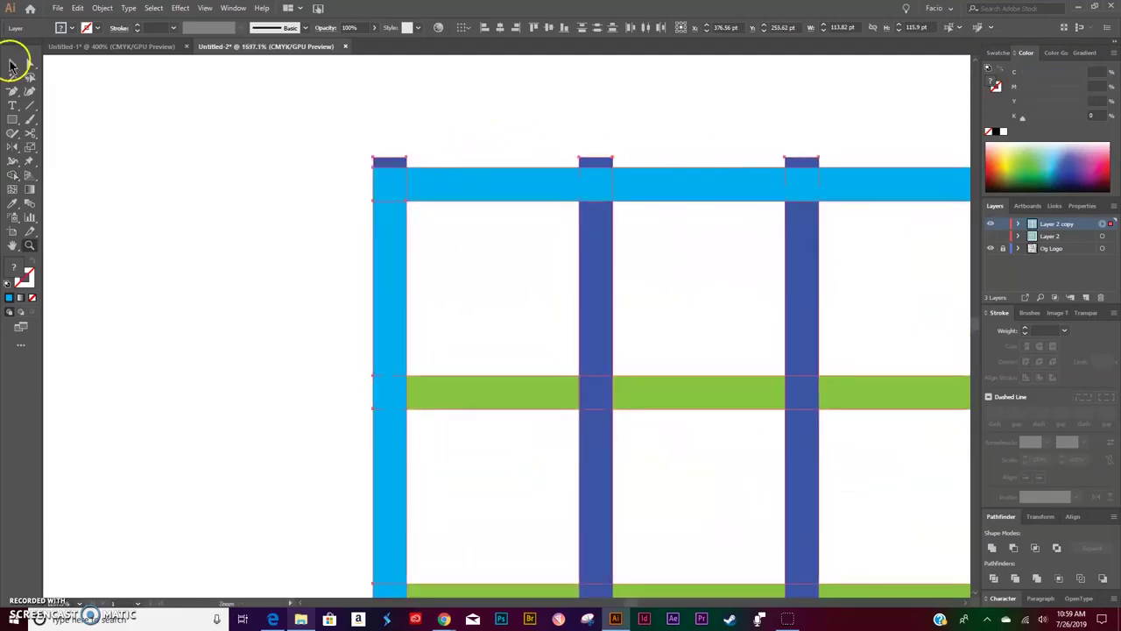
{"action": "left_click", "coordinate": [21, 180]}
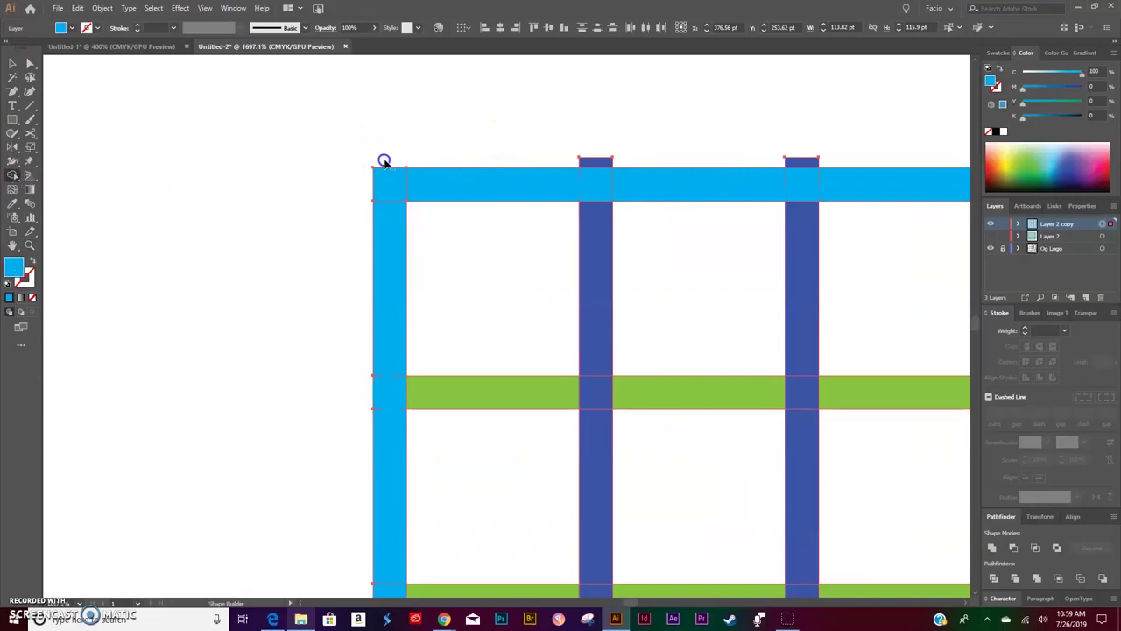
{"action": "scroll", "coordinate": [658, 167], "scroll_direction": "right", "scroll_amount": 6}
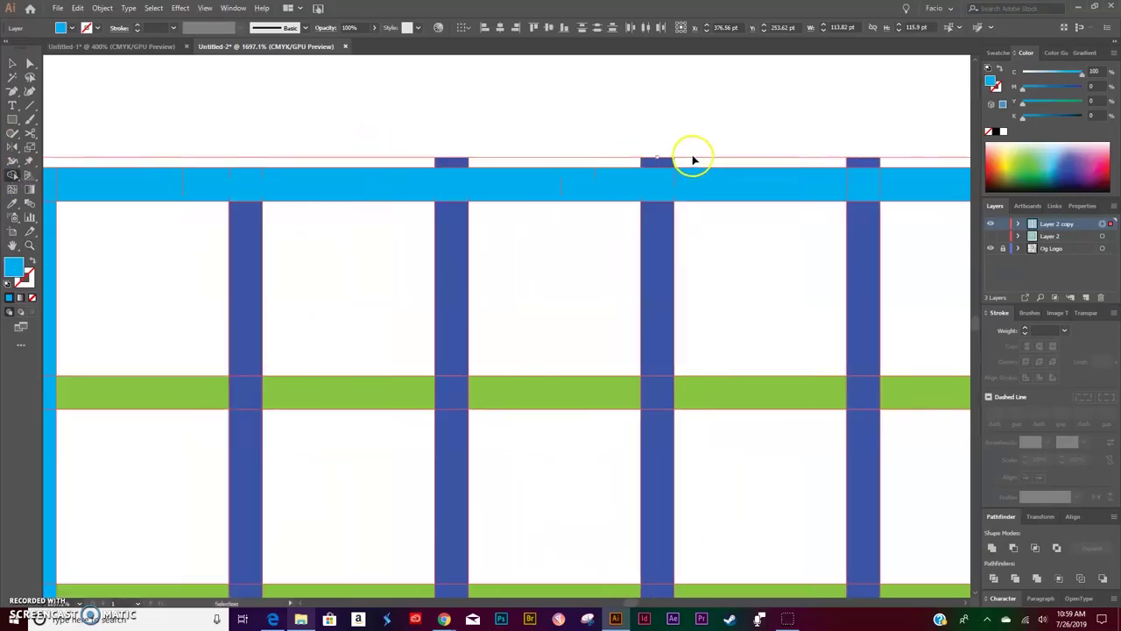
{"action": "left_click", "coordinate": [326, 162], "text": "alt"}
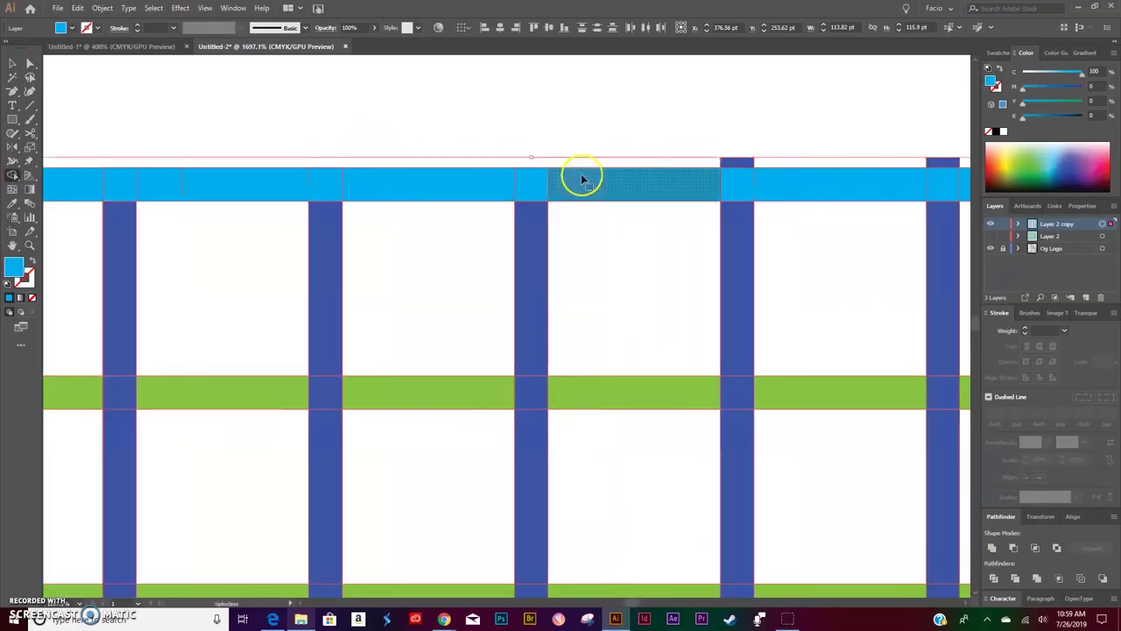
{"action": "scroll", "coordinate": [581, 175], "scroll_direction": "left", "scroll_amount": 2}
{"action": "scroll", "coordinate": [593, 184], "scroll_direction": "right", "scroll_amount": 3}
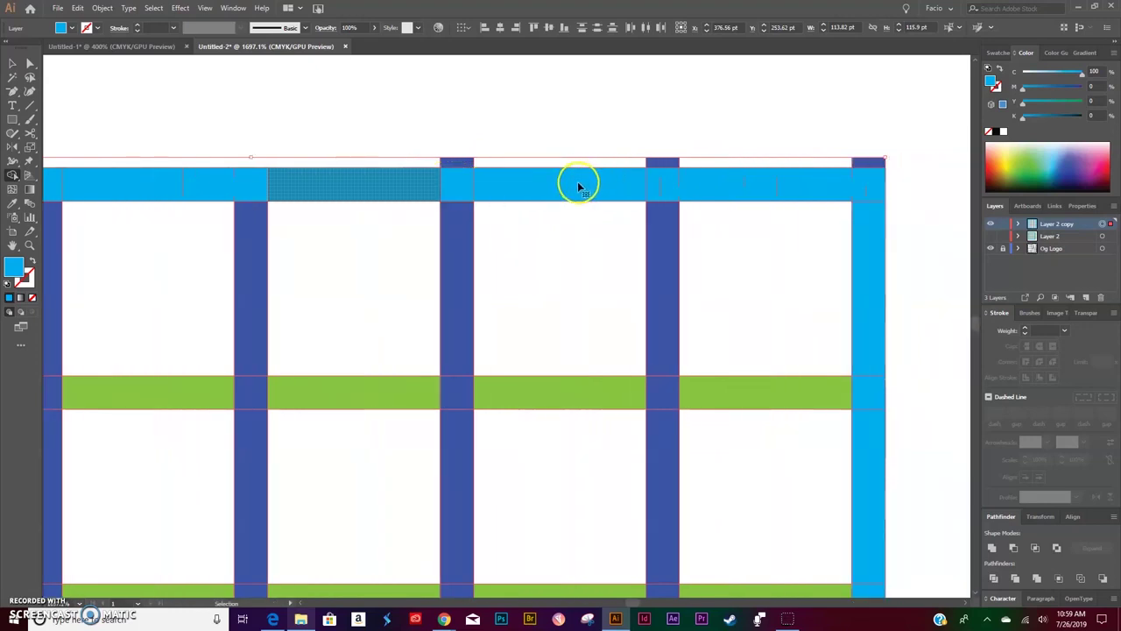
{"action": "left_click_drag", "start_coordinate": [579, 181], "coordinate": [431, 150]}
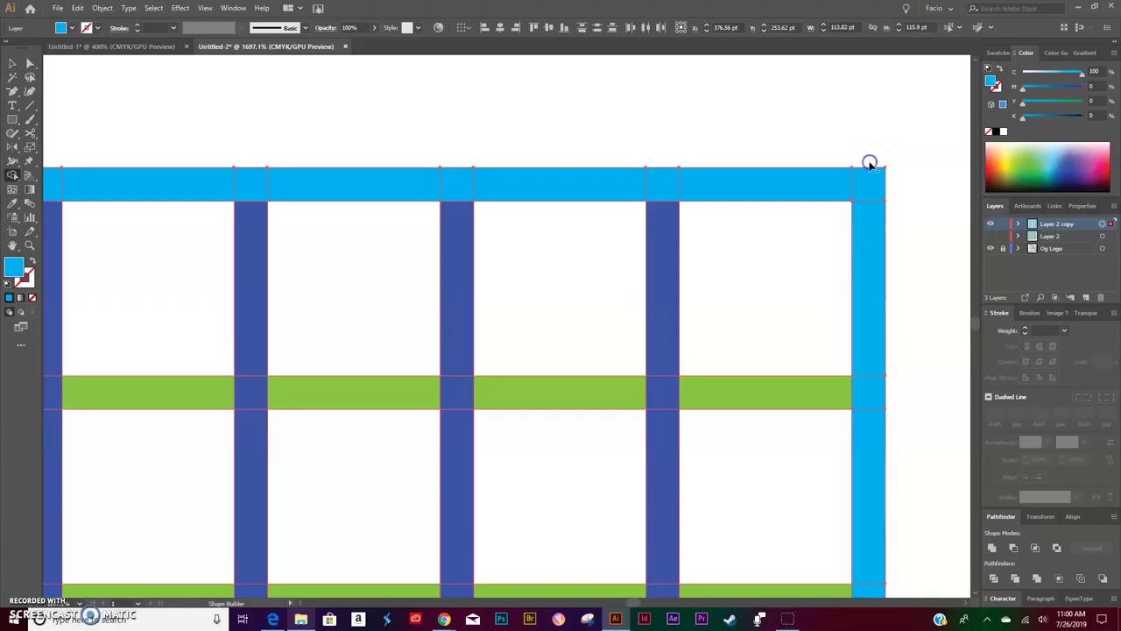
{"action": "left_click", "coordinate": [870, 163]}
Hide the grid's light-blue outer border sublayer in Layer 2 copy and select the whole grid
{"action": "key", "text": "ctrl+minus"}
{"action": "key", "text": "ctrl+minus"}
{"action": "key", "text": "ctrl+minus"}
{"action": "key", "text": "ctrl+minus"}
{"action": "key", "text": "ctrl+minus"}
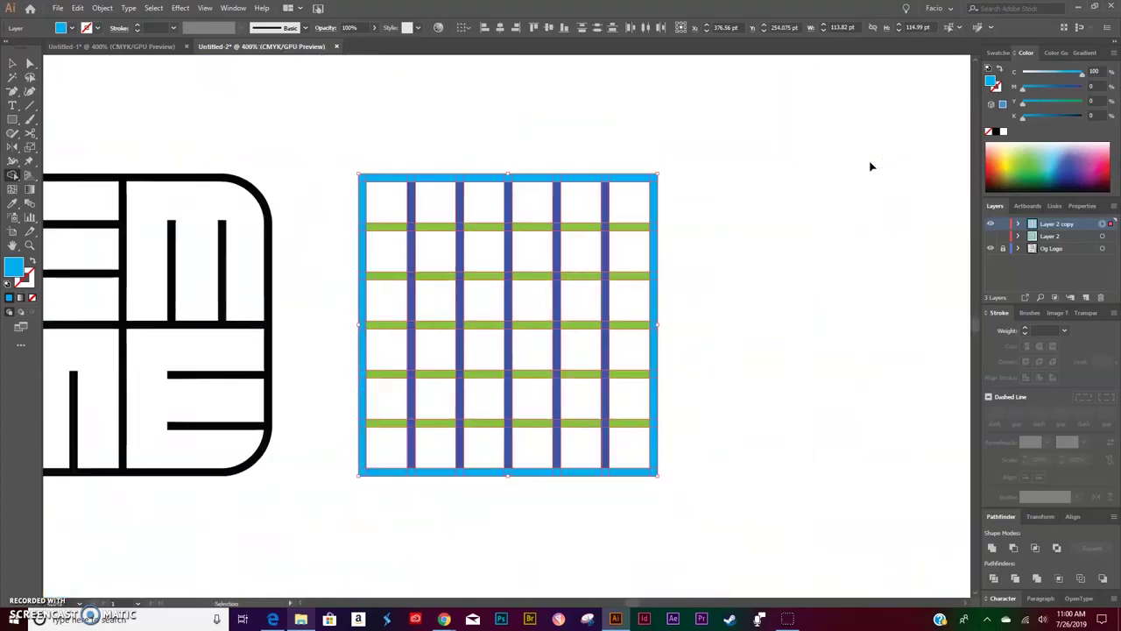
{"action": "key", "text": "v"}
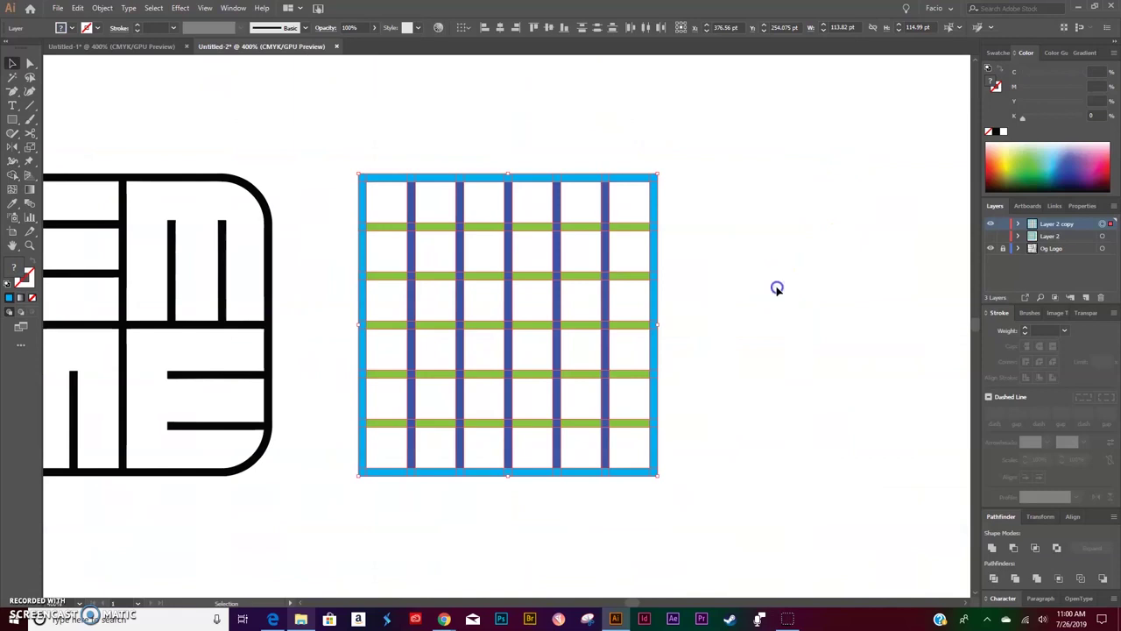
{"action": "left_click", "coordinate": [777, 285]}
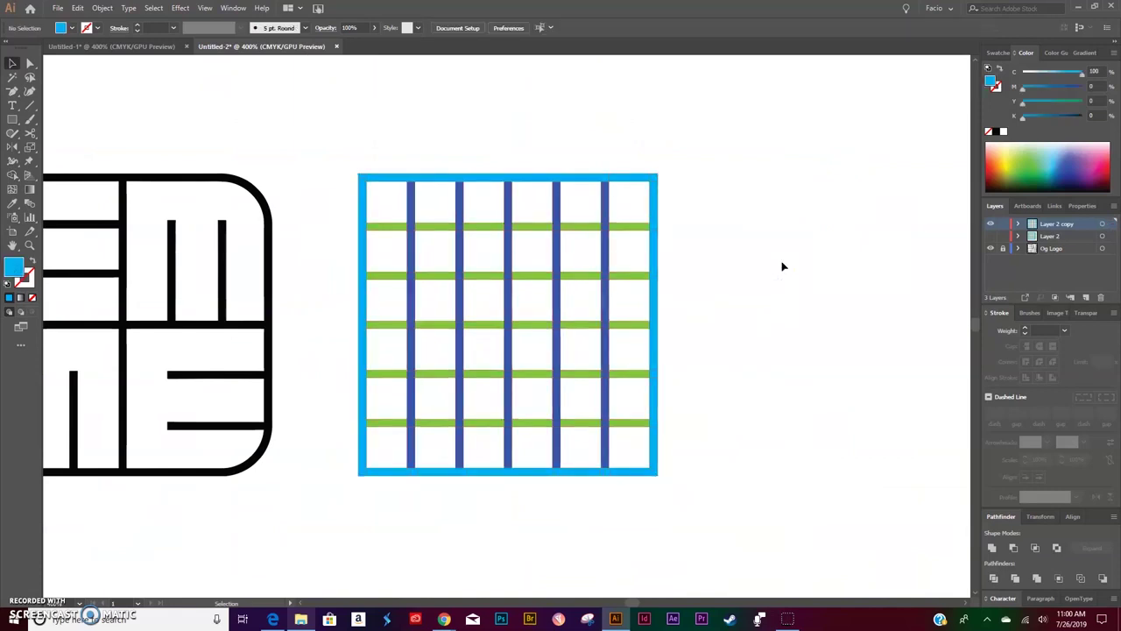
{"action": "scroll", "coordinate": [736, 273], "scroll_direction": "left", "scroll_amount": 3}
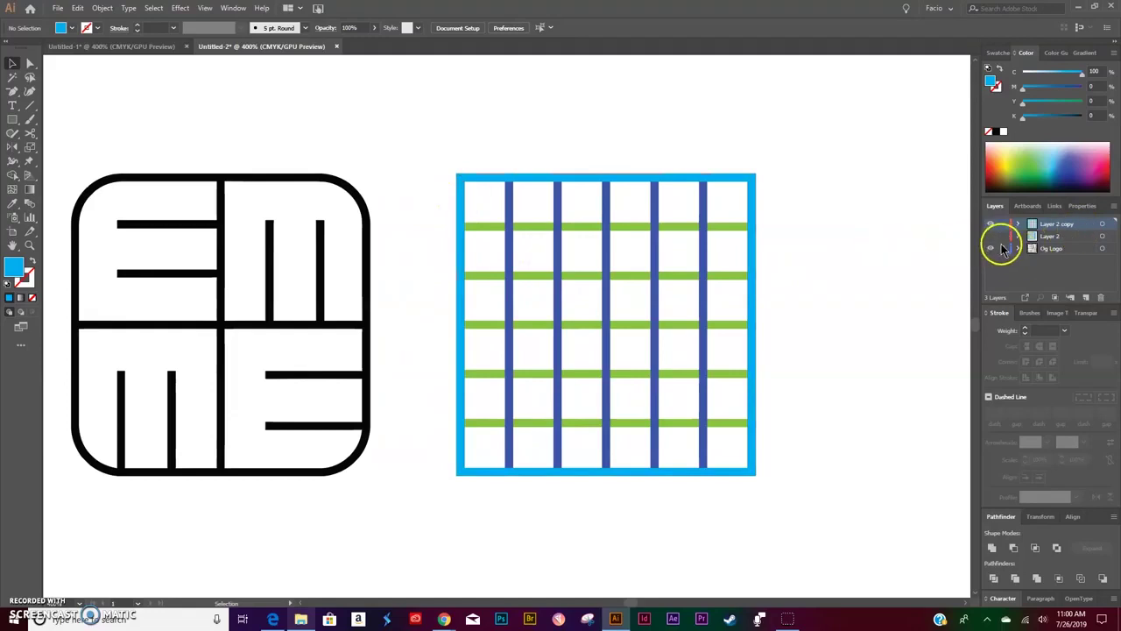
{"action": "left_click", "coordinate": [1019, 224]}
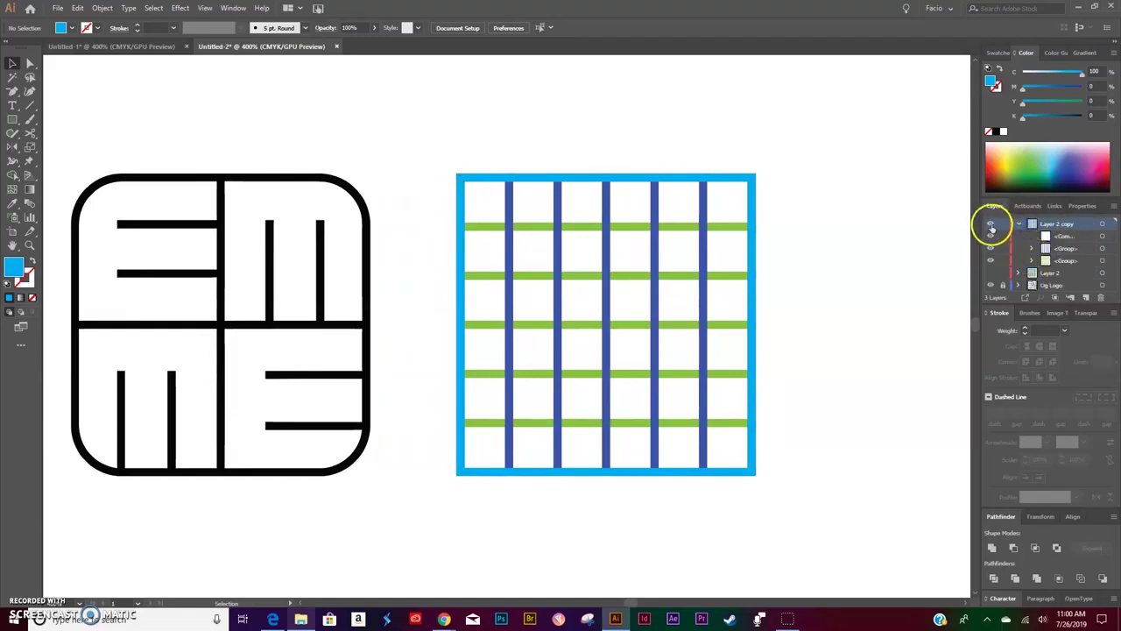
{"action": "left_click", "coordinate": [990, 237]}
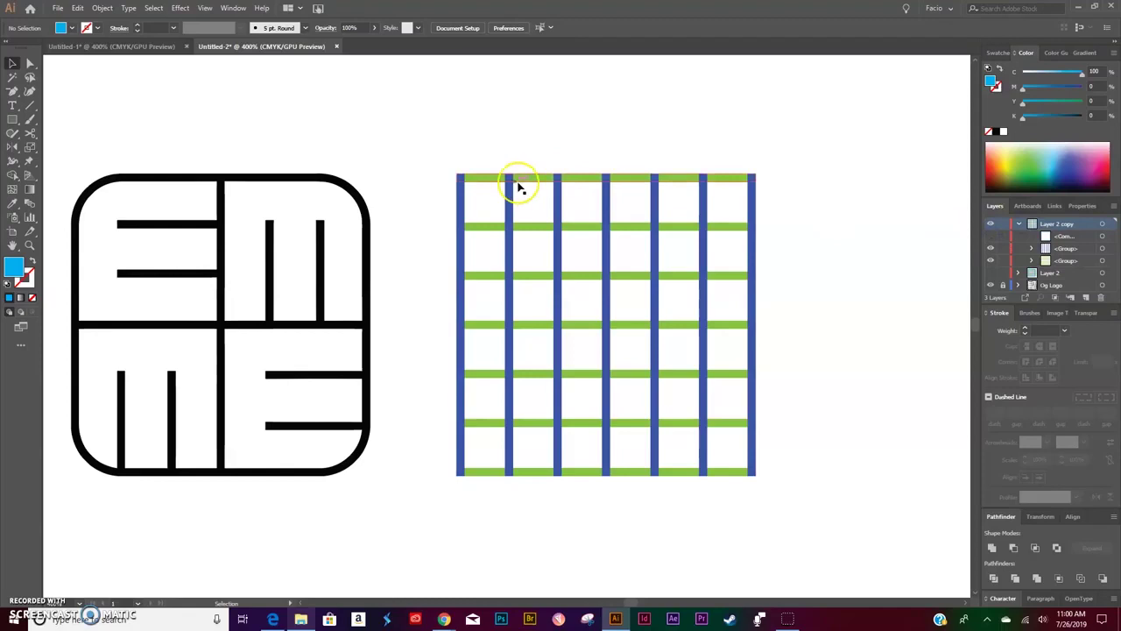
{"action": "left_click_drag", "start_coordinate": [453, 150], "coordinate": [826, 250]}
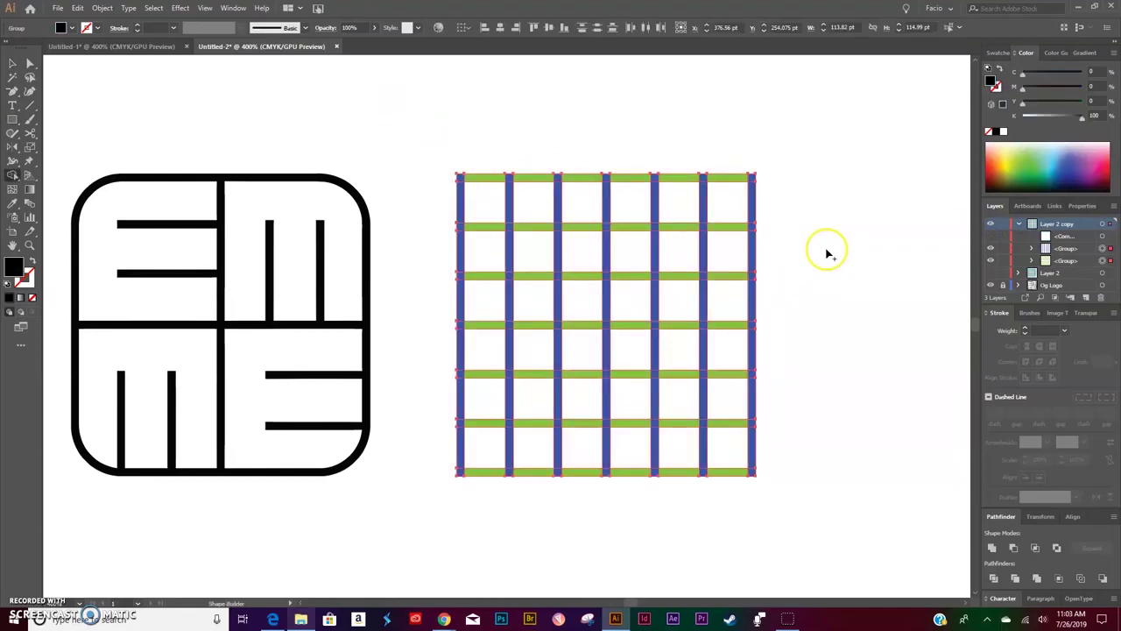
Merge cells into the first E and clear the inner bars of the bottom M
{"action": "key", "text": "shift+m"}
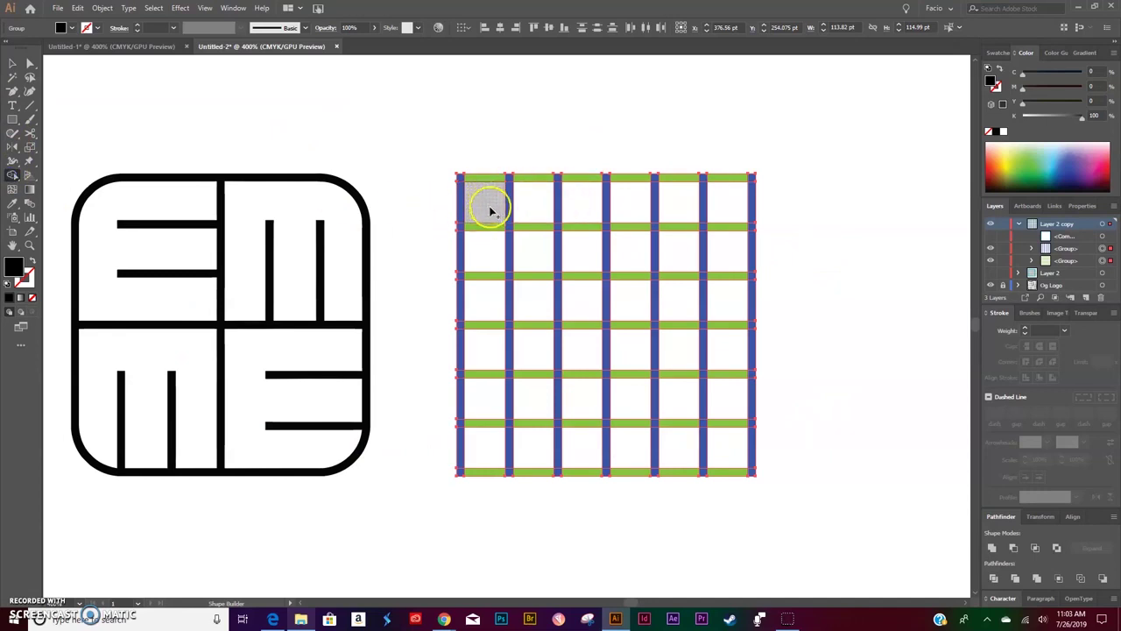
{"action": "left_click_drag", "start_coordinate": [488, 216], "coordinate": [493, 300]}
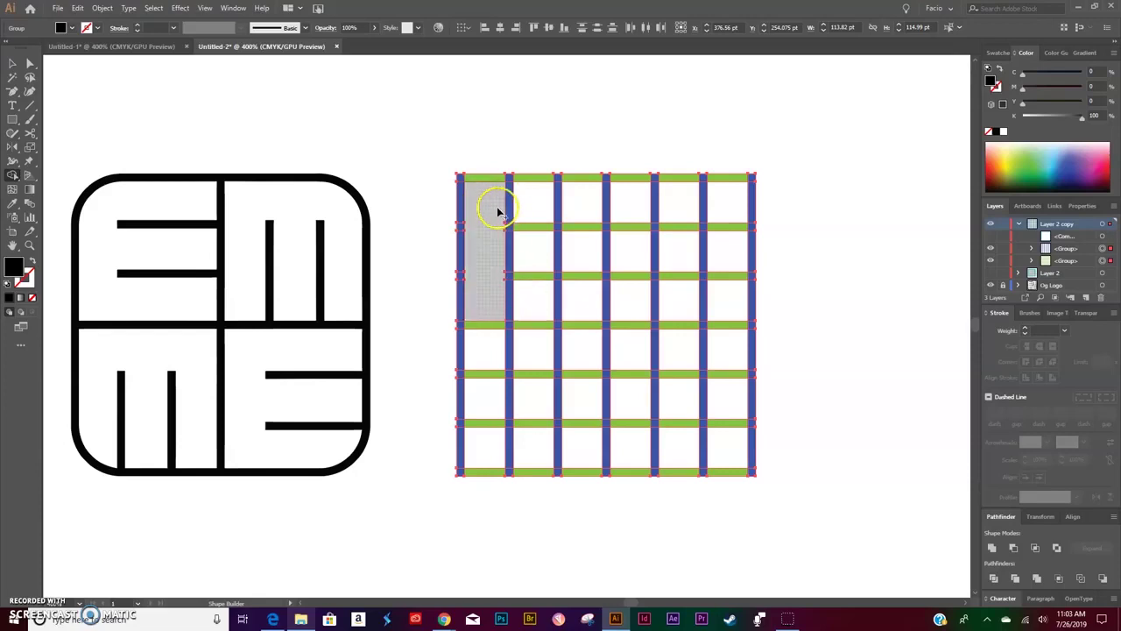
{"action": "mouse_move", "coordinate": [496, 206]}
{"action": "left_mouse_down"}
{"action": "mouse_move", "coordinate": [570, 209]}
{"action": "mouse_move", "coordinate": [590, 254]}
{"action": "mouse_move", "coordinate": [553, 313]}
{"action": "left_mouse_up"}
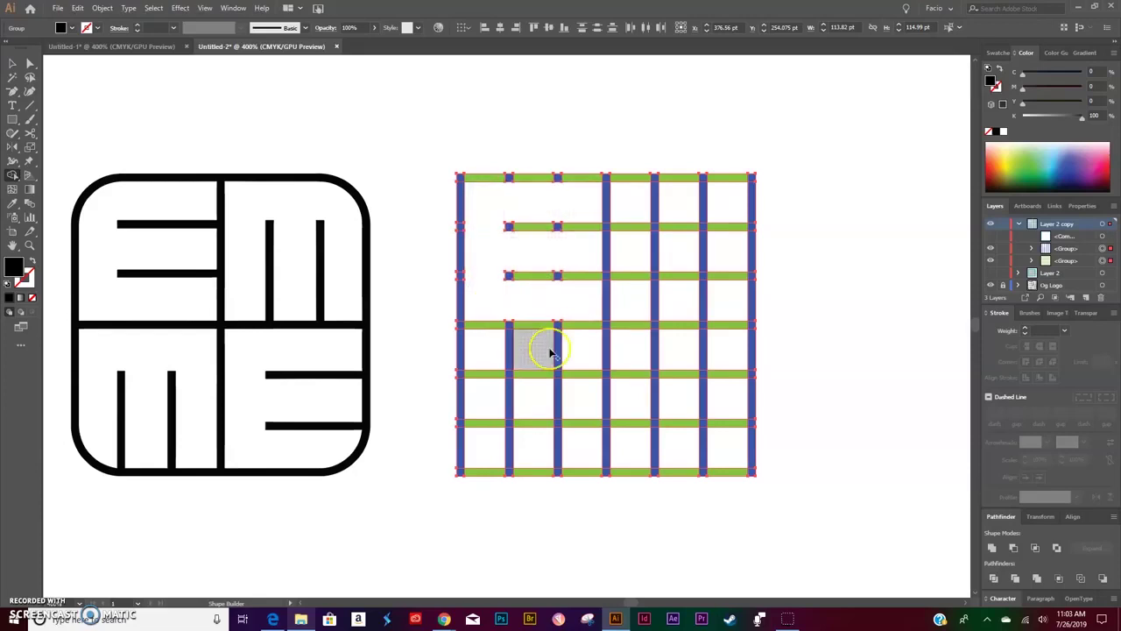
{"action": "mouse_move", "coordinate": [508, 392]}
{"action": "left_mouse_down"}
{"action": "mouse_move", "coordinate": [511, 356]}
{"action": "mouse_move", "coordinate": [584, 352]}
{"action": "left_mouse_up"}
{"action": "mouse_move", "coordinate": [583, 398]}
{"action": "left_mouse_down"}
{"action": "mouse_move", "coordinate": [586, 449]}
{"action": "mouse_move", "coordinate": [531, 366]}
{"action": "mouse_move", "coordinate": [487, 398]}
{"action": "left_mouse_up"}
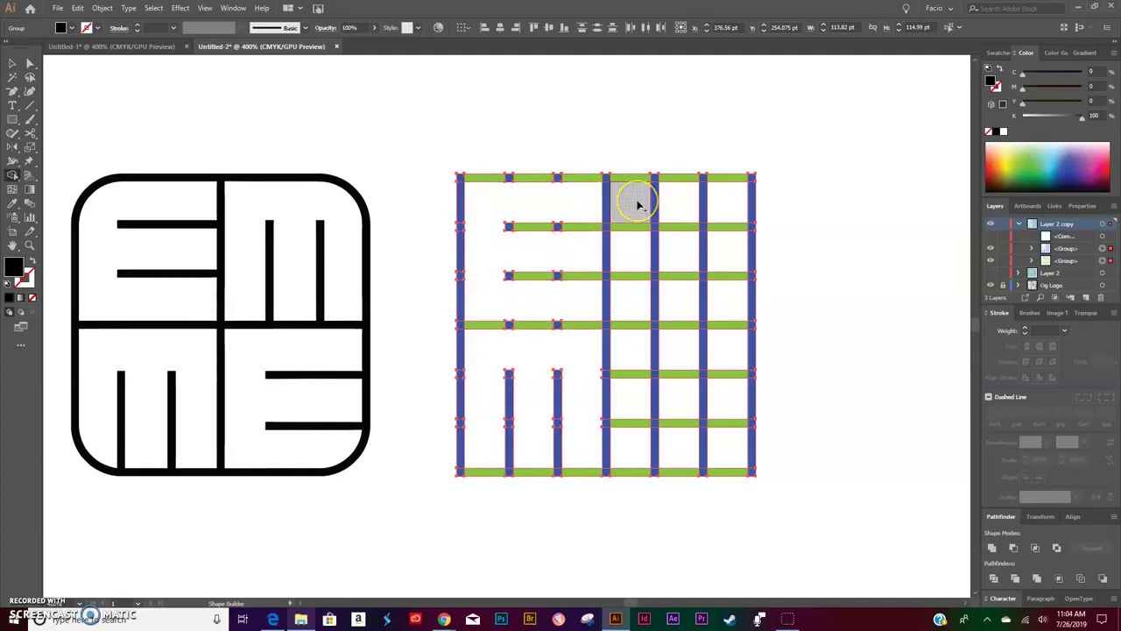
Shape the top M and lower-right E, and join the top bar's left segments
{"action": "mouse_move", "coordinate": [638, 202]}
{"action": "left_mouse_down"}
{"action": "mouse_move", "coordinate": [715, 205]}
{"action": "mouse_move", "coordinate": [638, 250]}
{"action": "mouse_move", "coordinate": [629, 300]}
{"action": "mouse_move", "coordinate": [726, 205]}
{"action": "mouse_move", "coordinate": [720, 311]}
{"action": "left_mouse_up"}
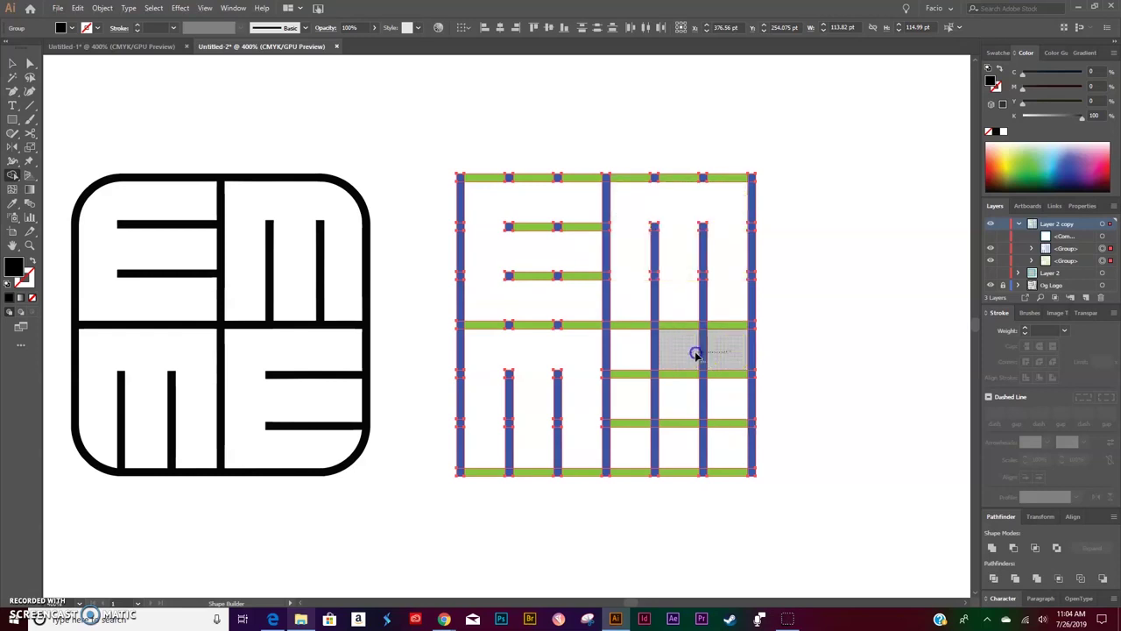
{"action": "mouse_move", "coordinate": [625, 446]}
{"action": "left_mouse_down"}
{"action": "mouse_move", "coordinate": [669, 362]}
{"action": "mouse_move", "coordinate": [636, 359]}
{"action": "left_mouse_up"}
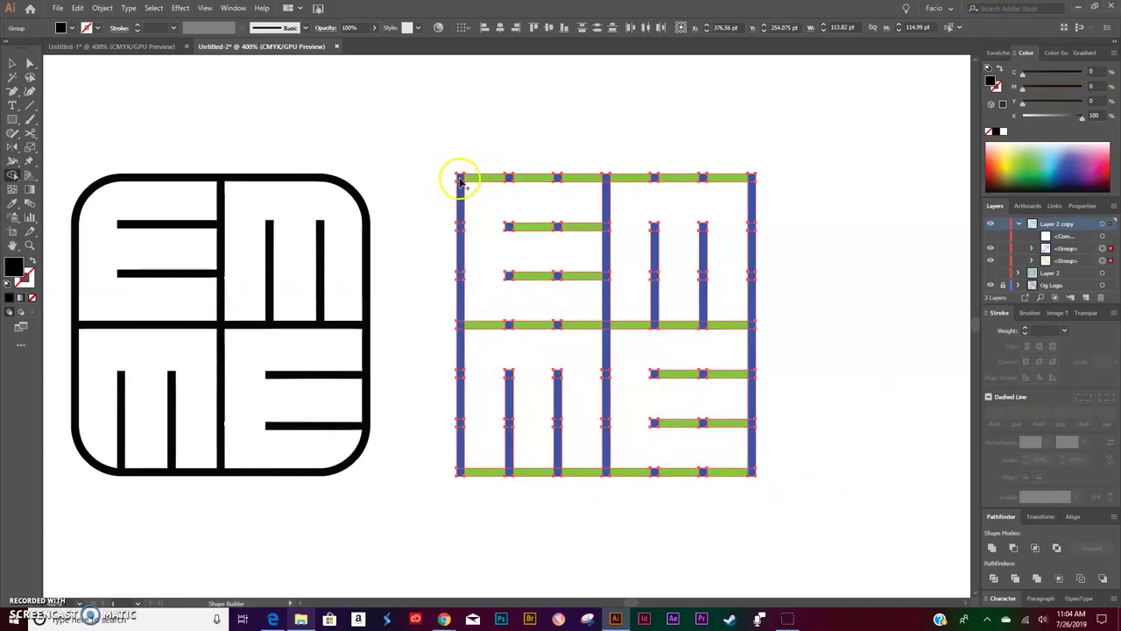
{"action": "left_click_drag", "start_coordinate": [474, 180], "coordinate": [550, 177]}
{"action": "left_click", "coordinate": [995, 519]}
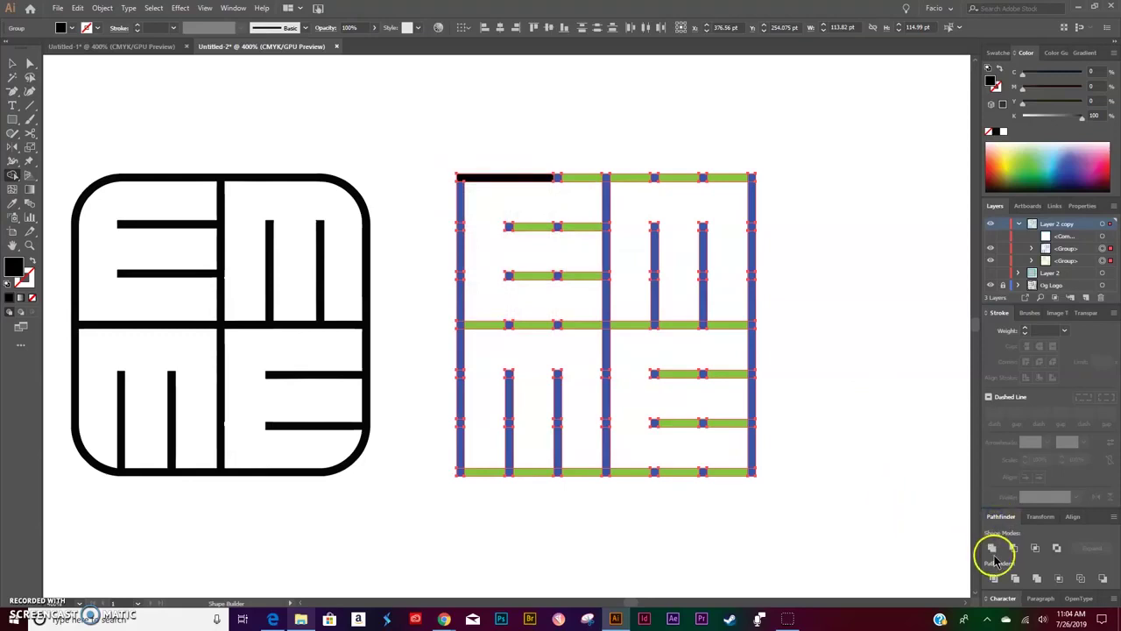
Unite the grid pieces with Pathfinder and eyedrop the original logo's black onto them
{"action": "left_click", "coordinate": [992, 548]}
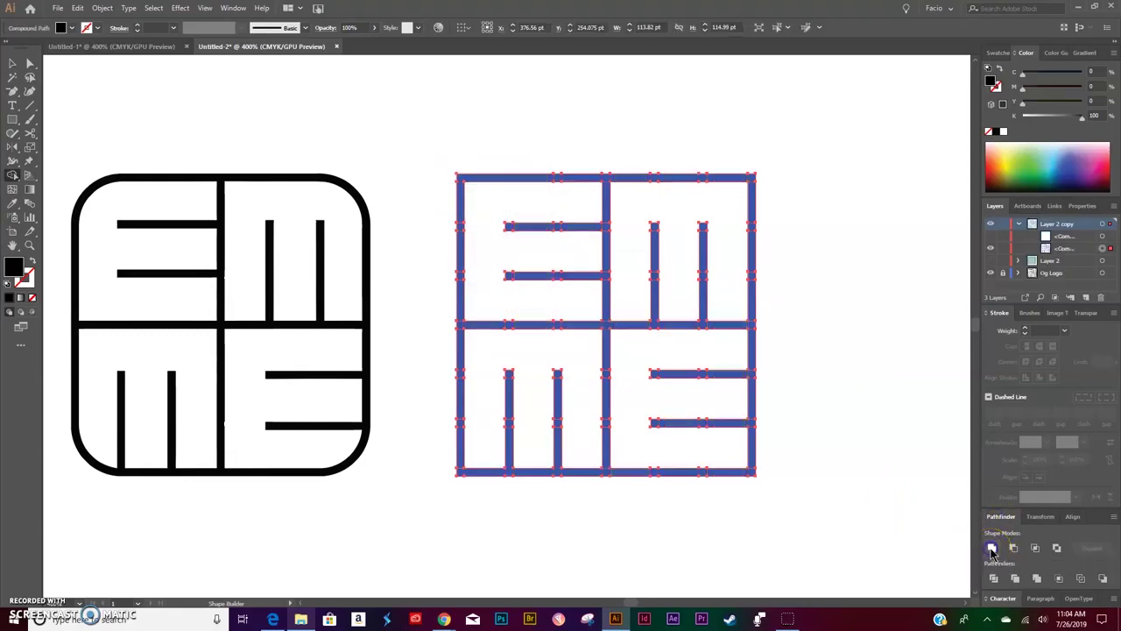
{"action": "key", "text": "v"}
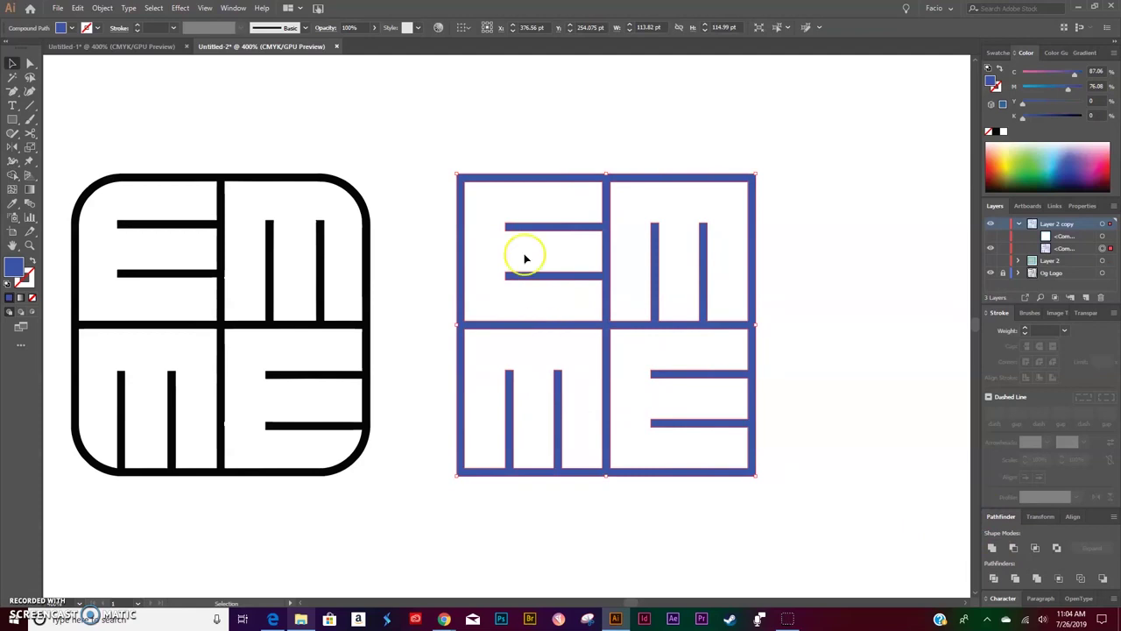
{"action": "key", "text": "i"}
{"action": "left_click", "coordinate": [335, 181]}
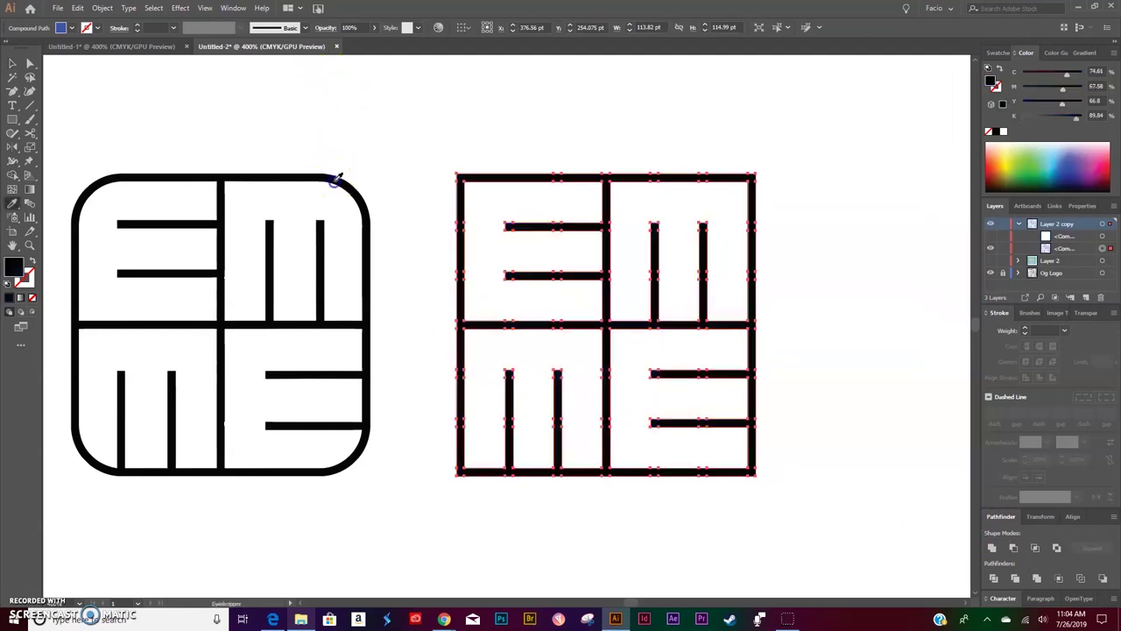
{"action": "key", "text": "v"}
{"action": "left_click", "coordinate": [647, 222]}
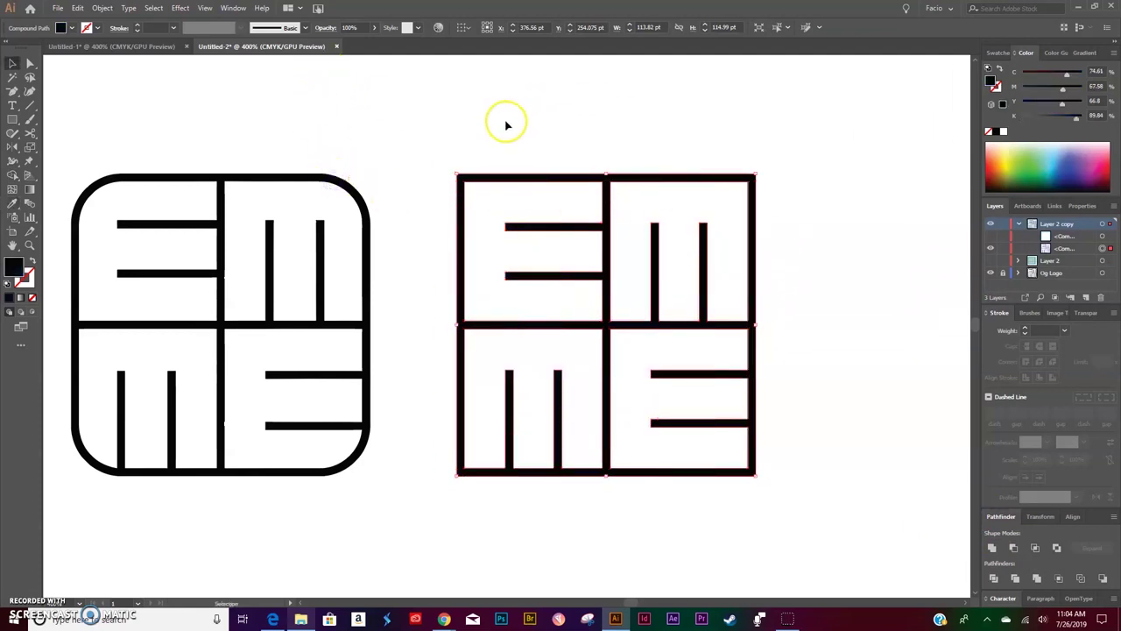
Release the compound path, then remake it as a single compound path
{"action": "left_click", "coordinate": [109, 7]}
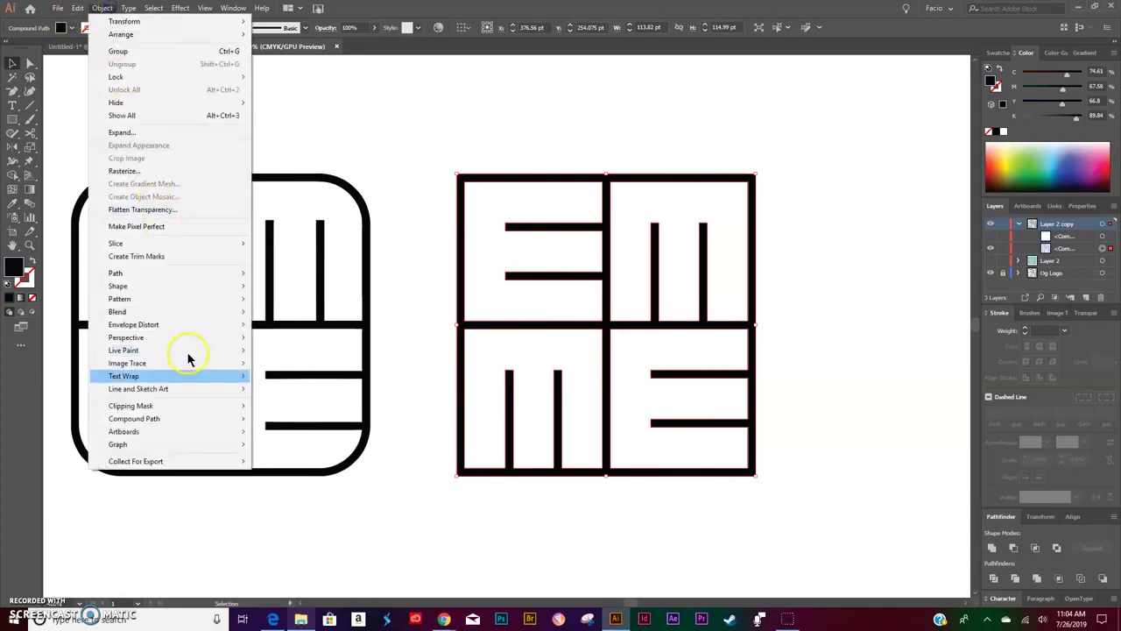
{"action": "mouse_move", "coordinate": [188, 420]}
{"action": "left_click", "coordinate": [276, 432]}
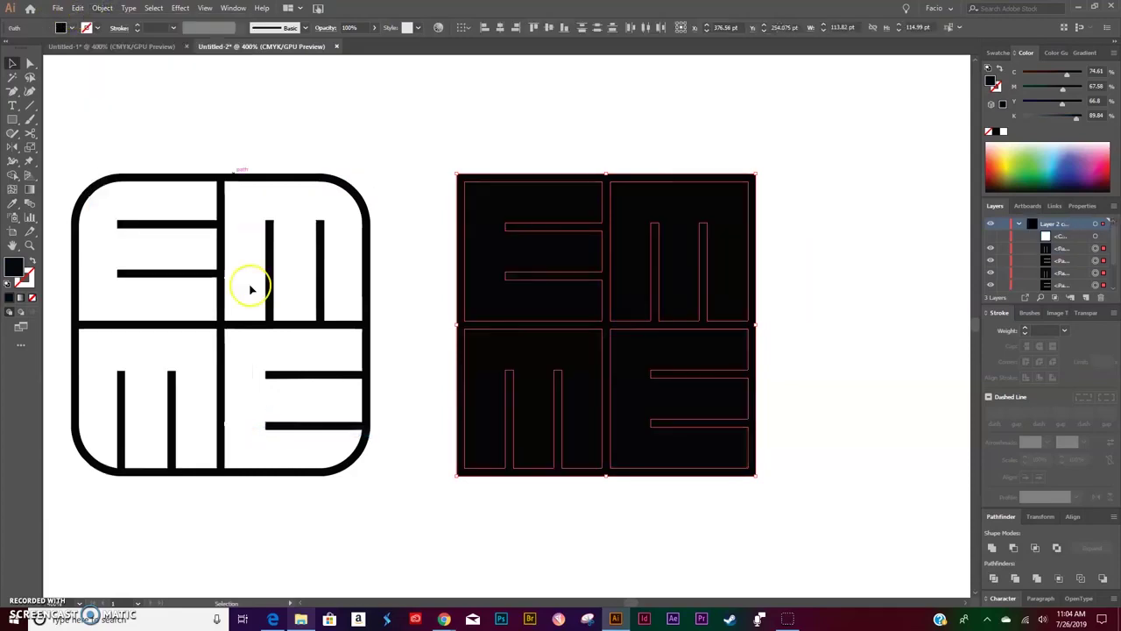
{"action": "left_click", "coordinate": [102, 8]}
{"action": "mouse_move", "coordinate": [175, 419]}
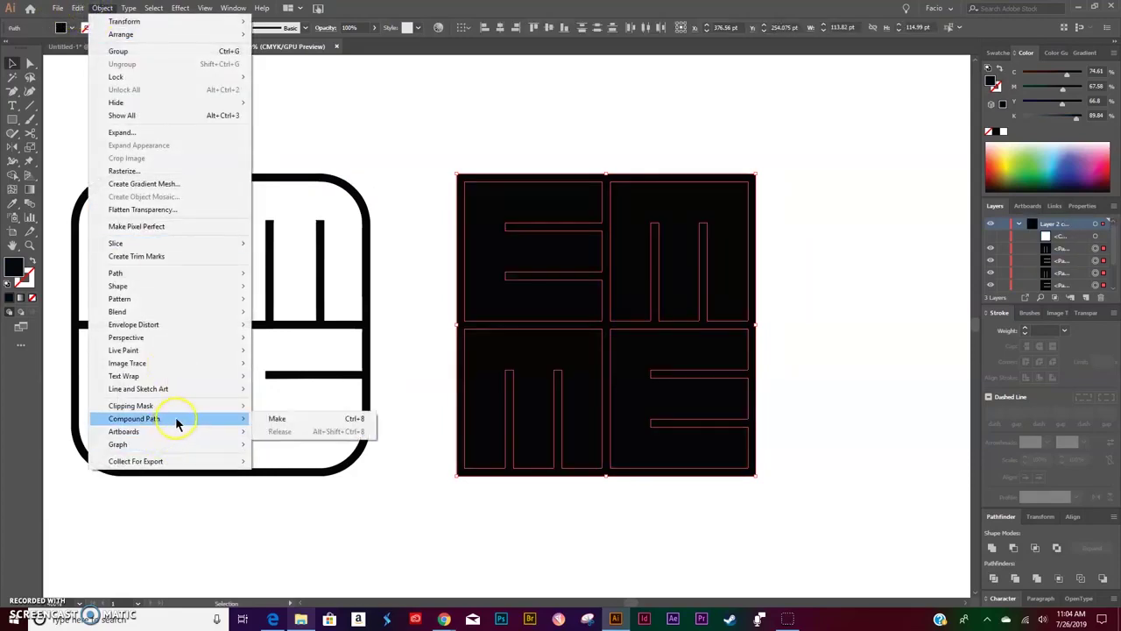
{"action": "left_click", "coordinate": [275, 420]}
{"action": "left_click", "coordinate": [727, 265]}
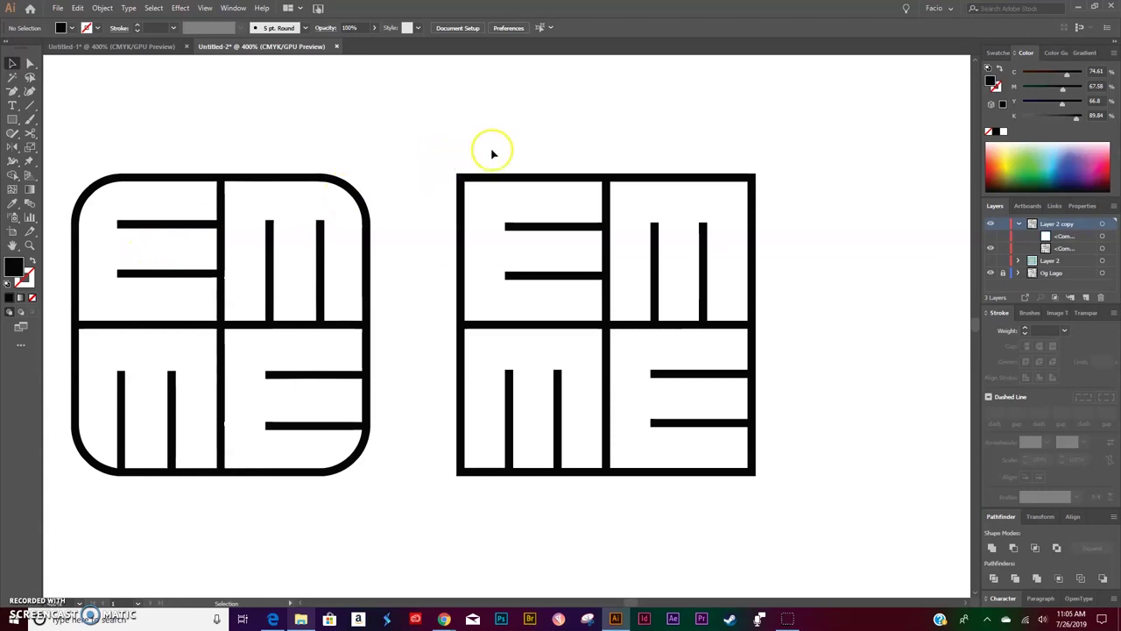
{"action": "key", "text": "a"}
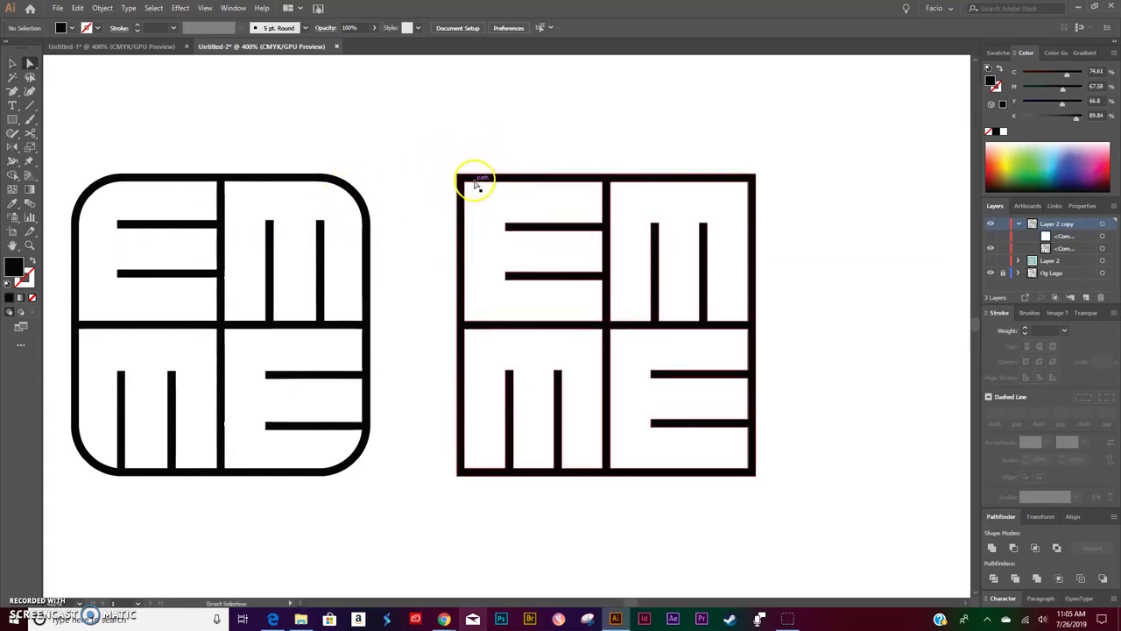
{"action": "left_click", "coordinate": [481, 184]}
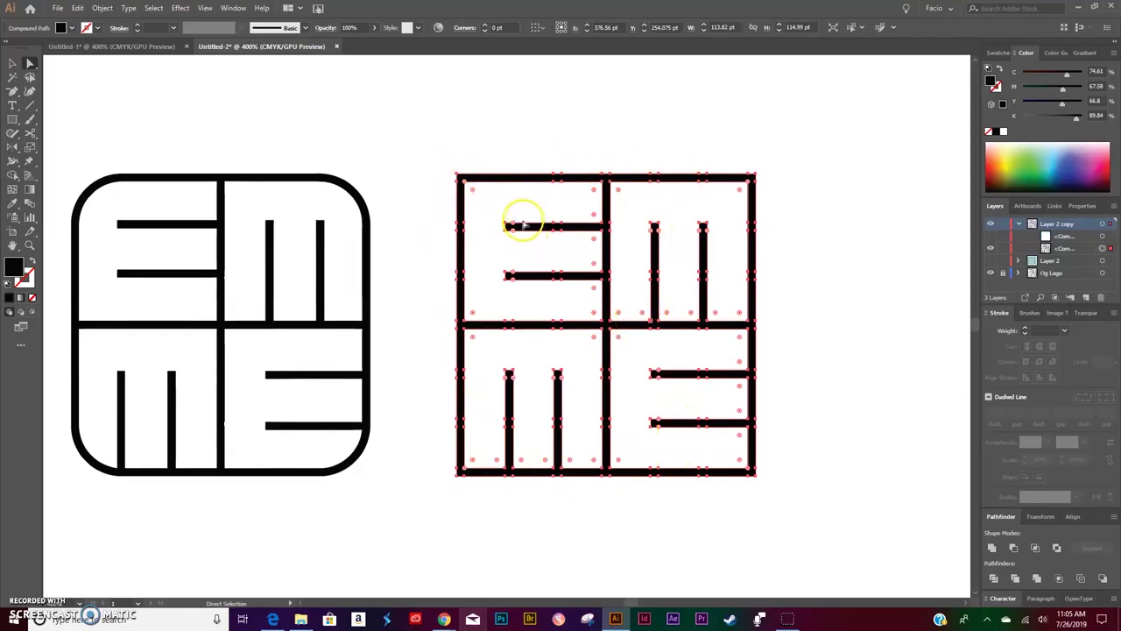
{"action": "key", "text": "minus"}
{"action": "left_click", "coordinate": [554, 175]}
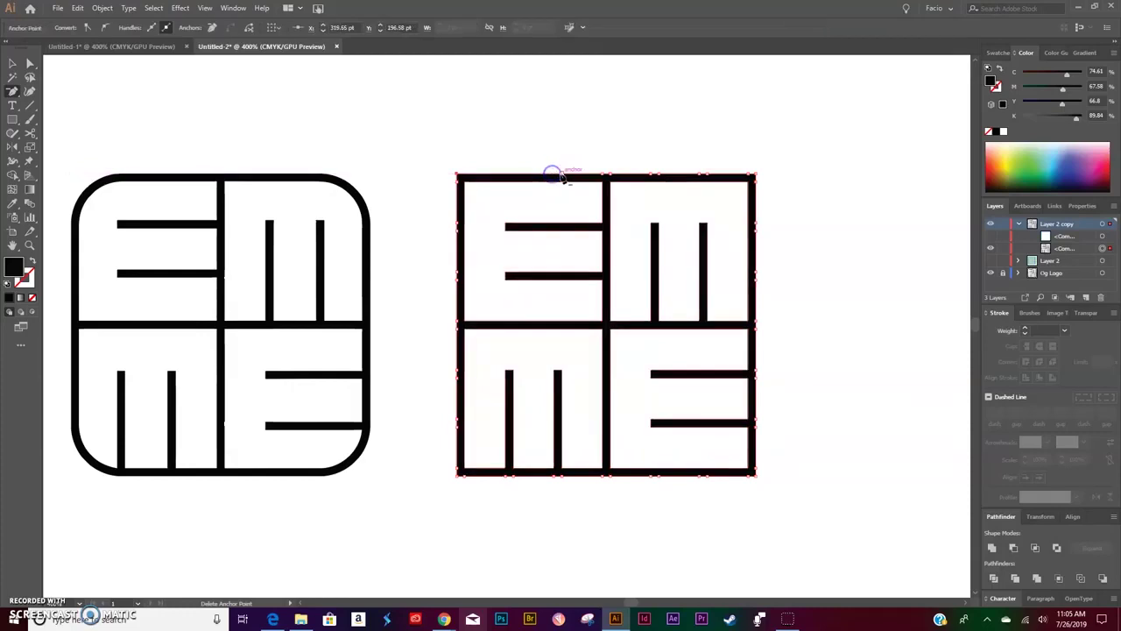
{"action": "left_click", "coordinate": [603, 175]}
{"action": "left_click", "coordinate": [658, 175]}
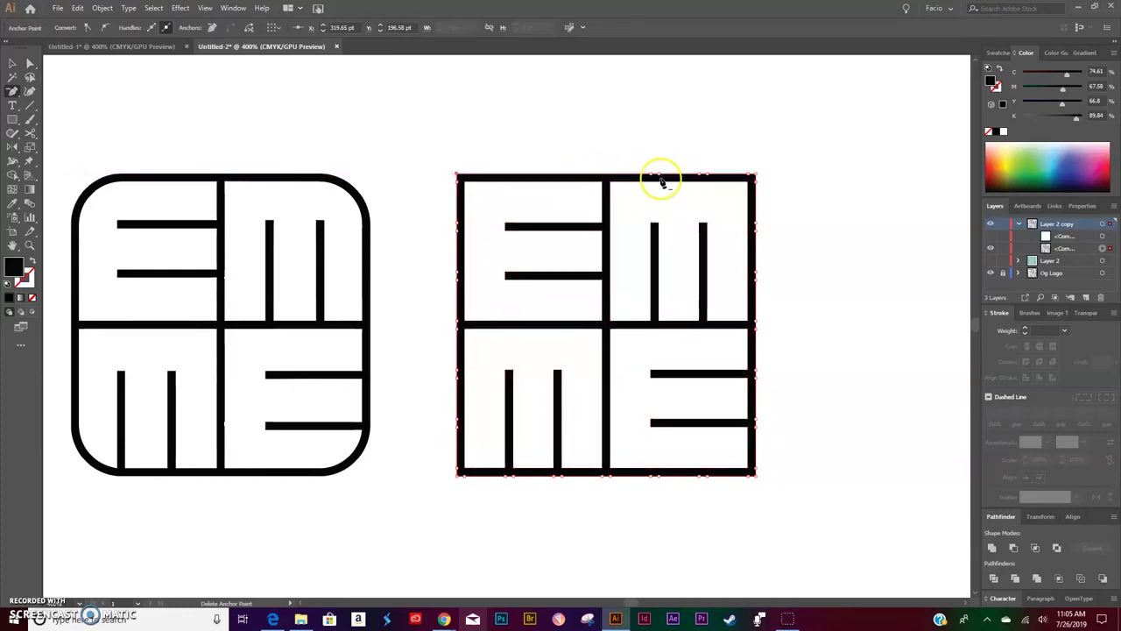
{"action": "left_click", "coordinate": [646, 175]}
{"action": "left_click", "coordinate": [673, 329]}
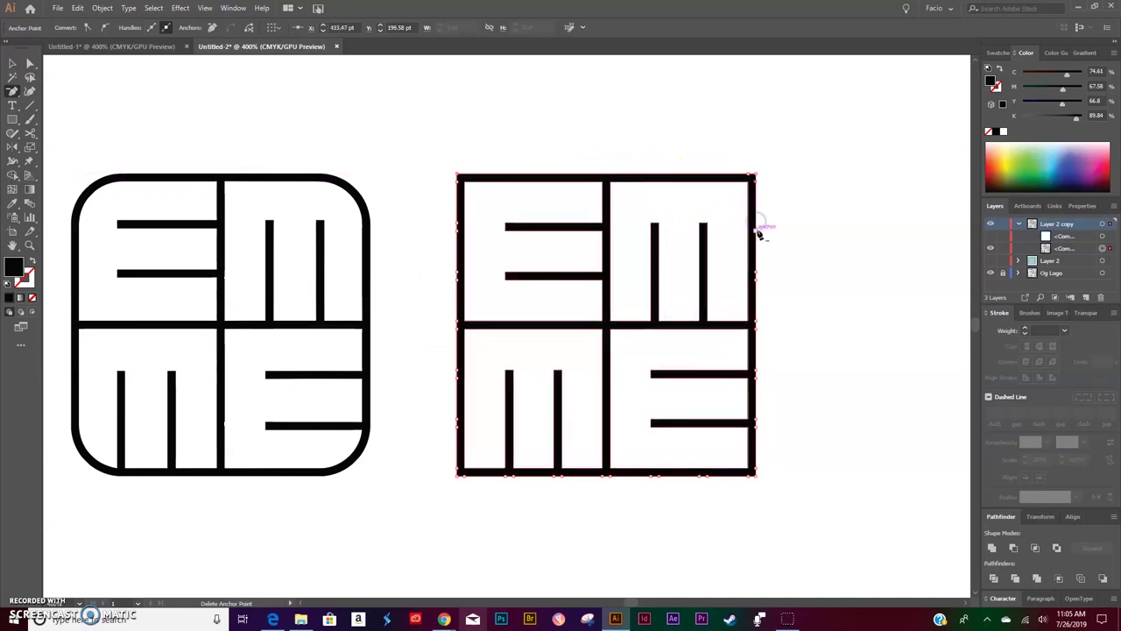
{"action": "left_click", "coordinate": [756, 310]}
{"action": "key", "text": "Return"}
{"action": "left_click", "coordinate": [706, 478]}
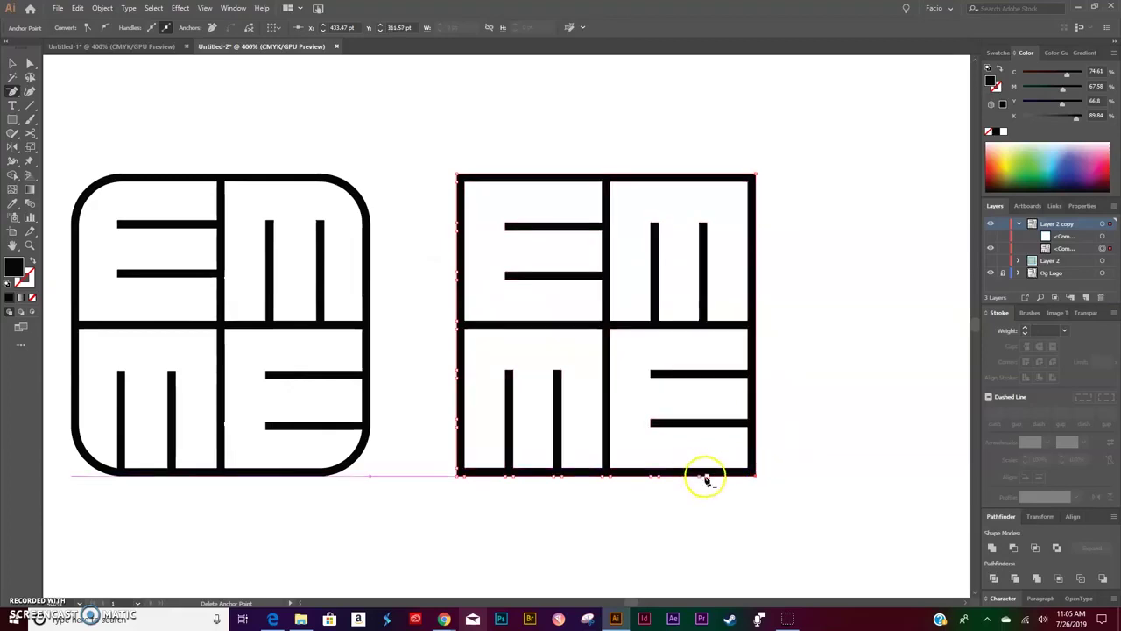
{"action": "left_click", "coordinate": [648, 329]}
{"action": "left_click", "coordinate": [613, 479]}
{"action": "key", "text": "Return"}
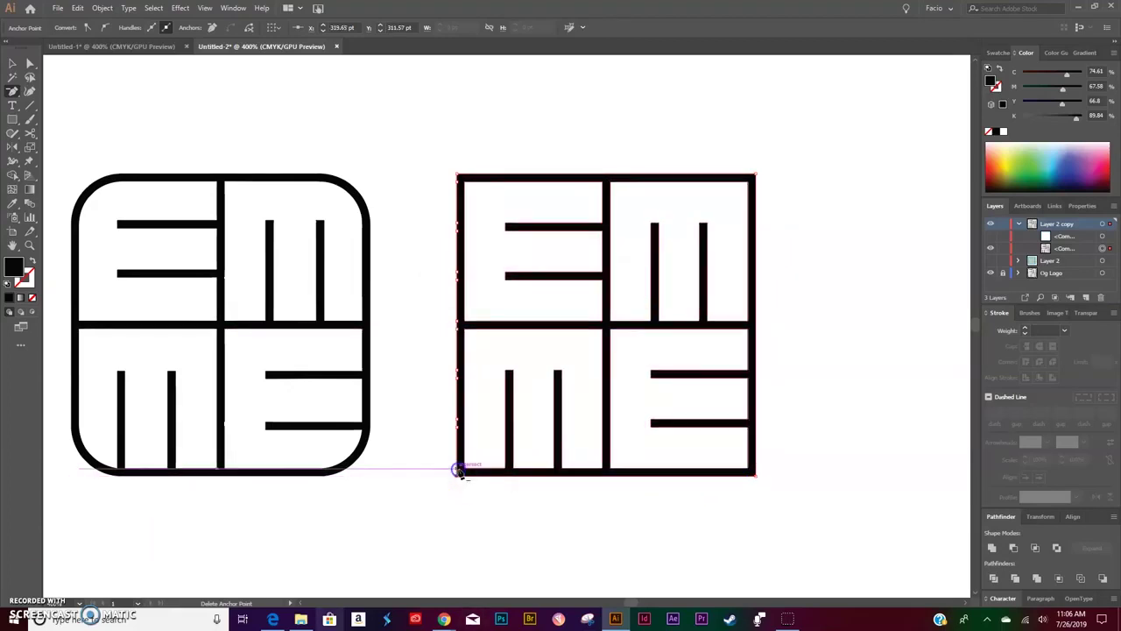
{"action": "left_click", "coordinate": [455, 330]}
{"action": "key", "text": "Return"}
{"action": "left_click", "coordinate": [615, 381], "text": "ctrl"}
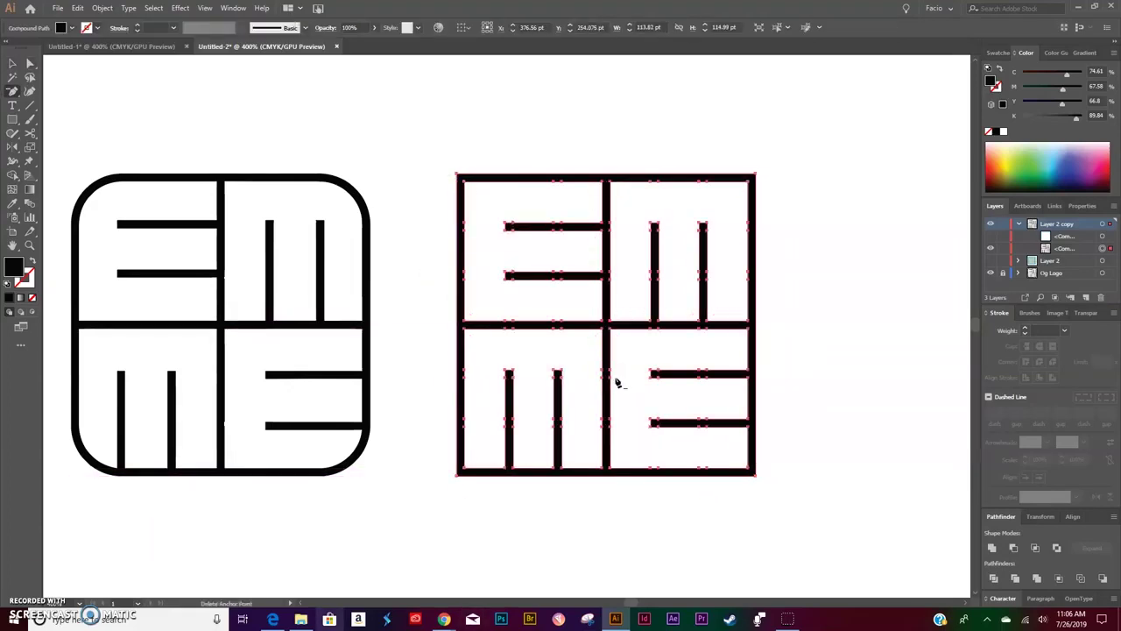
{"action": "left_click", "coordinate": [533, 220], "text": "ctrl"}
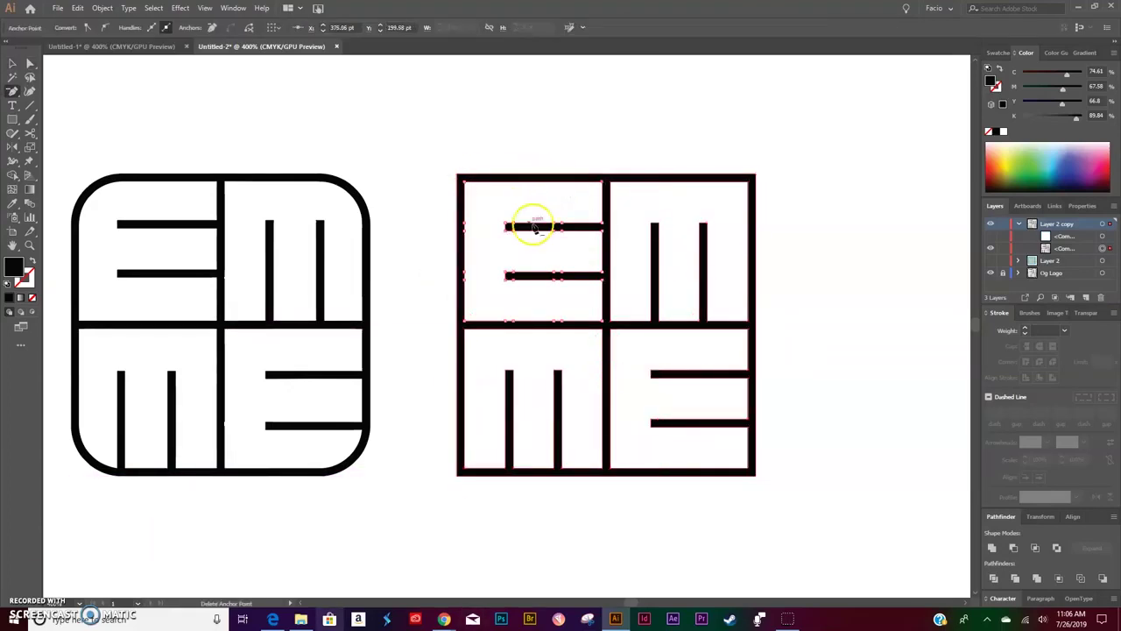
{"action": "left_click", "coordinate": [467, 230]}
{"action": "left_click", "coordinate": [640, 326]}
{"action": "key", "text": "ctrl+plus"}
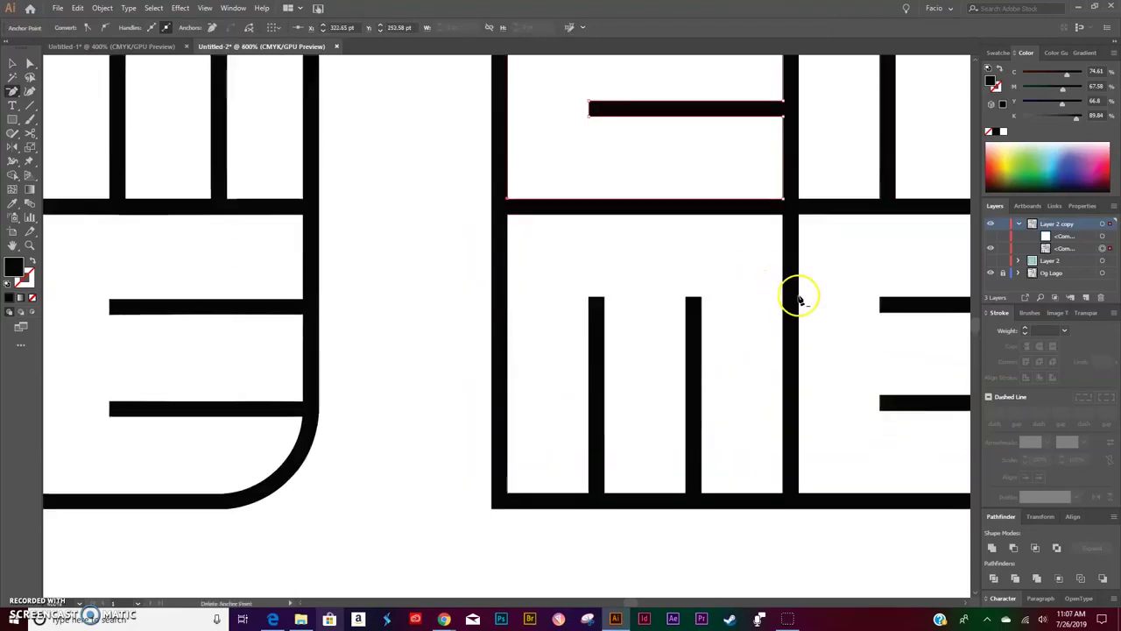
{"action": "key", "text": "ctrl+minus"}
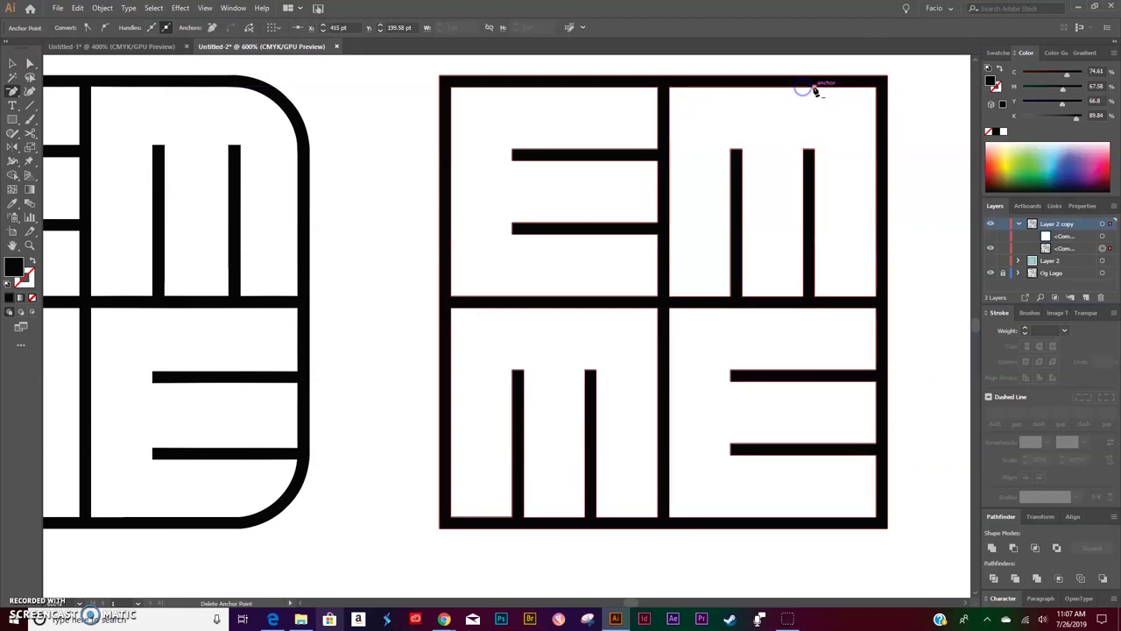
{"action": "scroll", "coordinate": [714, 317], "scroll_direction": "down", "scroll_amount": 2}
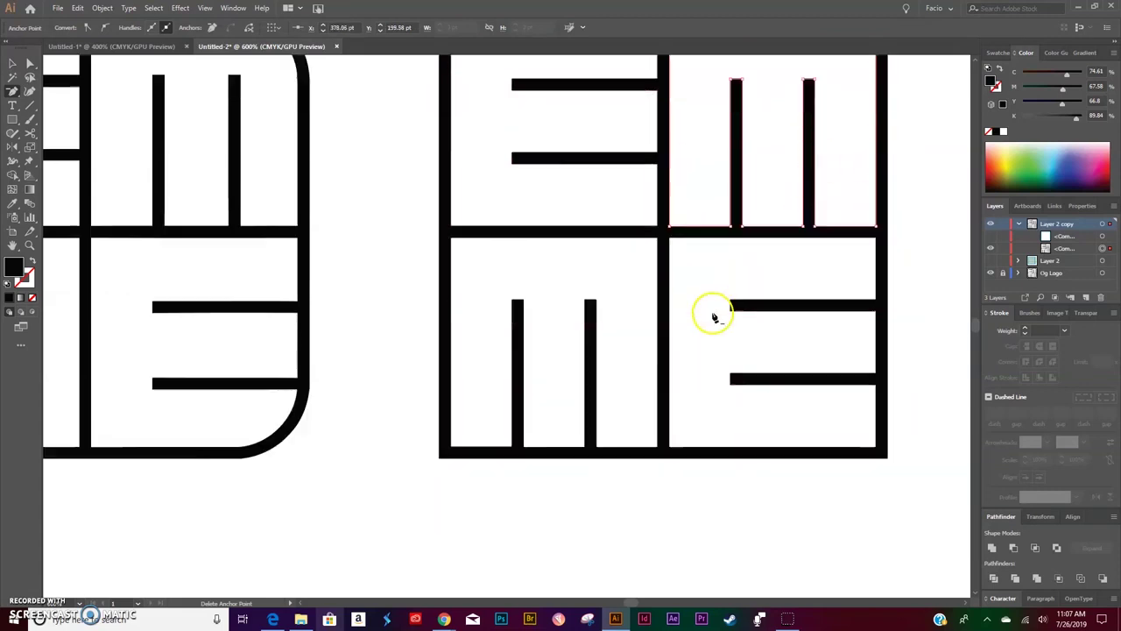
{"action": "scroll", "coordinate": [714, 317], "scroll_direction": "up", "scroll_amount": 2}
{"action": "left_click", "coordinate": [619, 257]}
{"action": "left_click", "coordinate": [655, 328]}
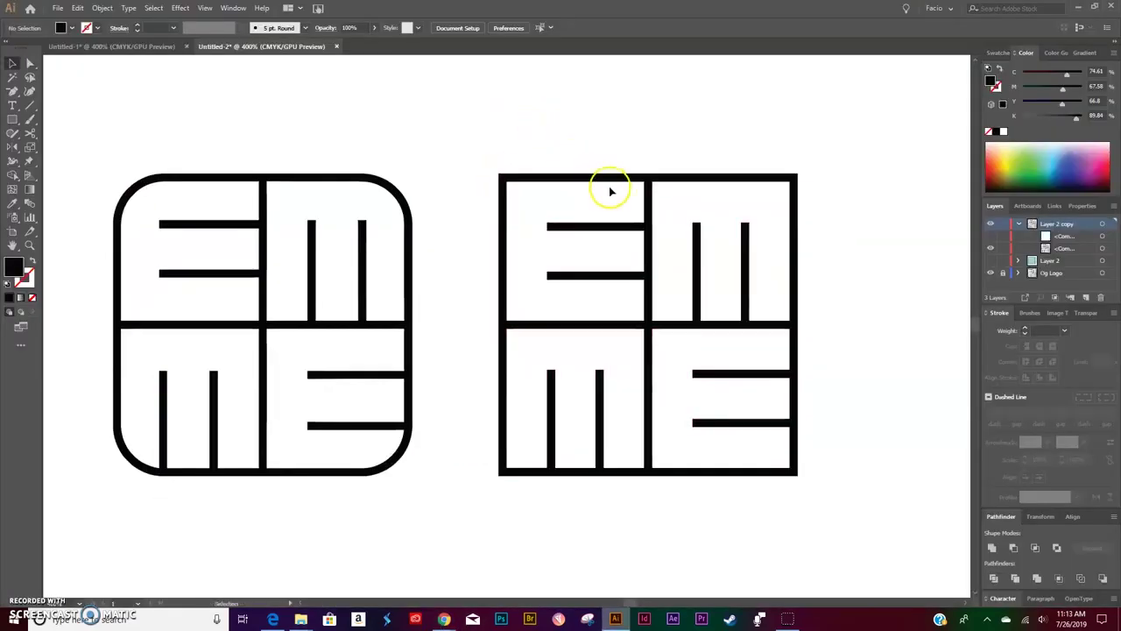
Select the four outer corner anchors of the copied logo's square
{"action": "left_click", "coordinate": [617, 178]}
{"action": "key", "text": "a"}
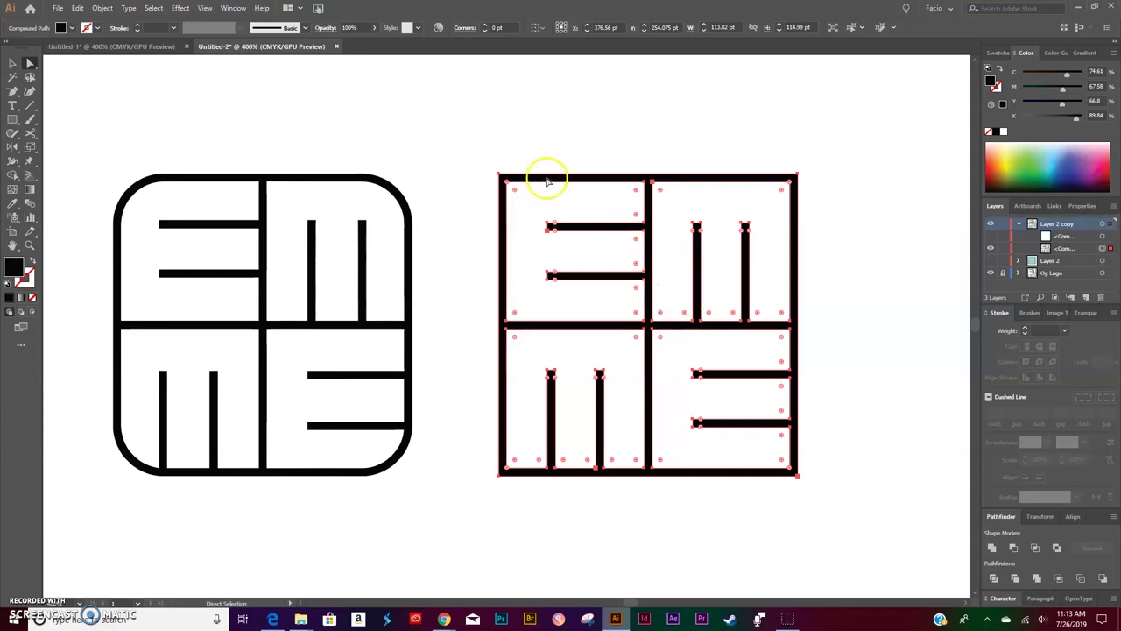
{"action": "left_click", "coordinate": [480, 157]}
{"action": "left_click", "coordinate": [499, 176]}
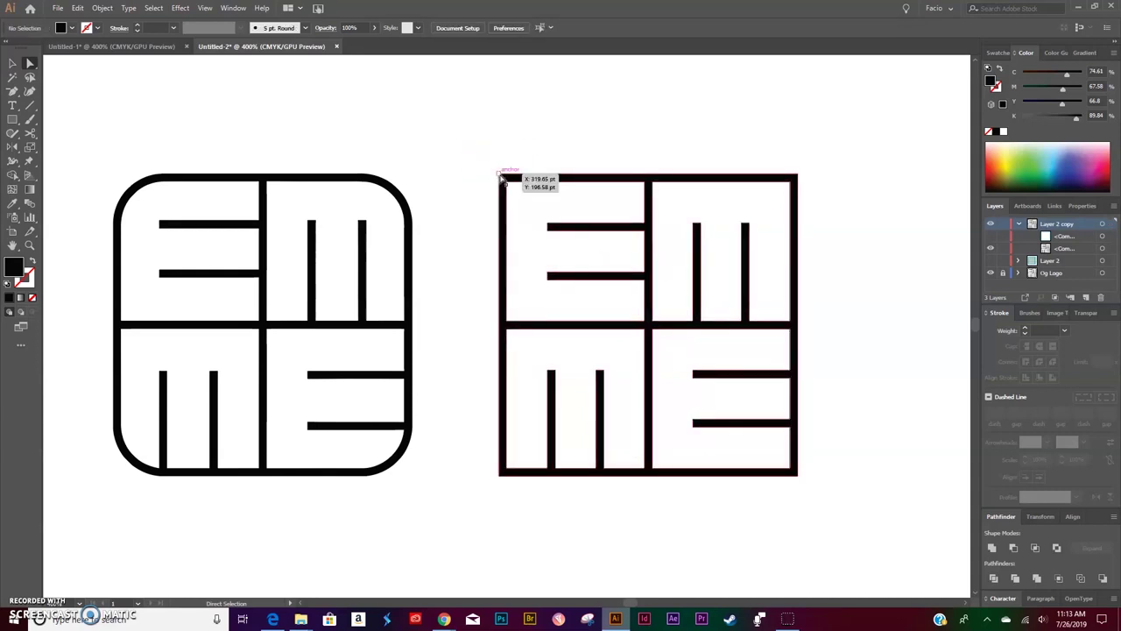
{"action": "left_click", "coordinate": [797, 178], "text": "shift"}
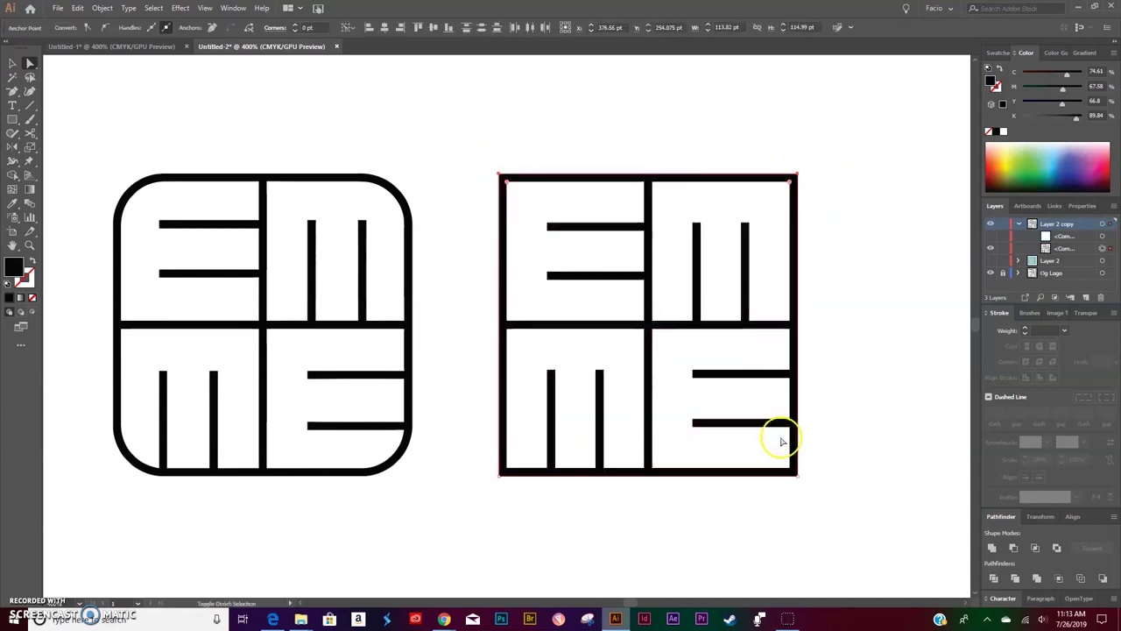
{"action": "left_click", "coordinate": [795, 472], "text": "shift"}
{"action": "left_click", "coordinate": [501, 472], "text": "shift"}
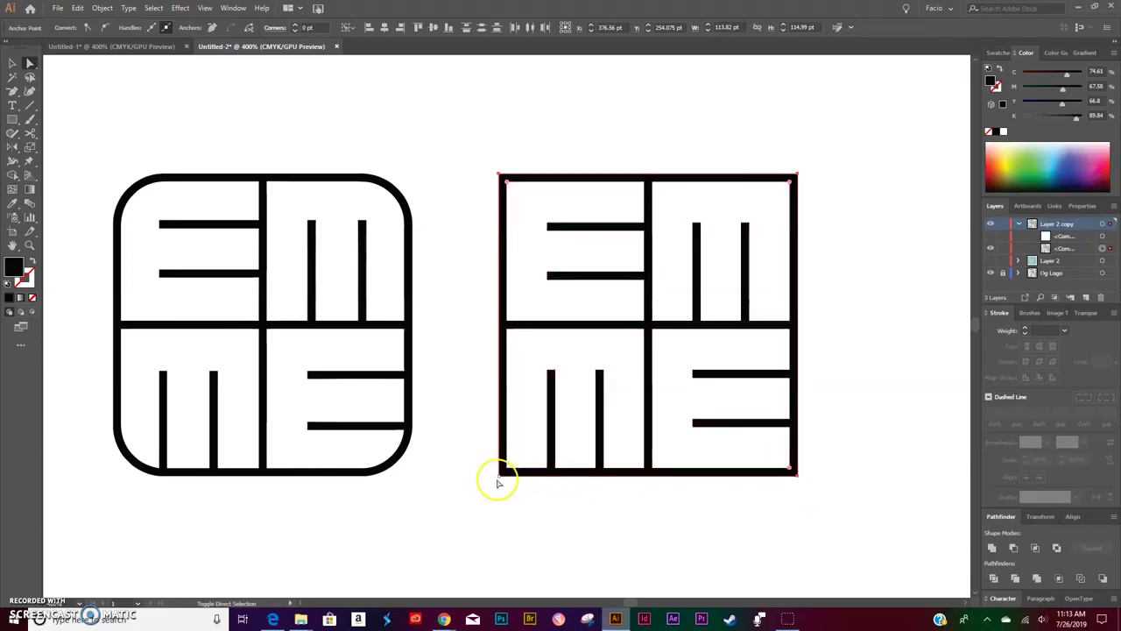
{"action": "left_click", "coordinate": [497, 473]}
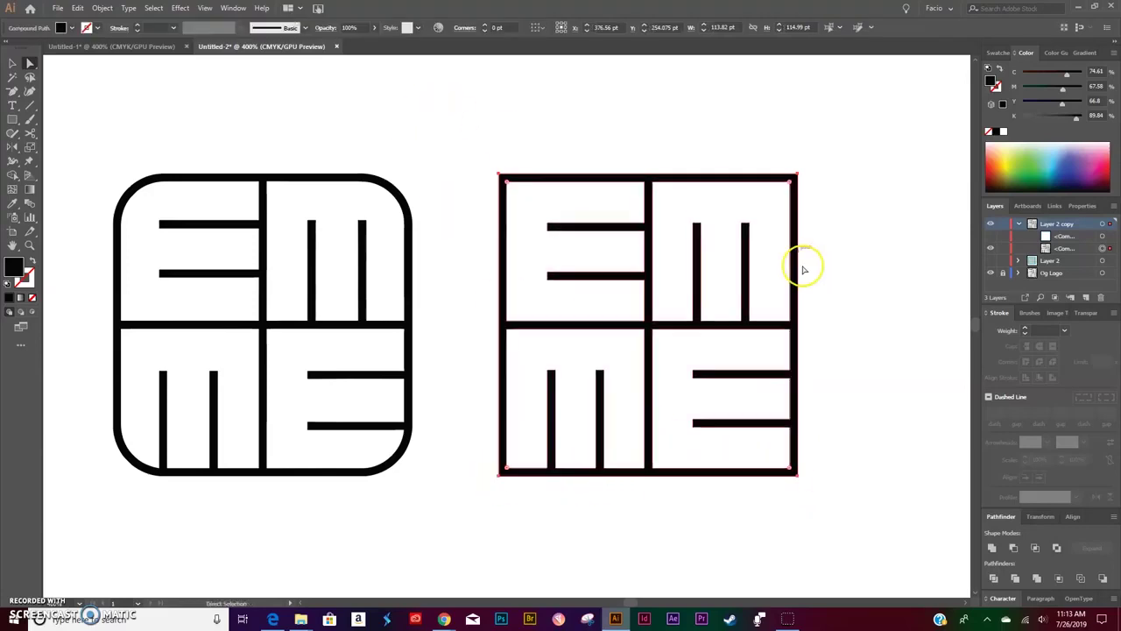
Round the square's four outer corners to a 15 pt radius
{"action": "left_click_drag", "start_coordinate": [789, 183], "coordinate": [766, 205]}
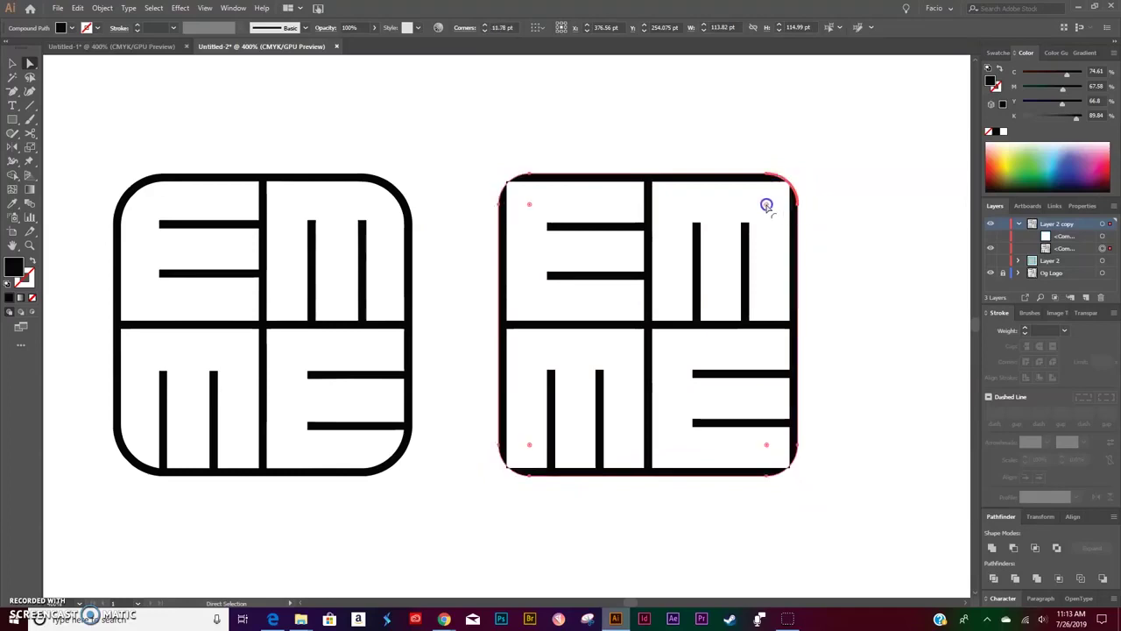
{"action": "left_click", "coordinate": [485, 28]}
{"action": "left_click", "coordinate": [485, 28]}
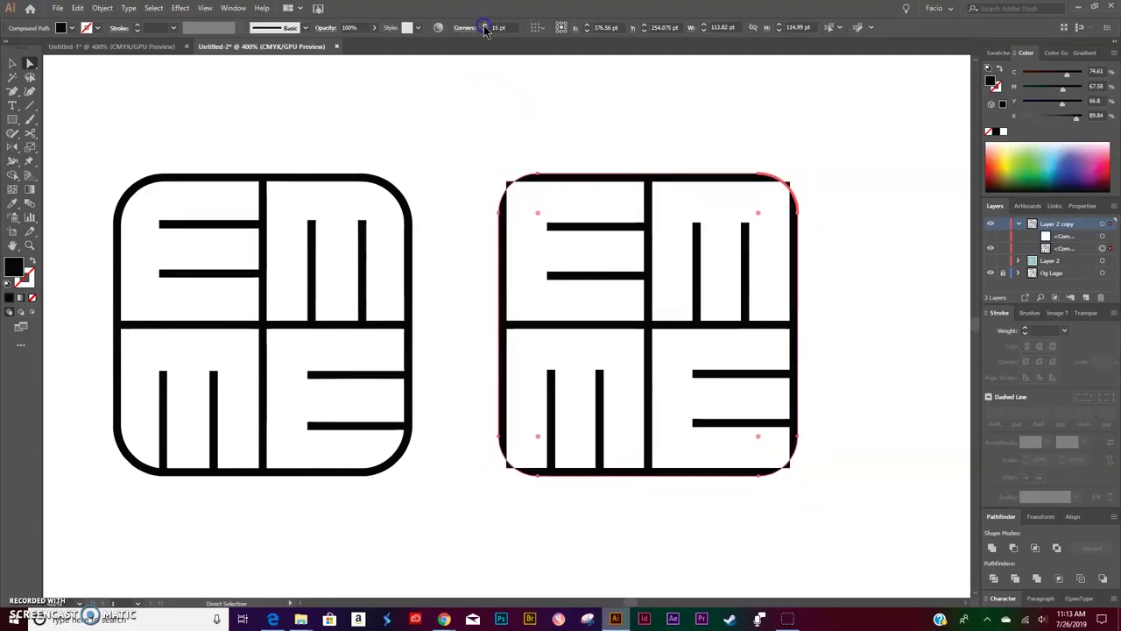
{"action": "left_click", "coordinate": [868, 143]}
{"action": "left_click_drag", "start_coordinate": [789, 181], "coordinate": [790, 184]}
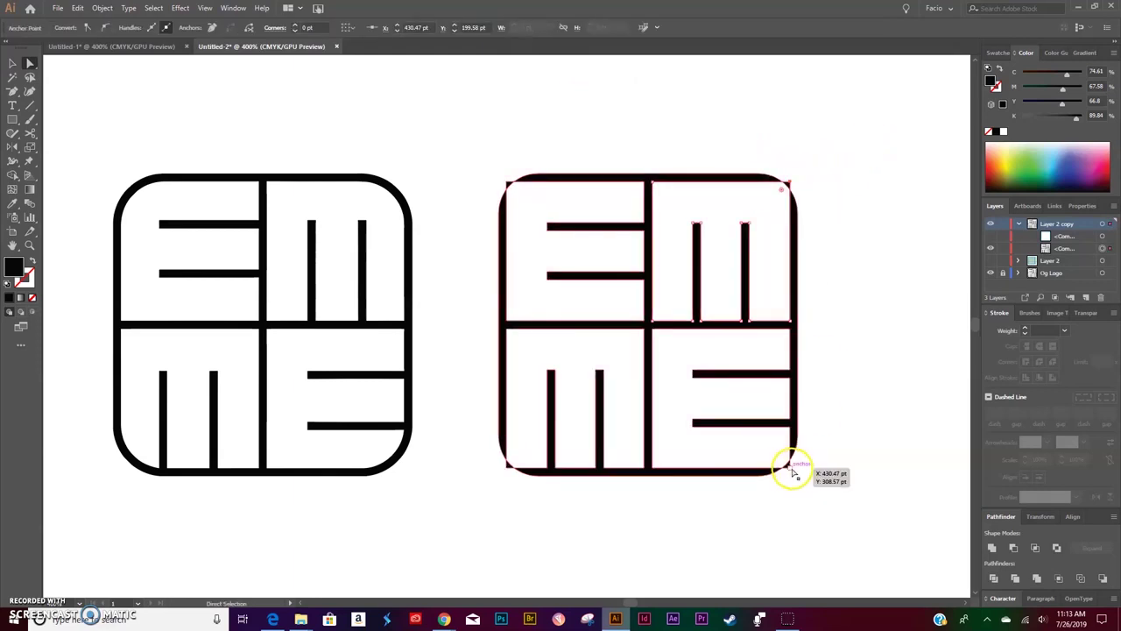
Reselect the remaining corner anchors and raise the corner radius to 15 pt
{"action": "left_click_drag", "start_coordinate": [792, 473], "coordinate": [788, 464]}
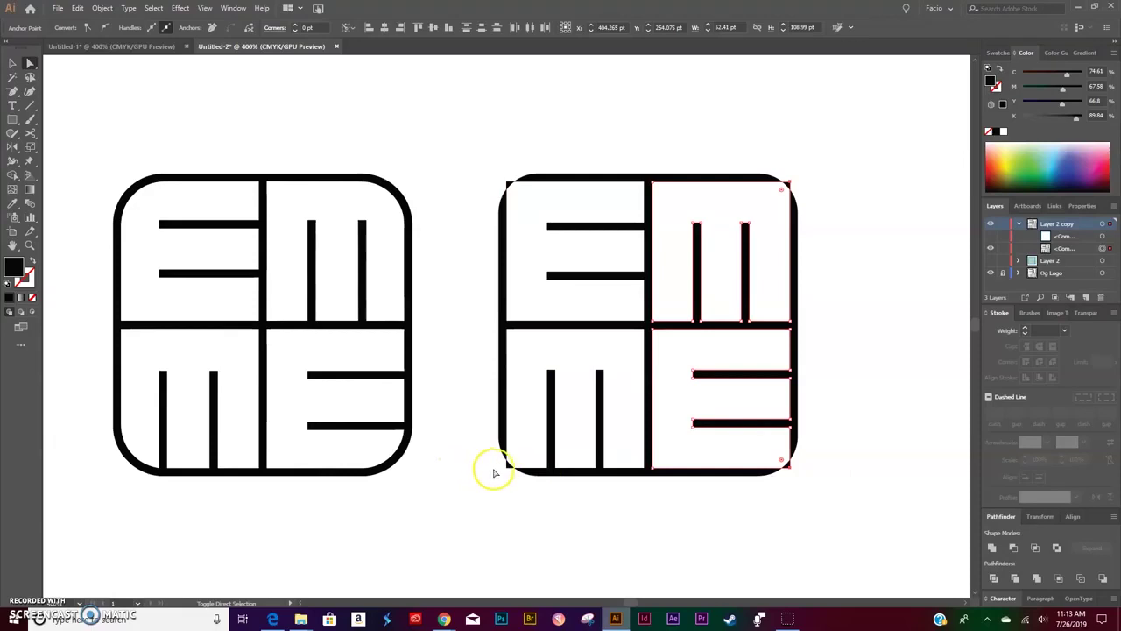
{"action": "left_click_drag", "start_coordinate": [502, 464], "coordinate": [502, 464]}
{"action": "left_click_drag", "start_coordinate": [511, 186], "coordinate": [533, 214]}
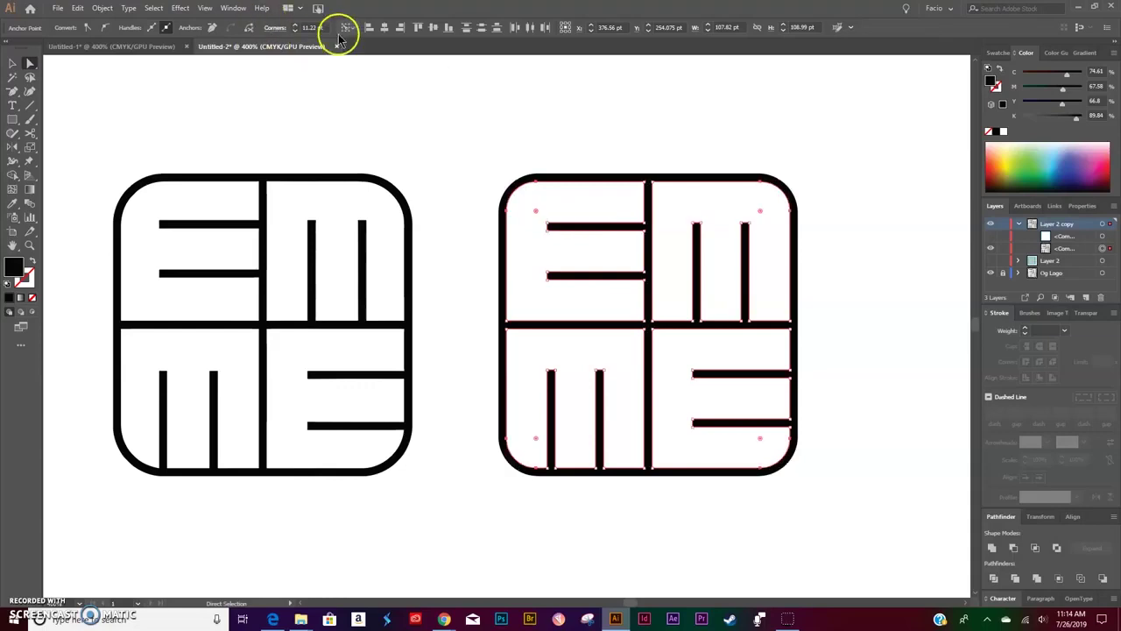
{"action": "left_click", "coordinate": [295, 24]}
{"action": "left_click", "coordinate": [295, 24]}
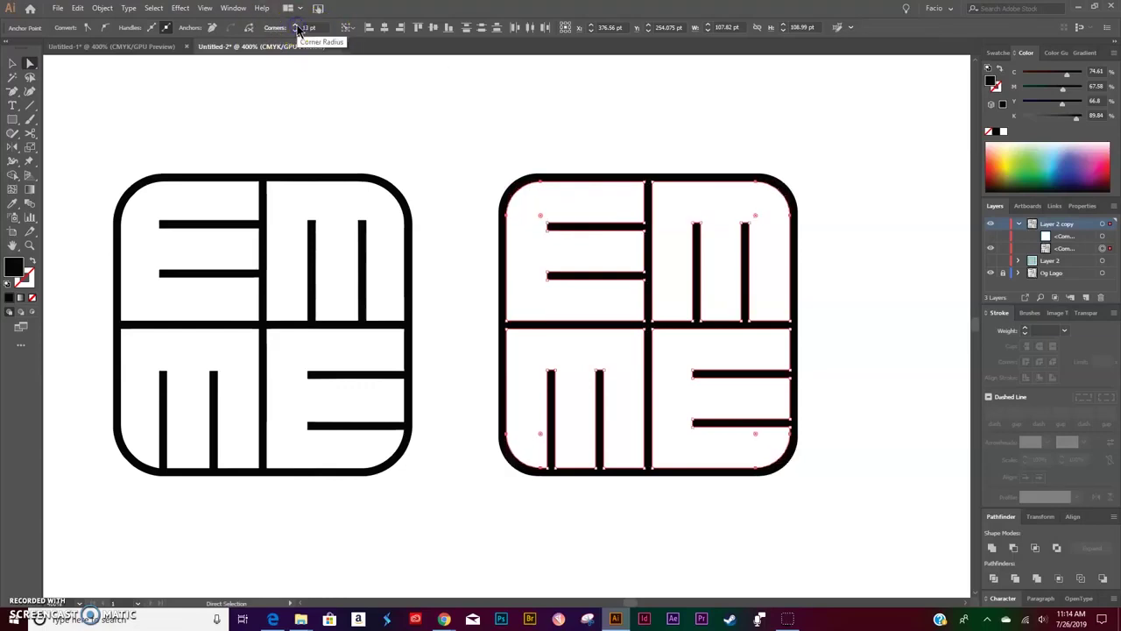
{"action": "left_click", "coordinate": [296, 26]}
{"action": "left_click", "coordinate": [296, 25]}
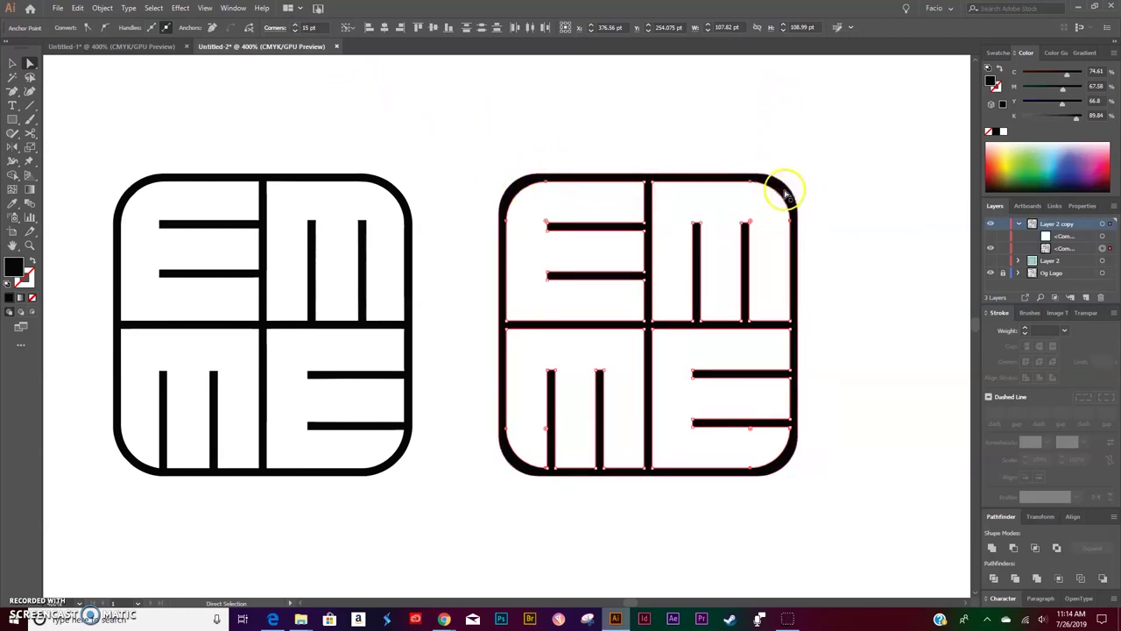
Reduce the corner radius to just under 13 pt and deselect the logo
{"action": "left_click", "coordinate": [296, 32]}
{"action": "left_click", "coordinate": [296, 31]}
{"action": "left_click", "coordinate": [296, 31]}
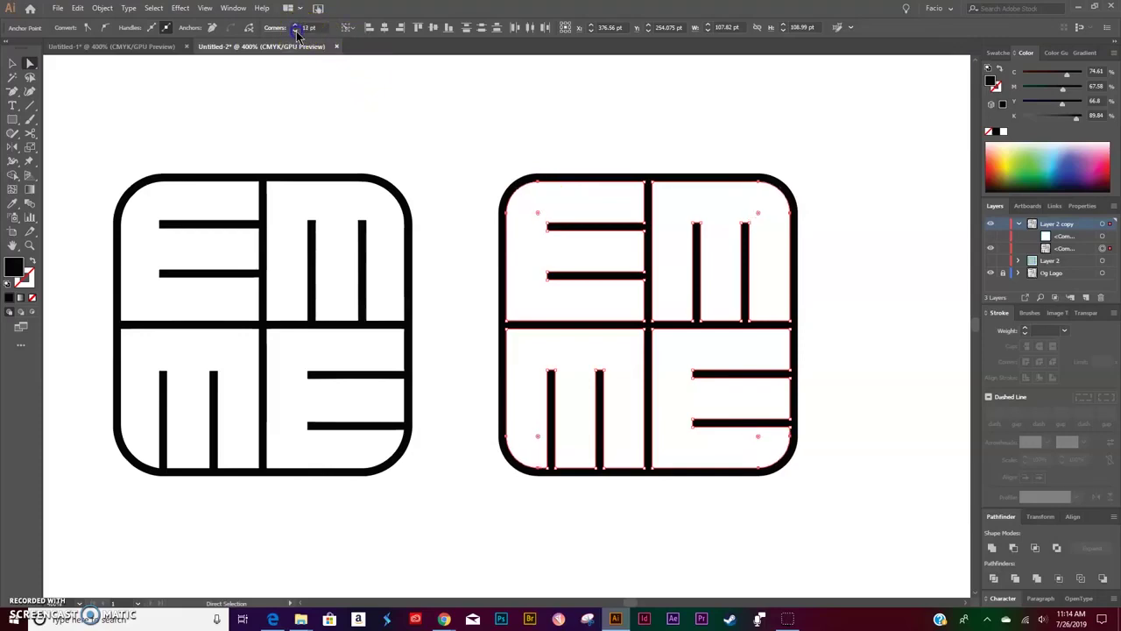
{"action": "key", "text": "v"}
{"action": "left_click", "coordinate": [546, 169]}
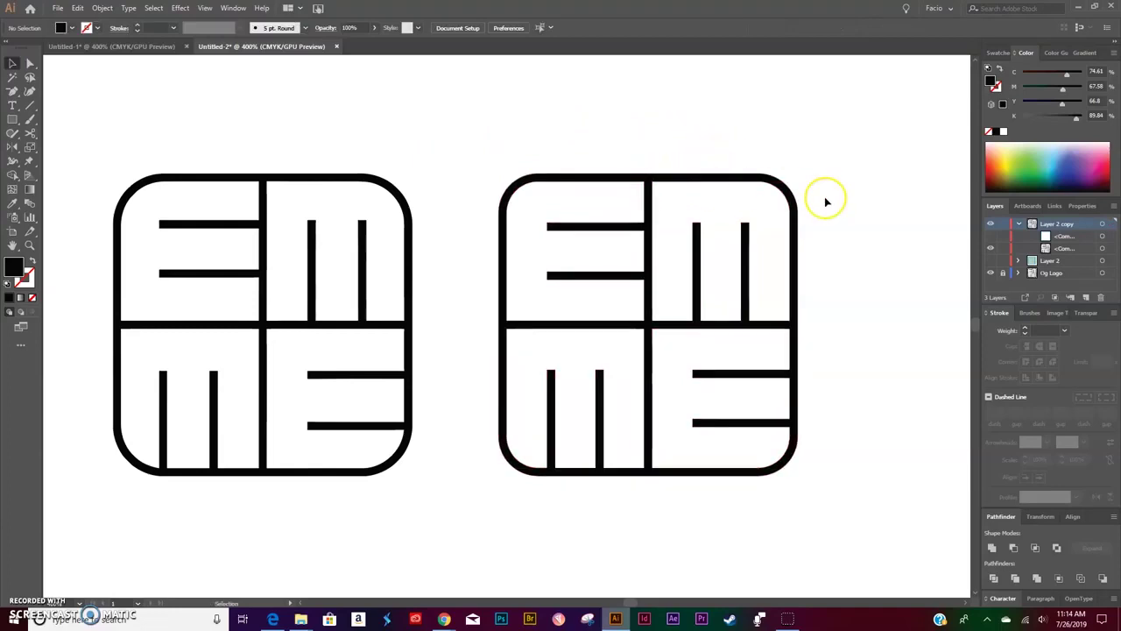
Undo a trial move of the copy, then fill it brown from the Color spectrum
{"action": "left_click_drag", "start_coordinate": [635, 184], "coordinate": [246, 185]}
{"action": "key", "text": "ctrl+z"}
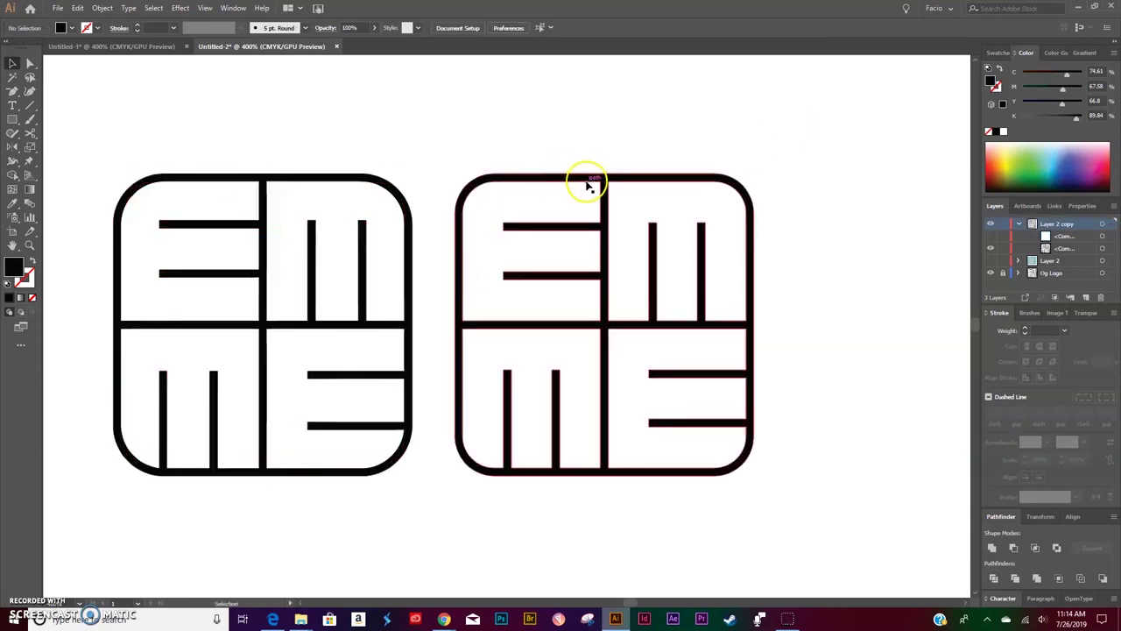
{"action": "left_click", "coordinate": [630, 175]}
{"action": "left_click", "coordinate": [1002, 176]}
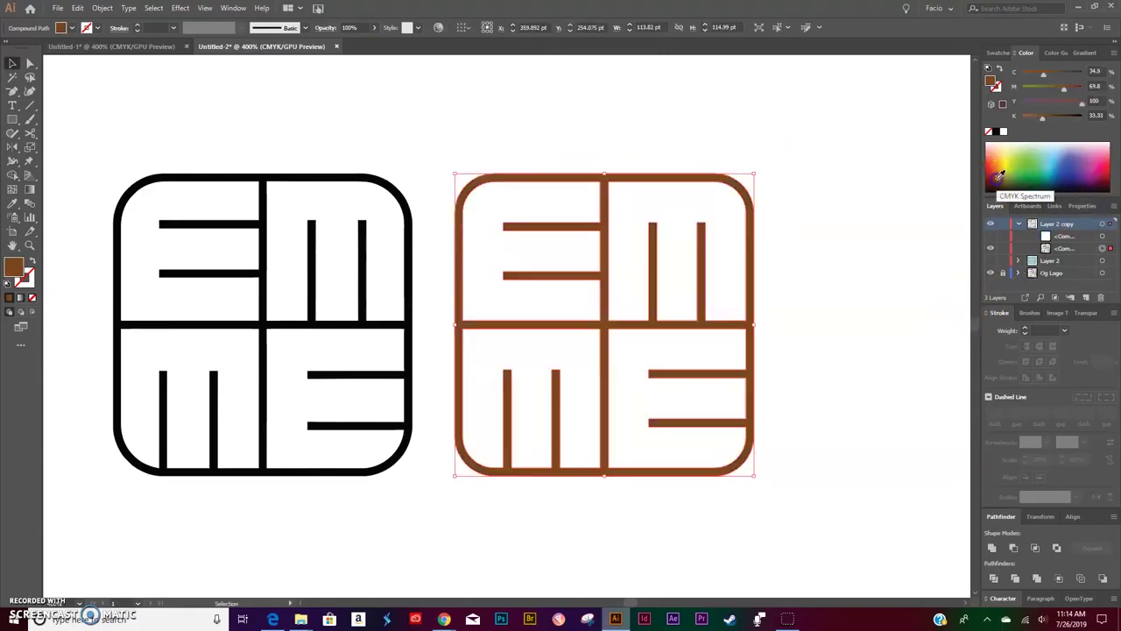
Release the brown logo's compound path and remake it as one compound path
{"action": "left_click", "coordinate": [103, 8]}
{"action": "mouse_move", "coordinate": [150, 420]}
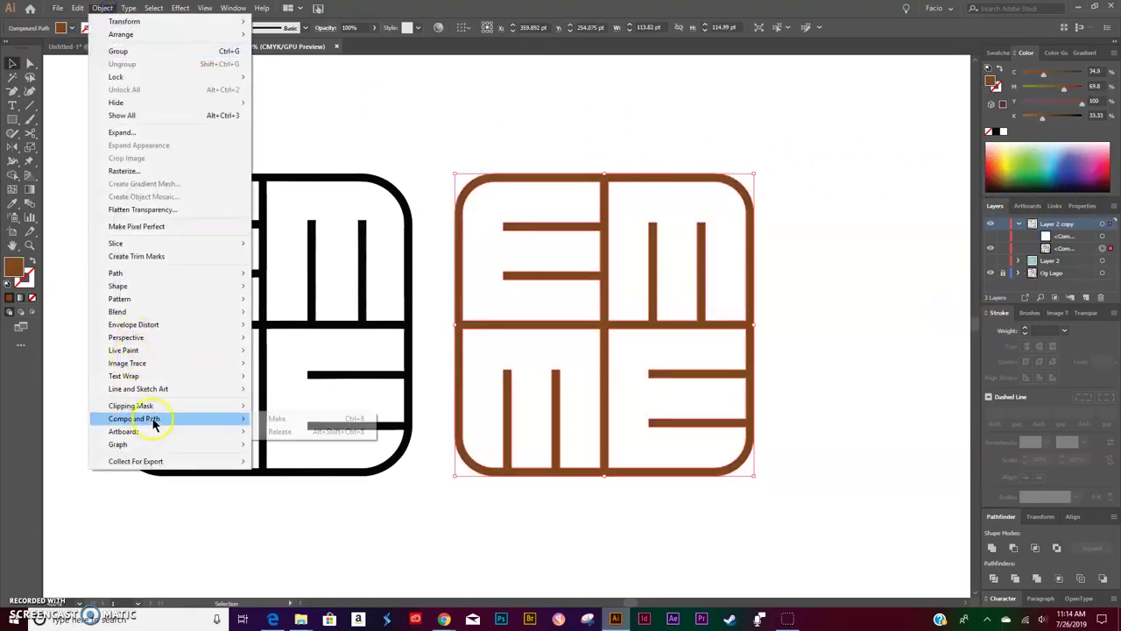
{"action": "left_click", "coordinate": [280, 431]}
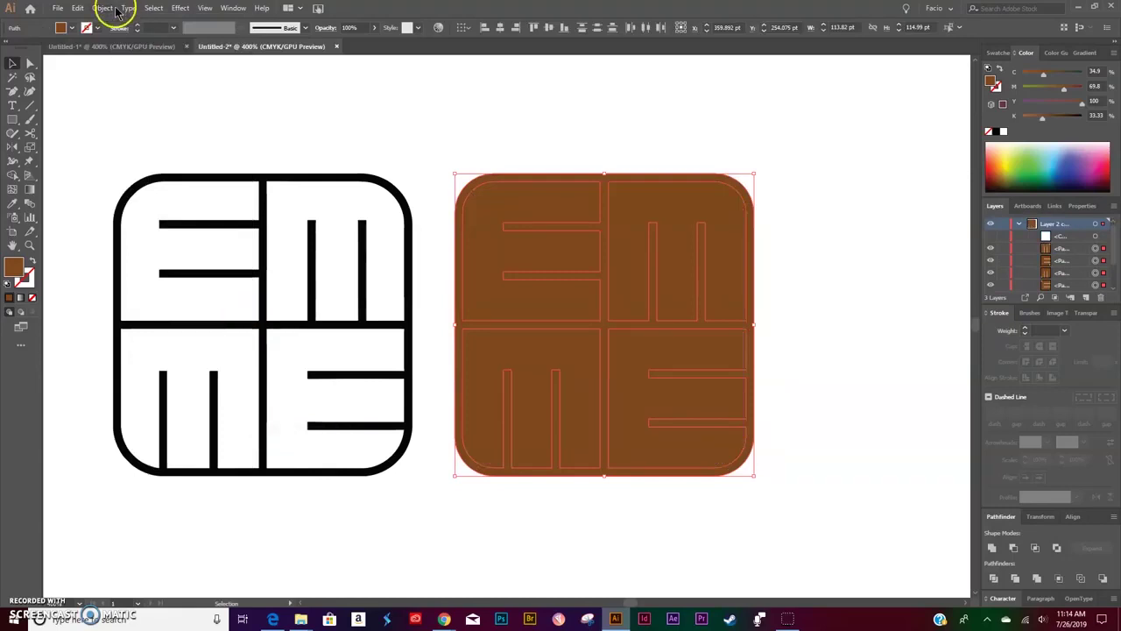
{"action": "left_click", "coordinate": [103, 7]}
{"action": "mouse_move", "coordinate": [155, 415]}
{"action": "left_click", "coordinate": [308, 419]}
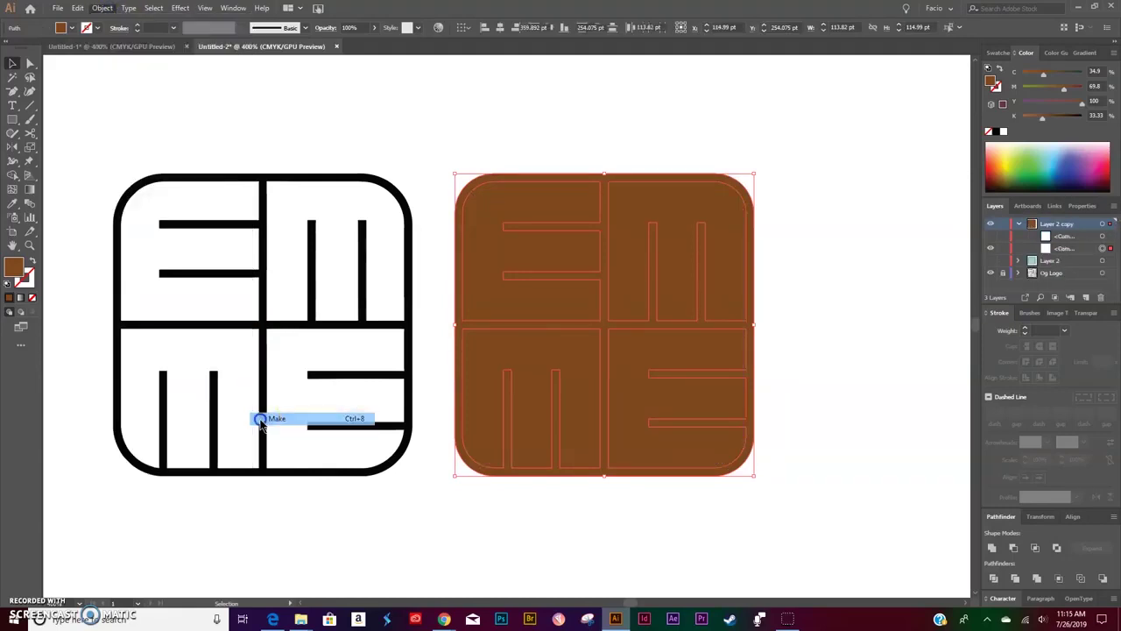
Shift the logo's fill to a redder rust tone
{"action": "left_click", "coordinate": [661, 488]}
{"action": "left_click", "coordinate": [665, 471]}
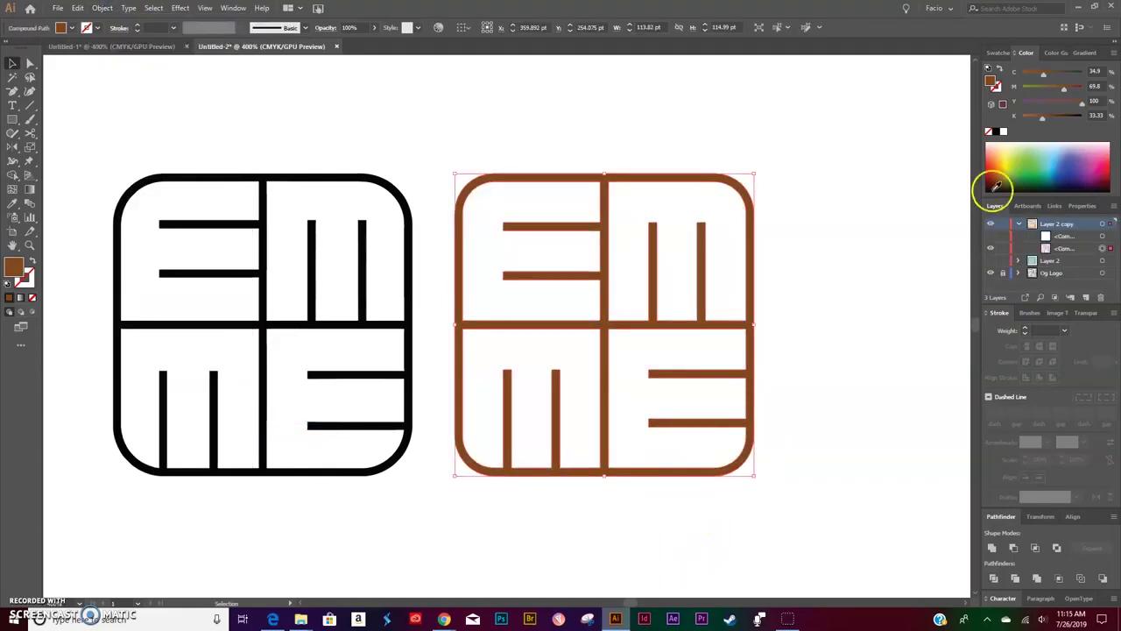
{"action": "left_click_drag", "start_coordinate": [993, 188], "coordinate": [995, 172]}
{"action": "left_click", "coordinate": [846, 249]}
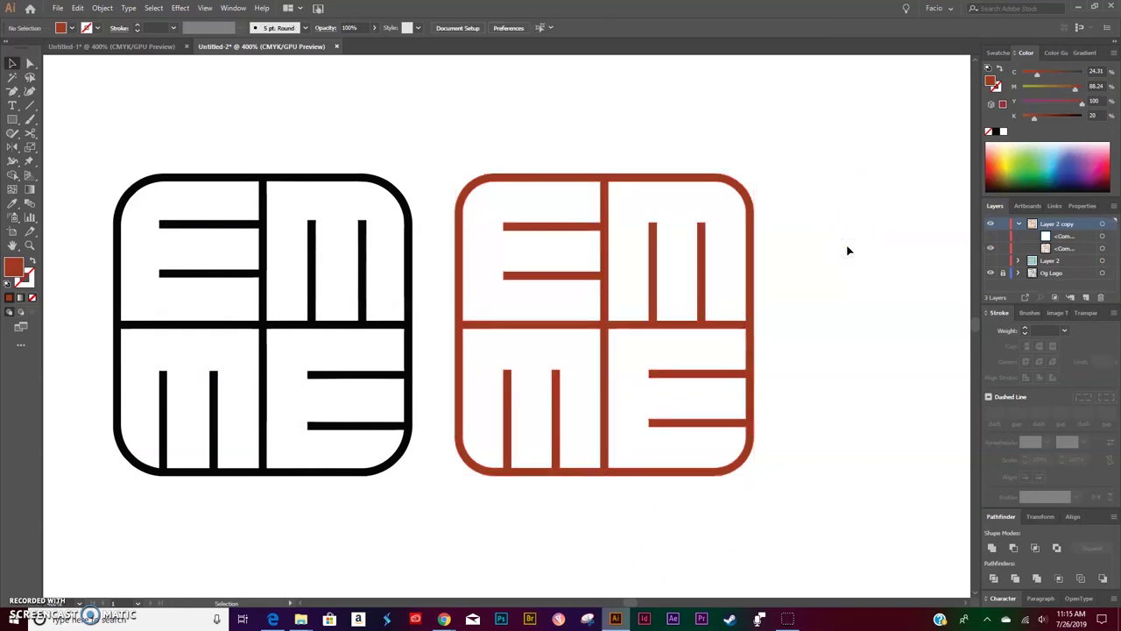